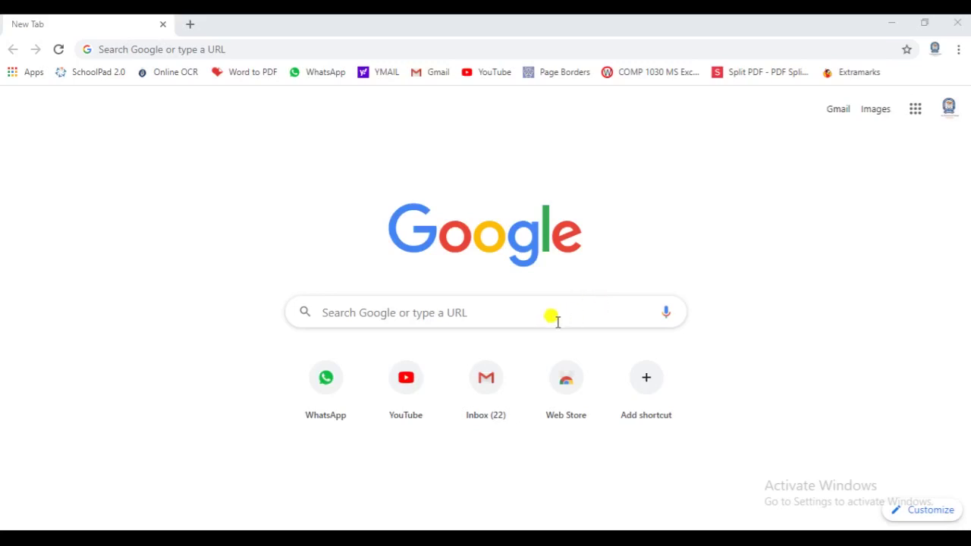
- Search the web for google forms and open the personal Google Forms home page
click(373, 313)
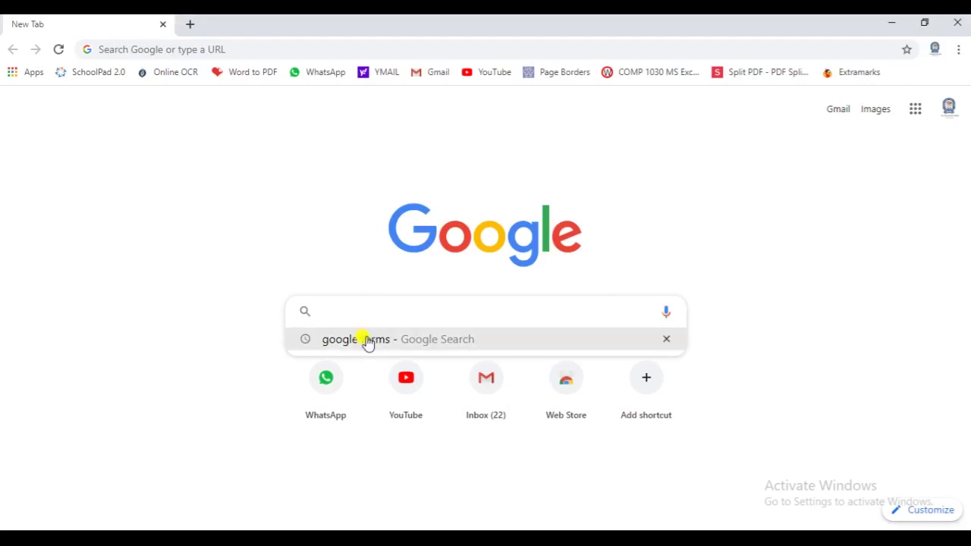
click(369, 341)
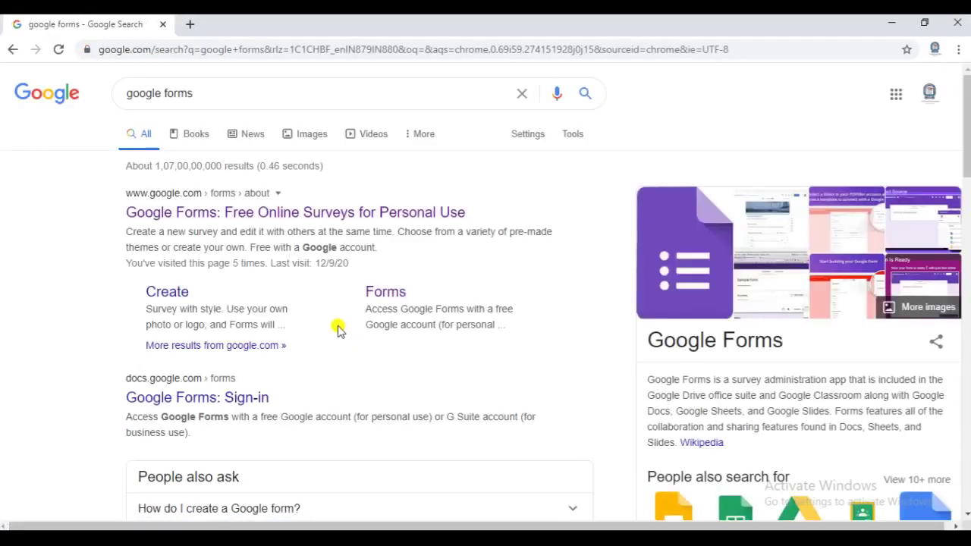
click(256, 218)
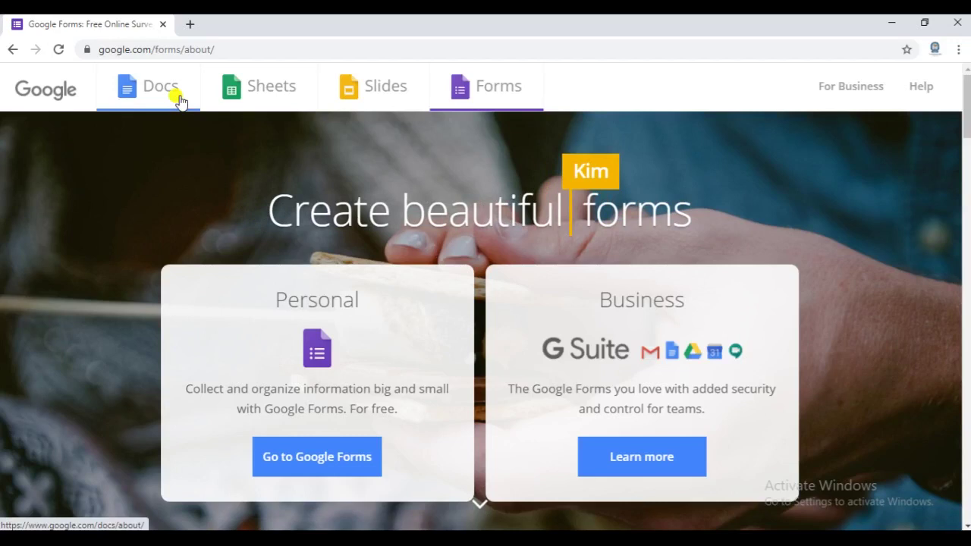
click(499, 96)
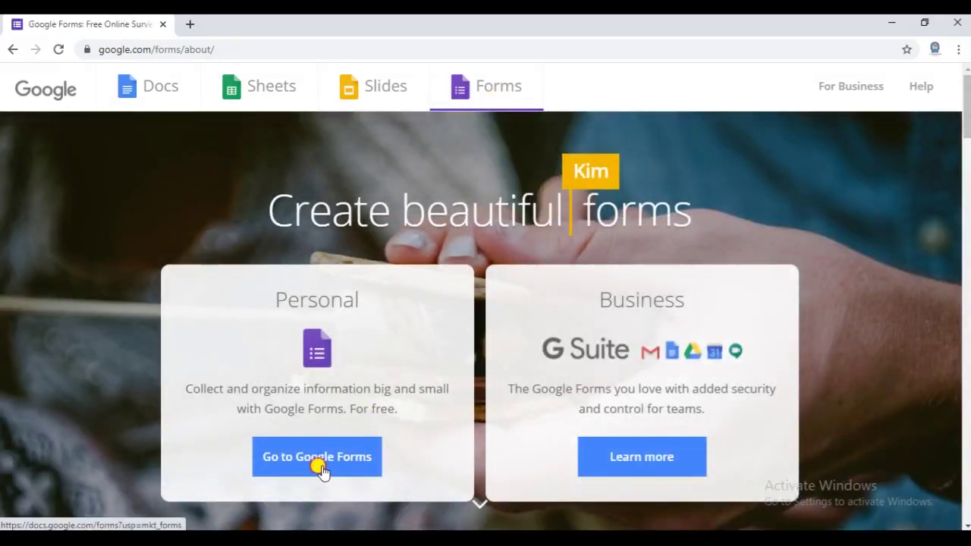
click(321, 470)
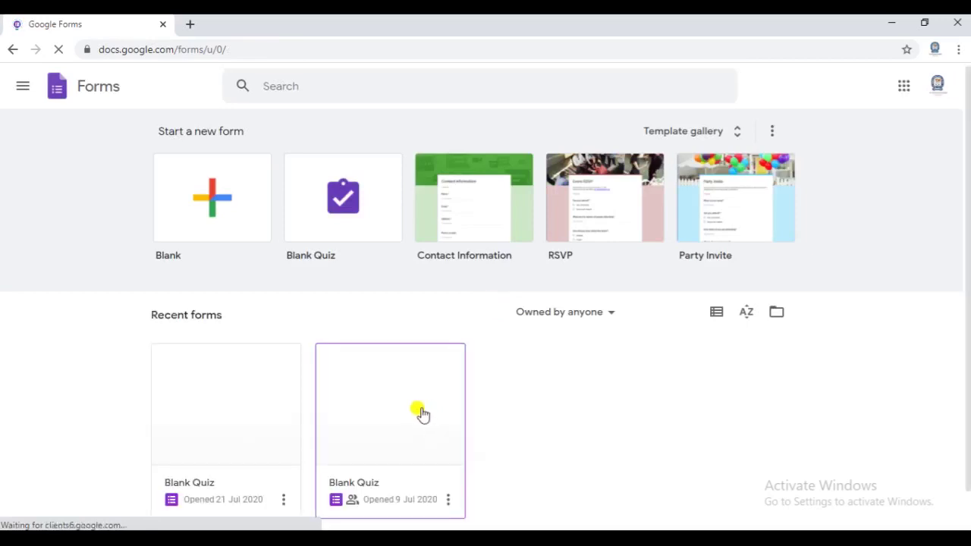
- Create a new form from the Blank Quiz template in the Education section of the template gallery
click(738, 139)
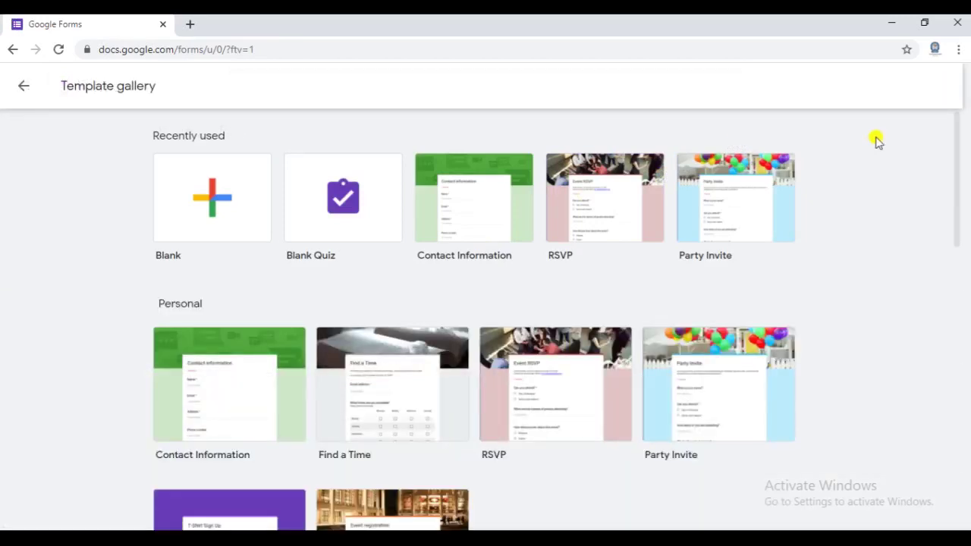
drag(959, 152, 958, 407)
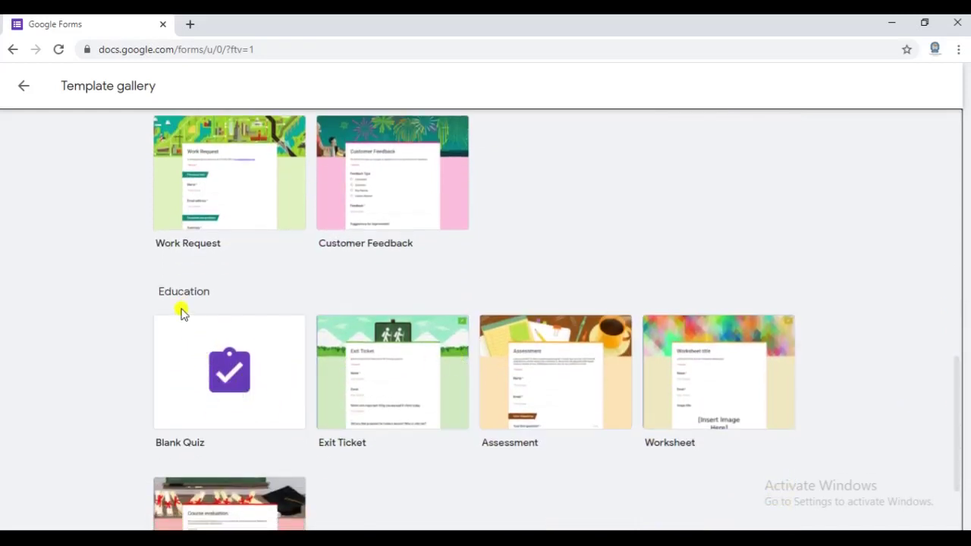
click(243, 380)
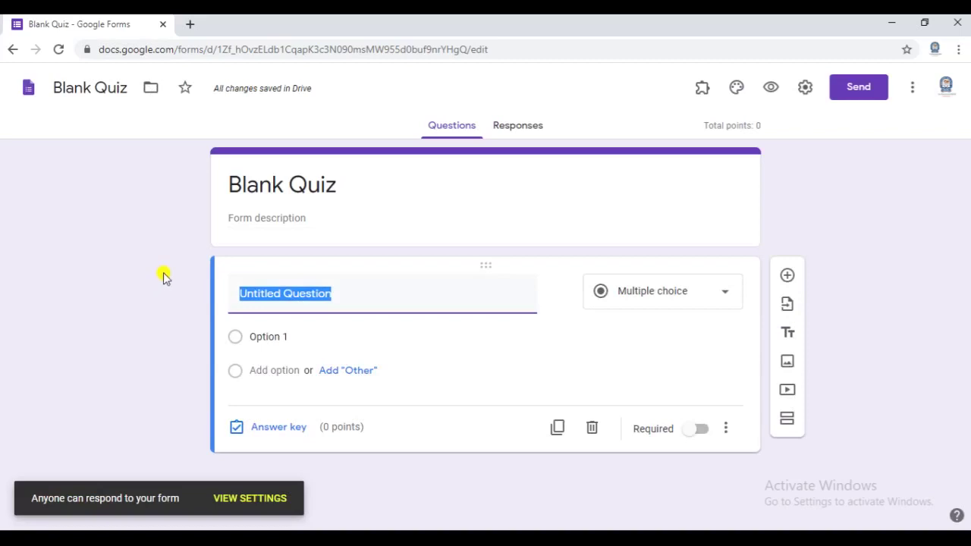
- Set the quiz title to "Computer Test" and leave the form description empty
click(294, 190)
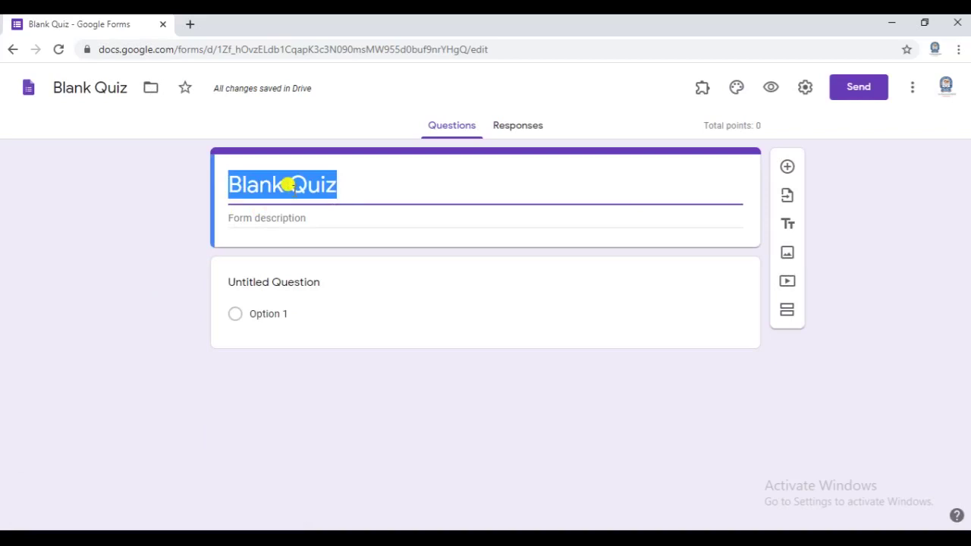
text(Comp)
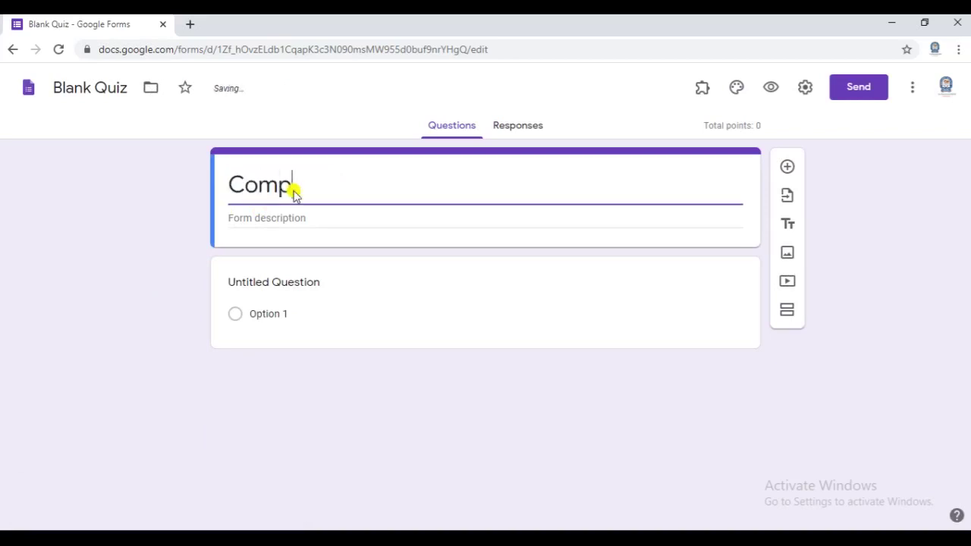
text(uter Test)
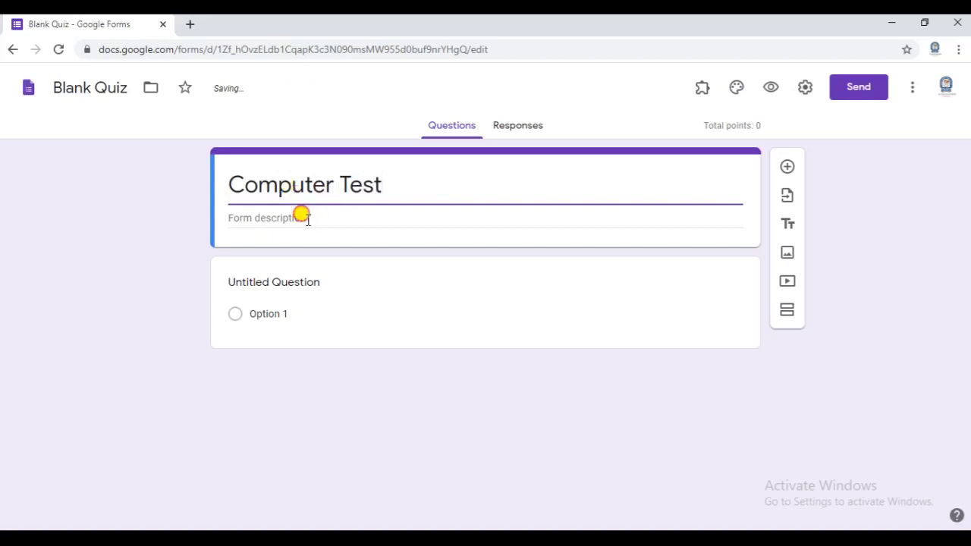
click(303, 217)
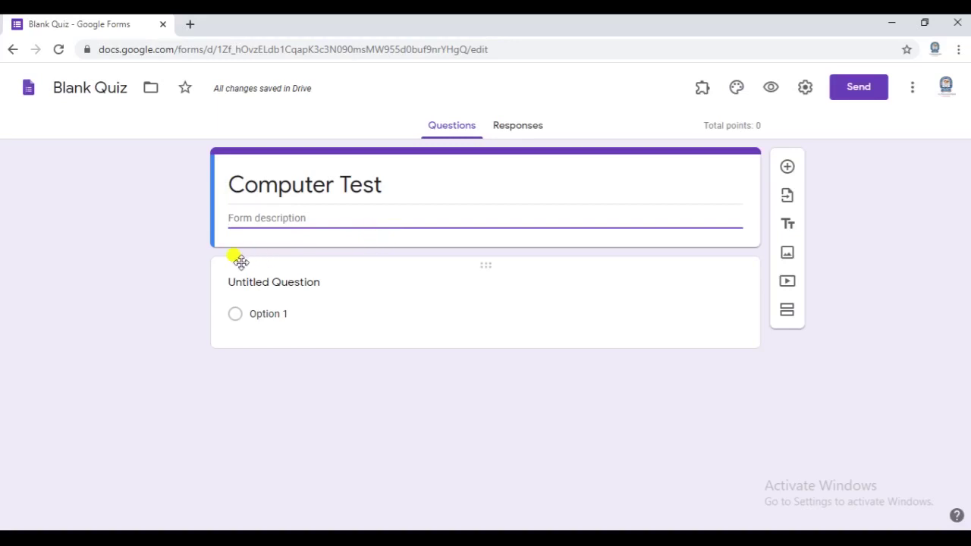
click(185, 267)
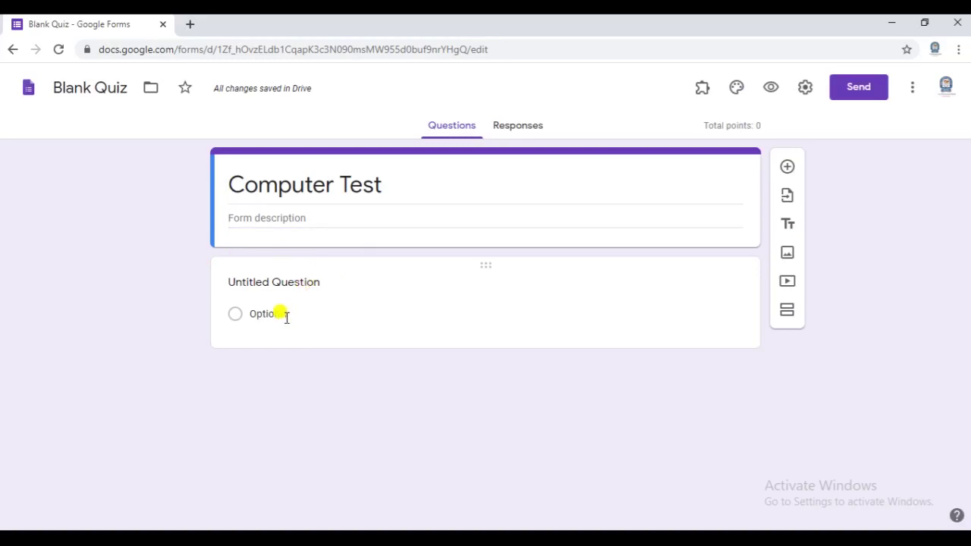
- Turn the untitled question into a required short-answer question titled "Name of Student"
click(290, 286)
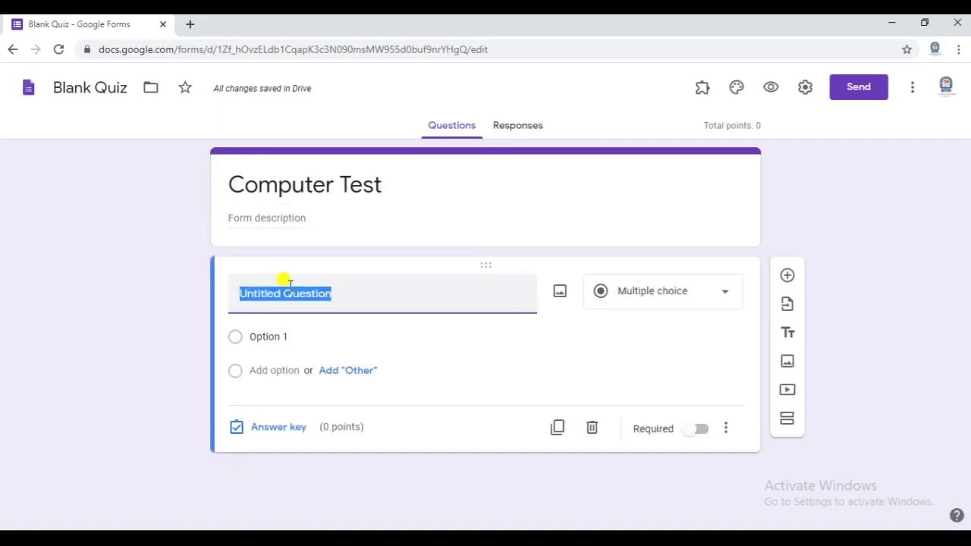
text(Name)
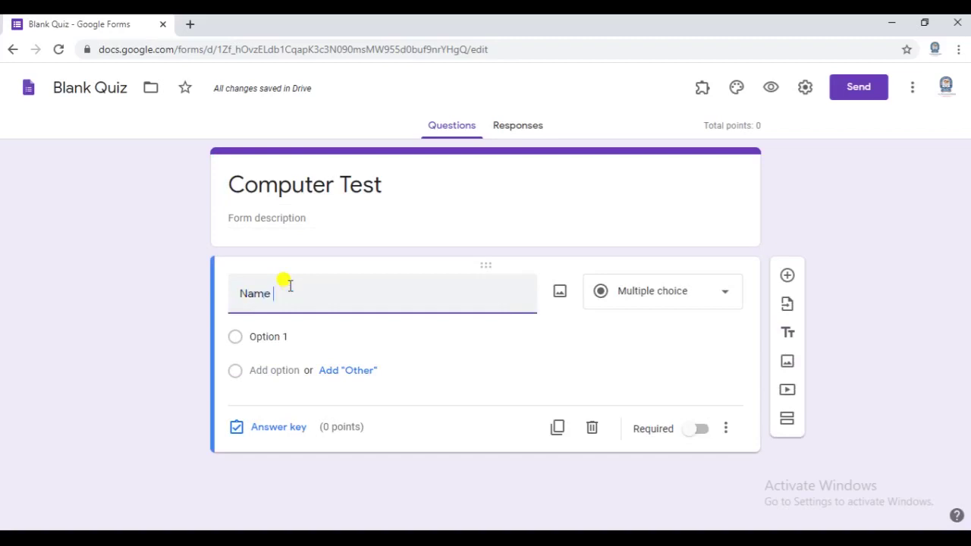
text( o)
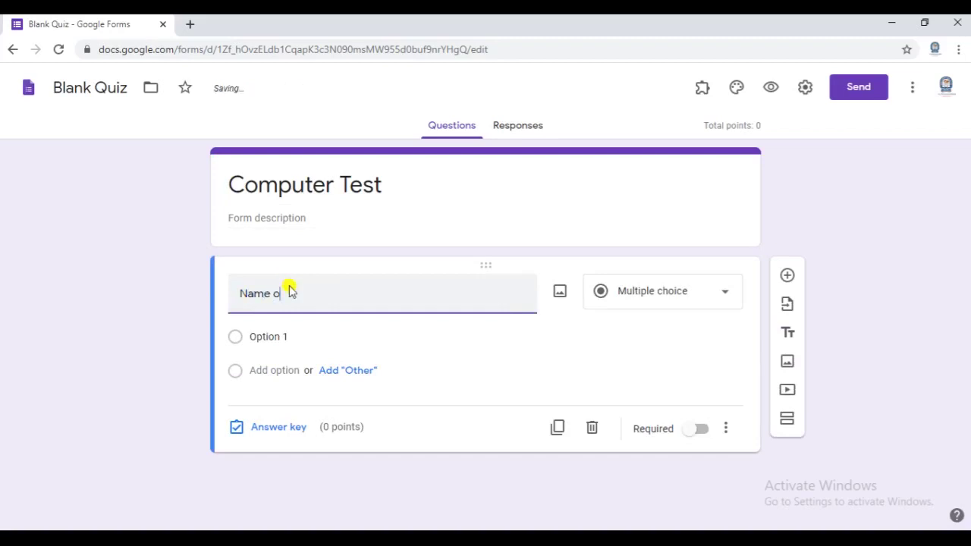
text(f Student)
click(730, 299)
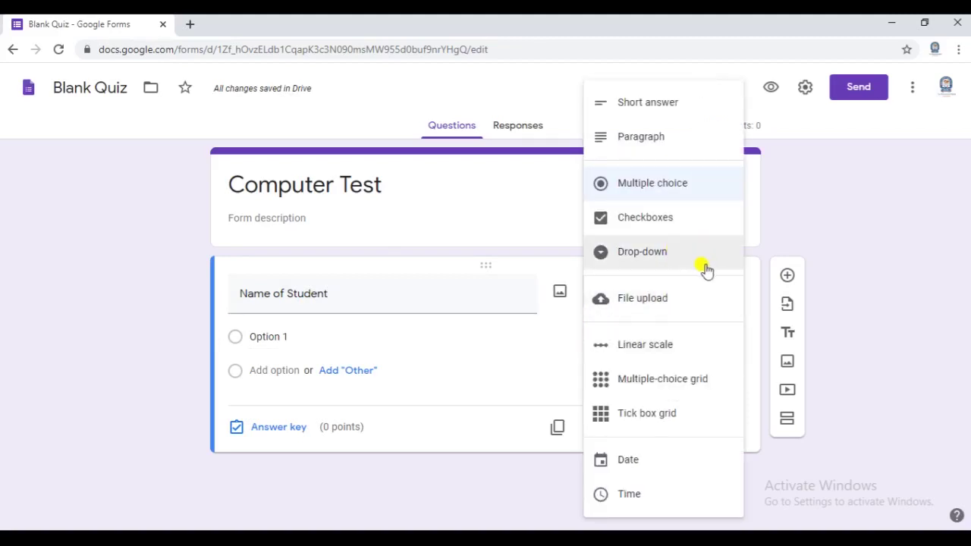
click(641, 114)
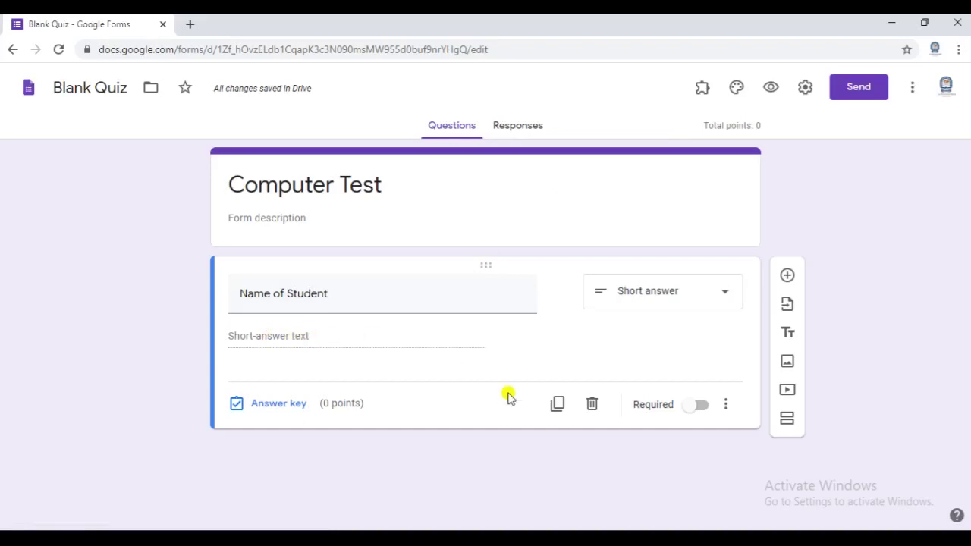
click(705, 407)
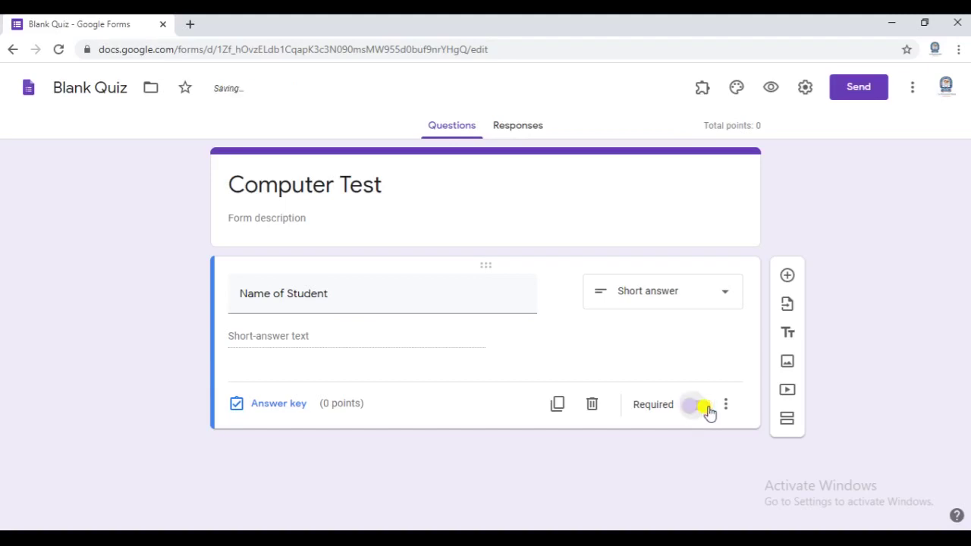
click(706, 408)
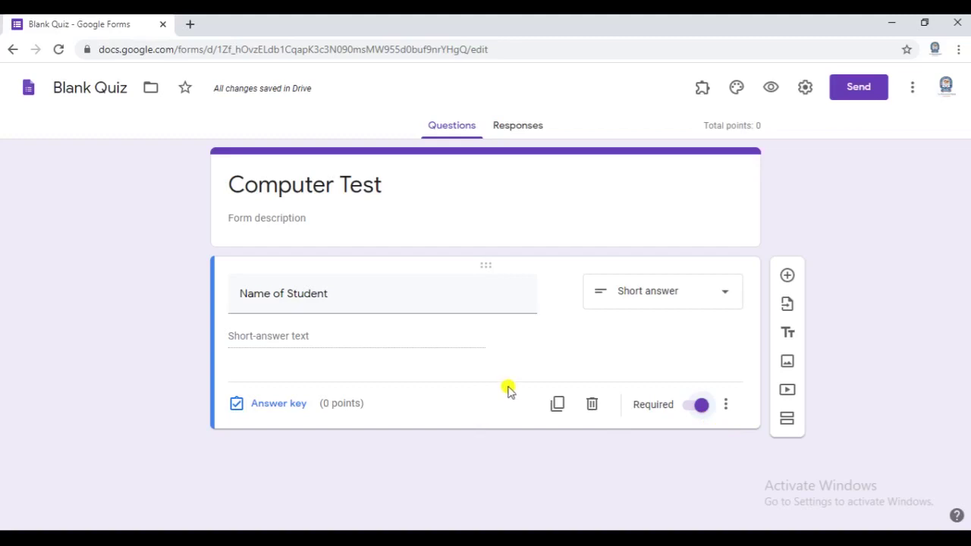
- Add a required short-answer question titled "Father's name" below the student name question
click(787, 278)
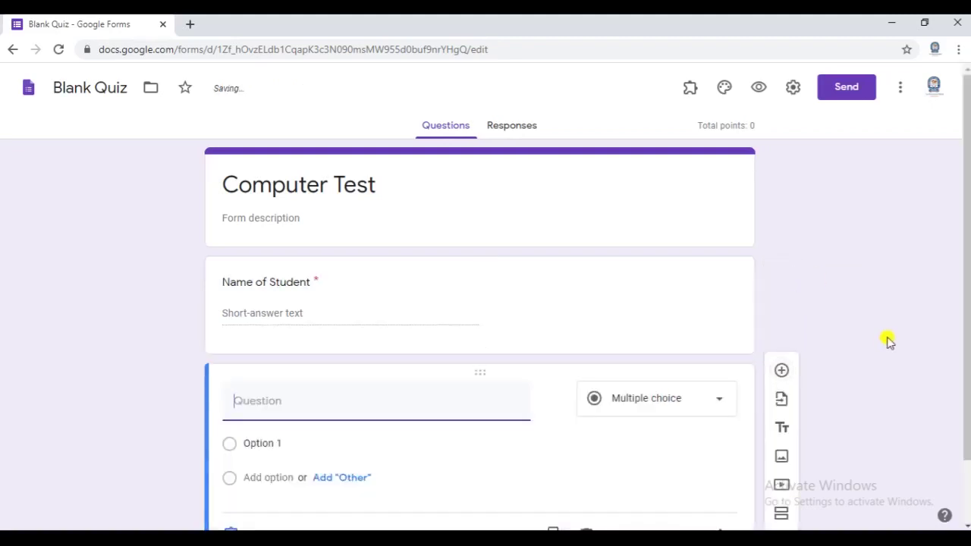
drag(964, 282, 964, 362)
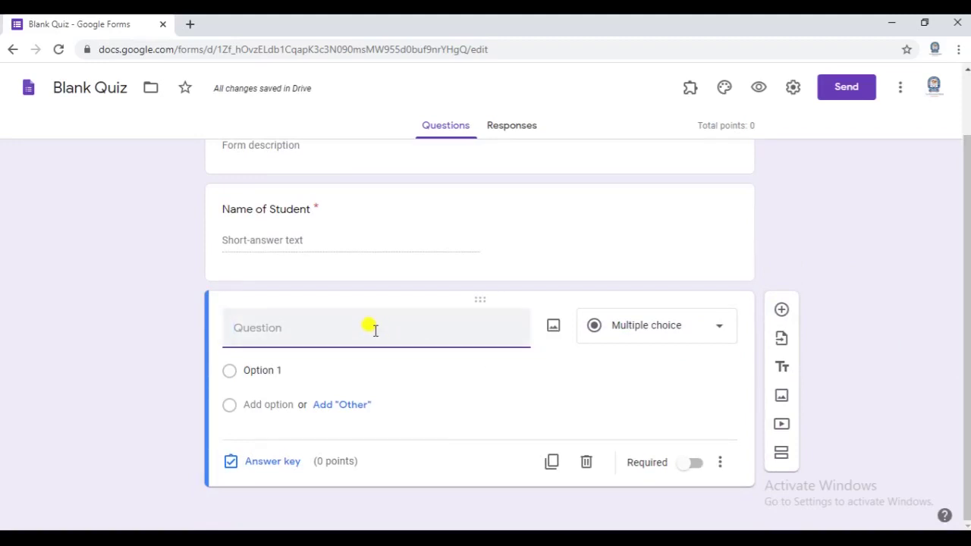
text(Father')
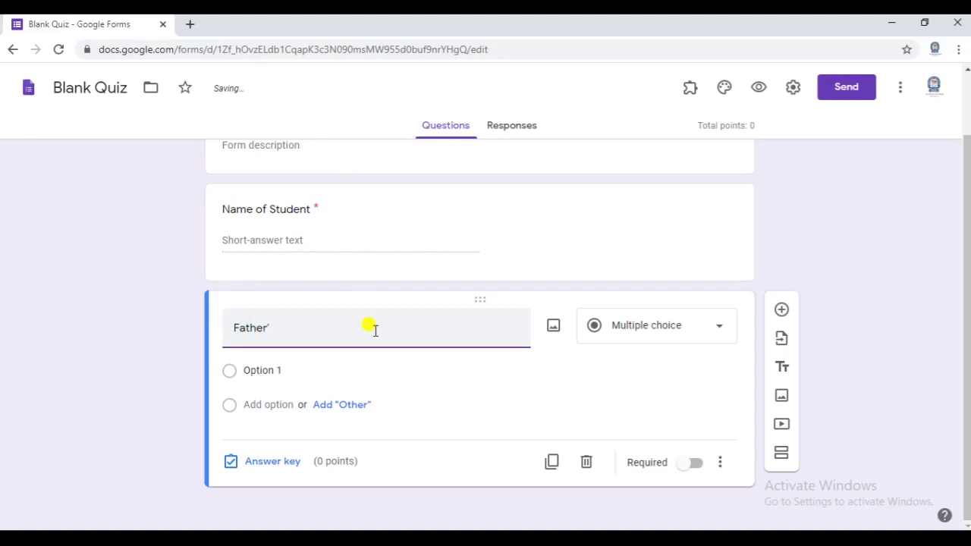
text(s name)
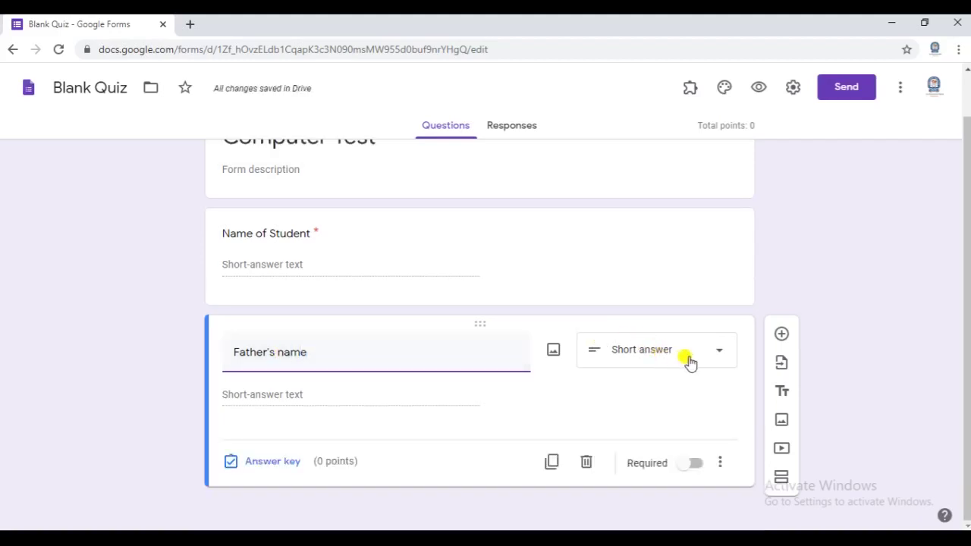
click(696, 466)
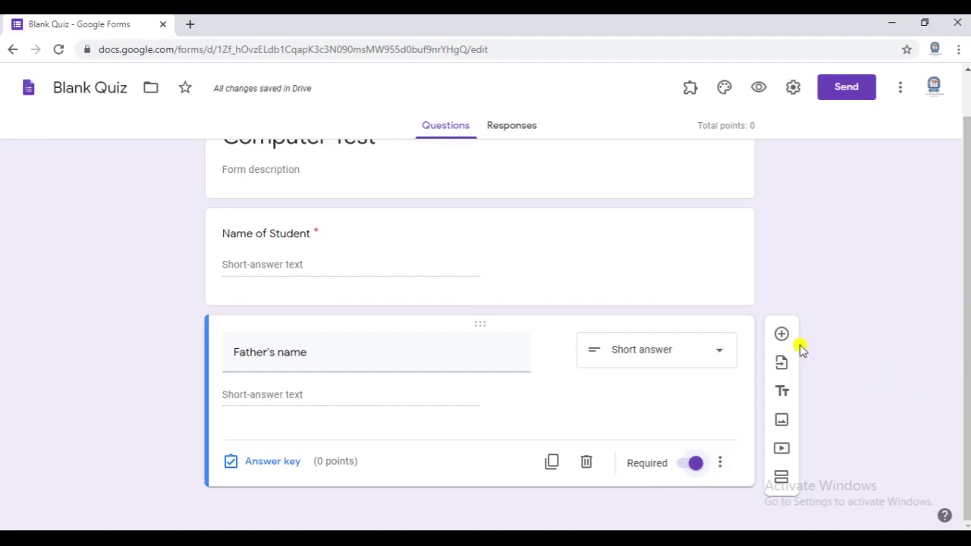
- Add a new question titled "Class" and set its type to Drop-down
click(782, 336)
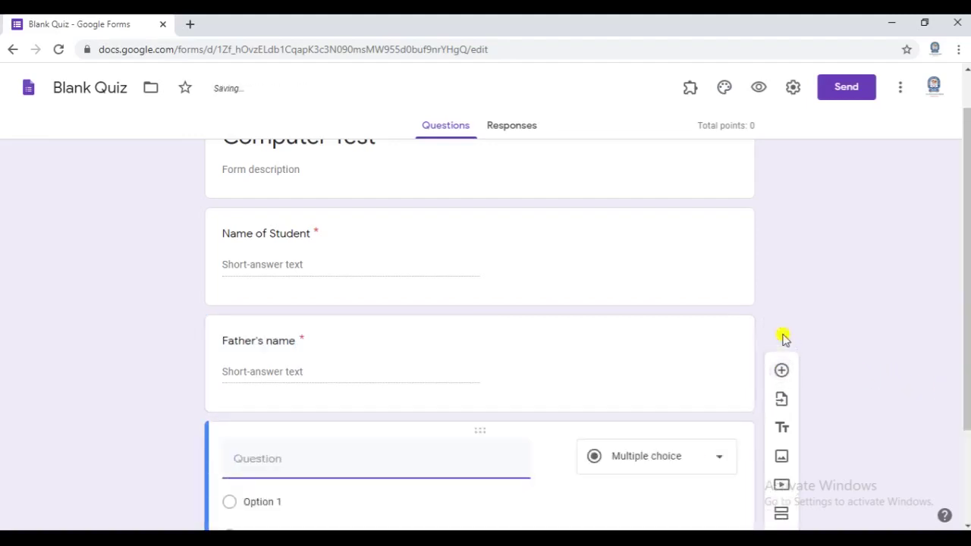
drag(964, 373, 964, 466)
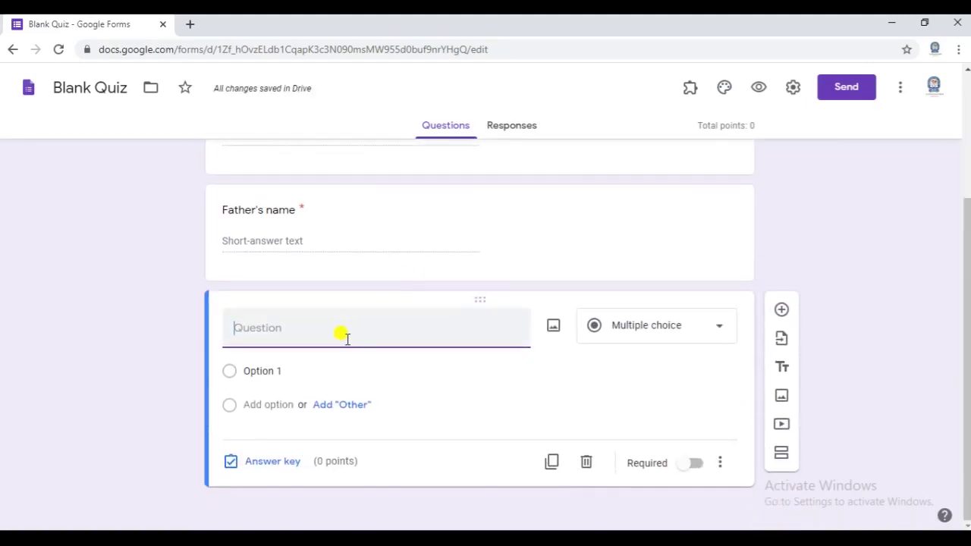
text(Class)
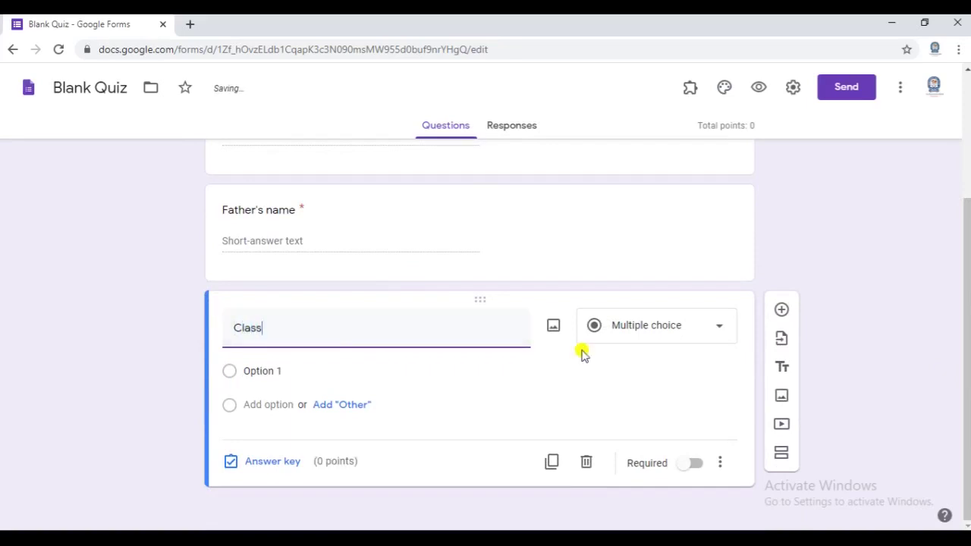
click(643, 341)
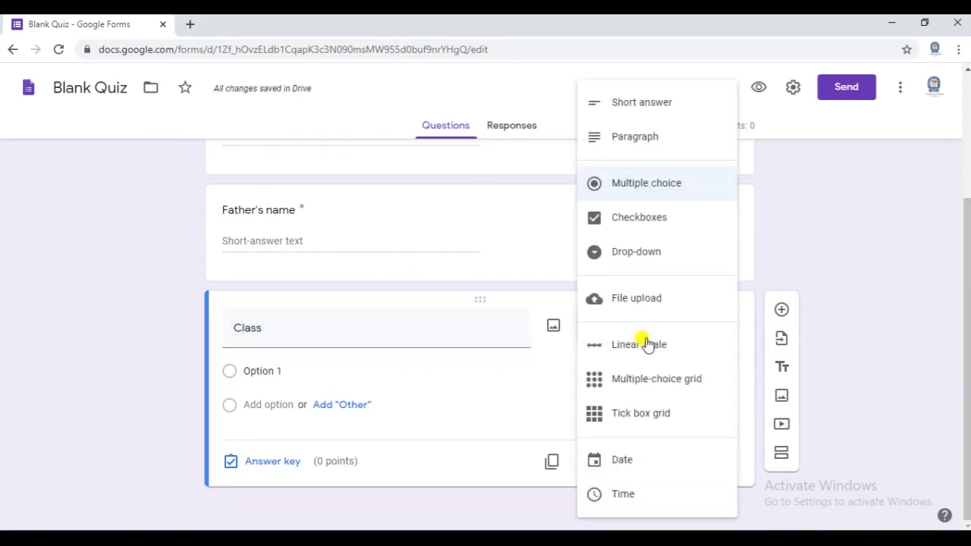
click(651, 261)
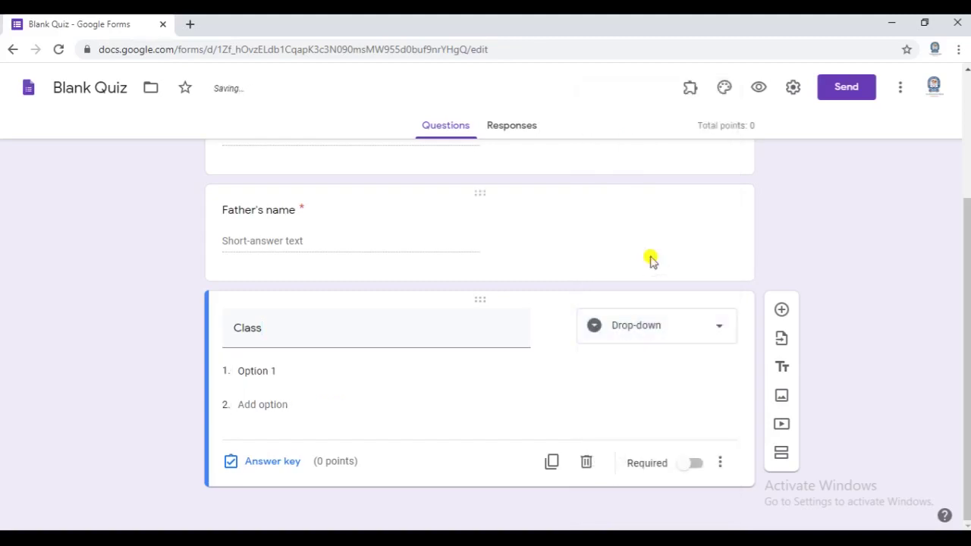
- Enter I, II and III as the first three options of the Class drop-down question
click(275, 371)
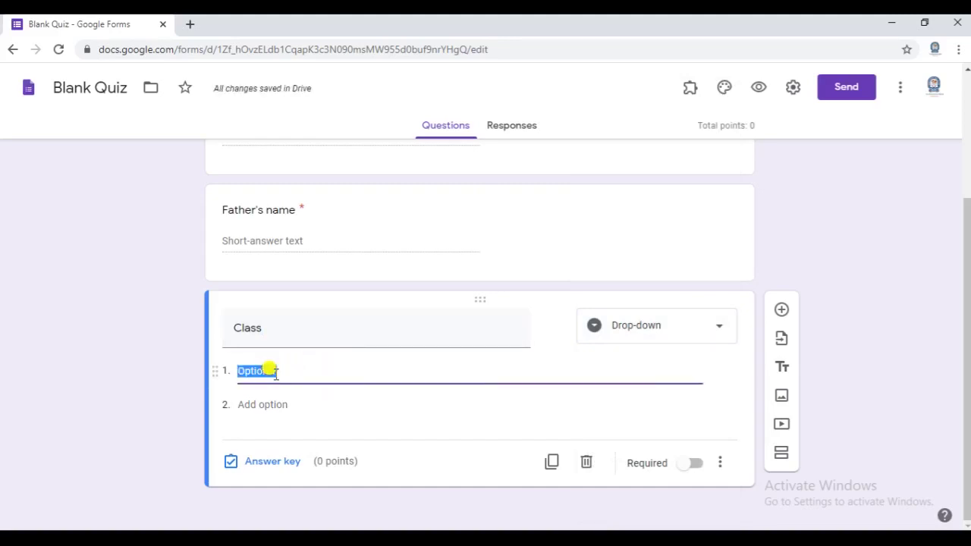
text(I)
click(252, 406)
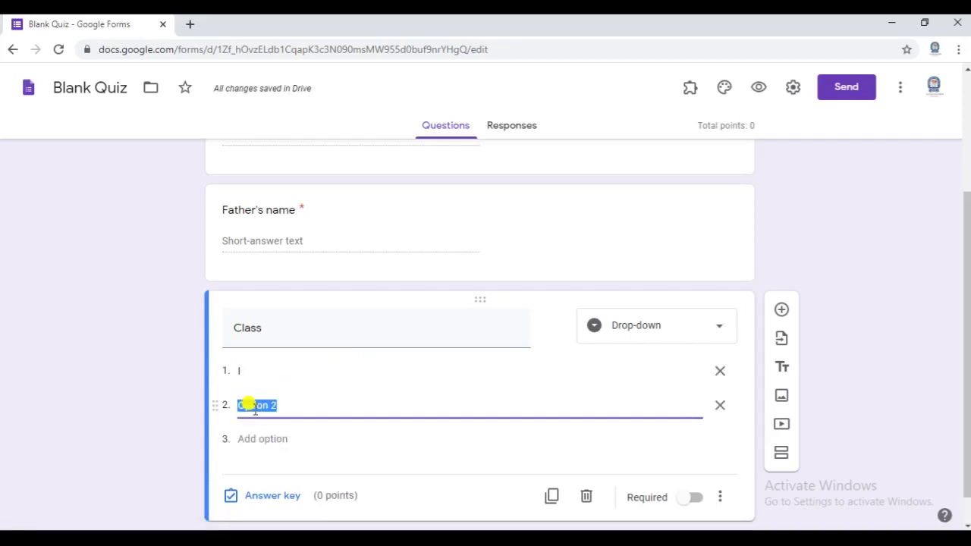
key(BackSpace)
text(II)
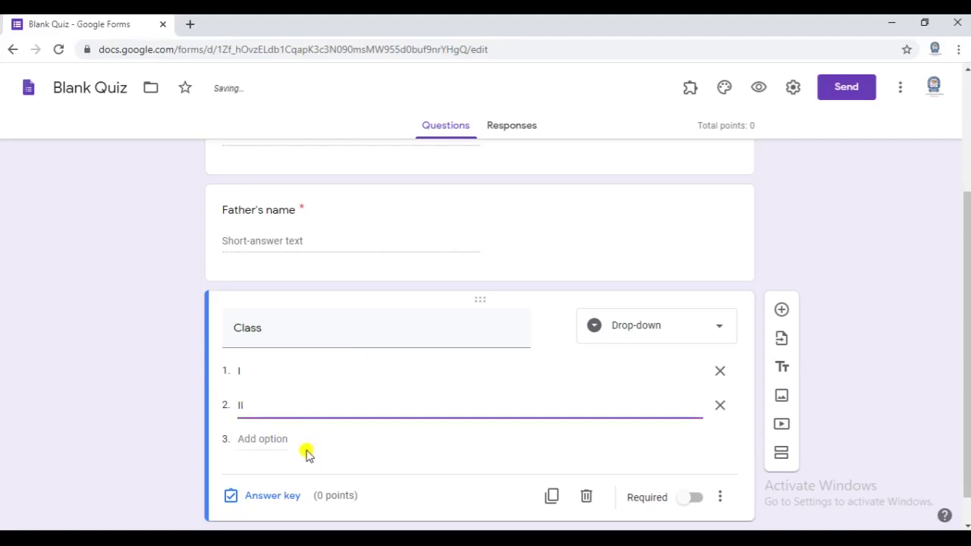
click(282, 440)
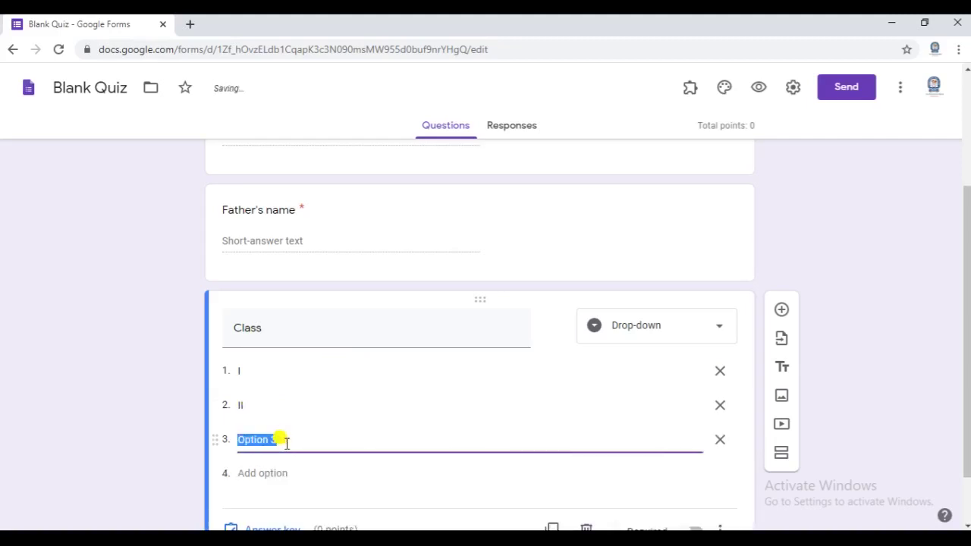
text(III)
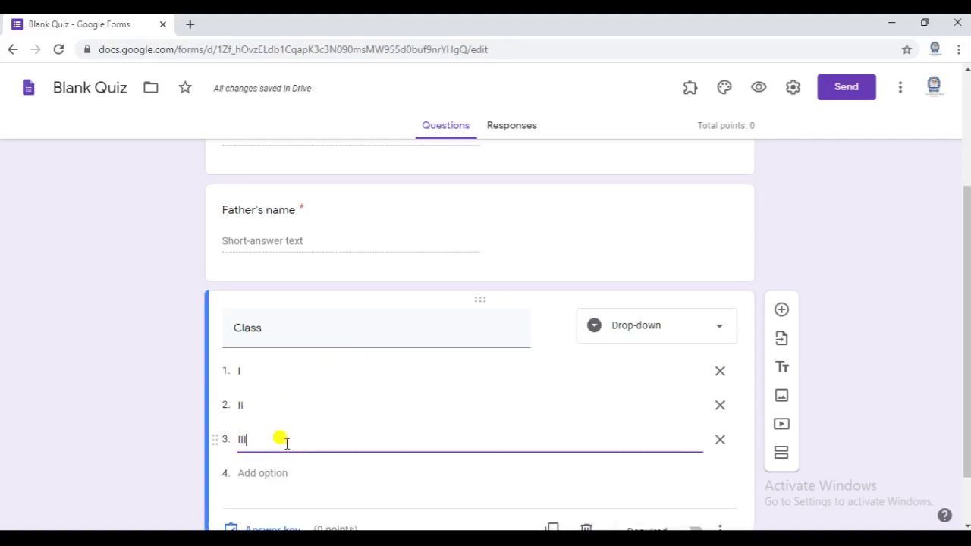
- Add IV, V, VI and VII as further options of the Class drop-down question and make the question required
click(254, 473)
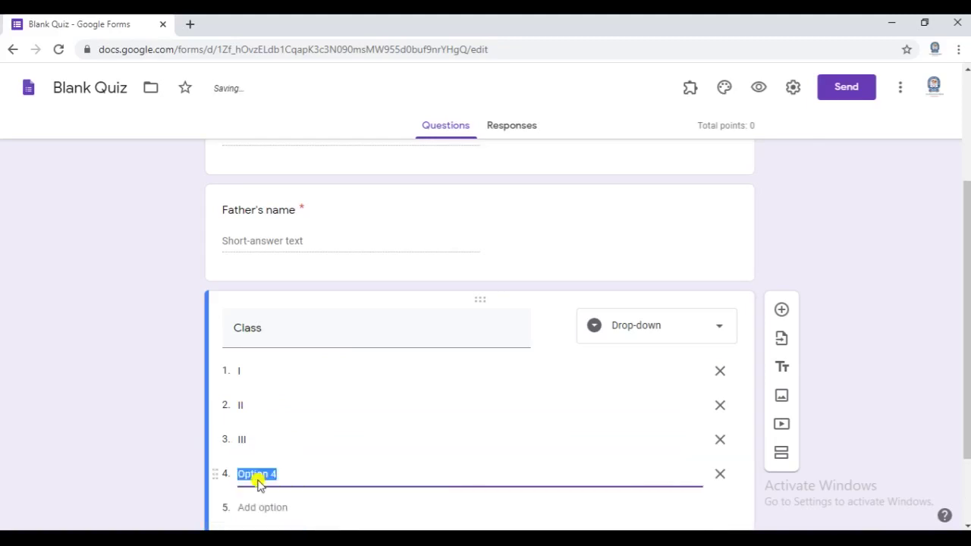
text(IV)
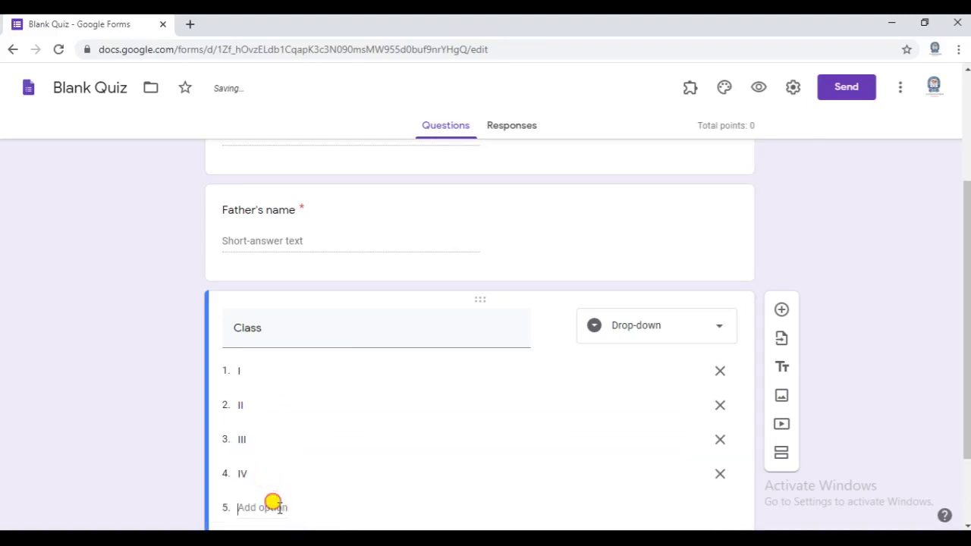
click(273, 507)
text(V)
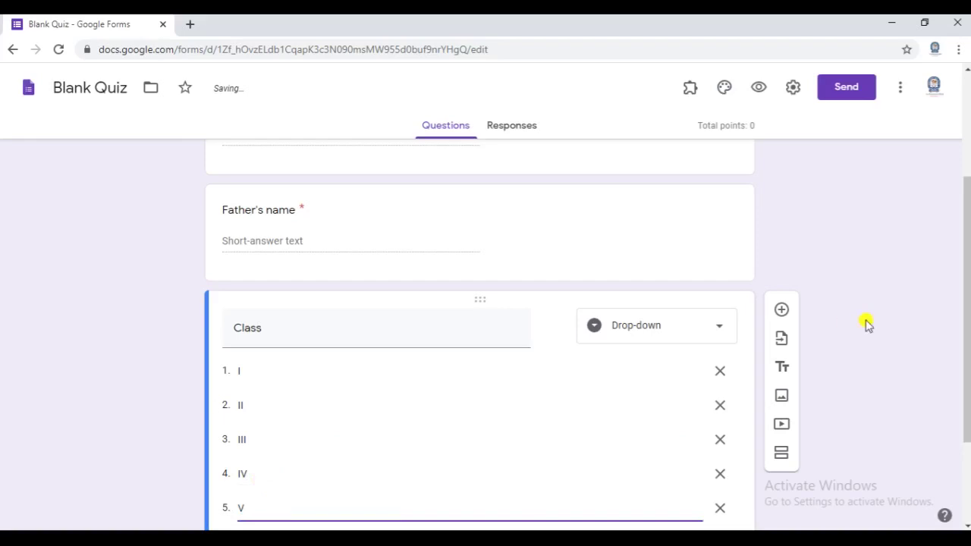
drag(967, 297, 523, 371)
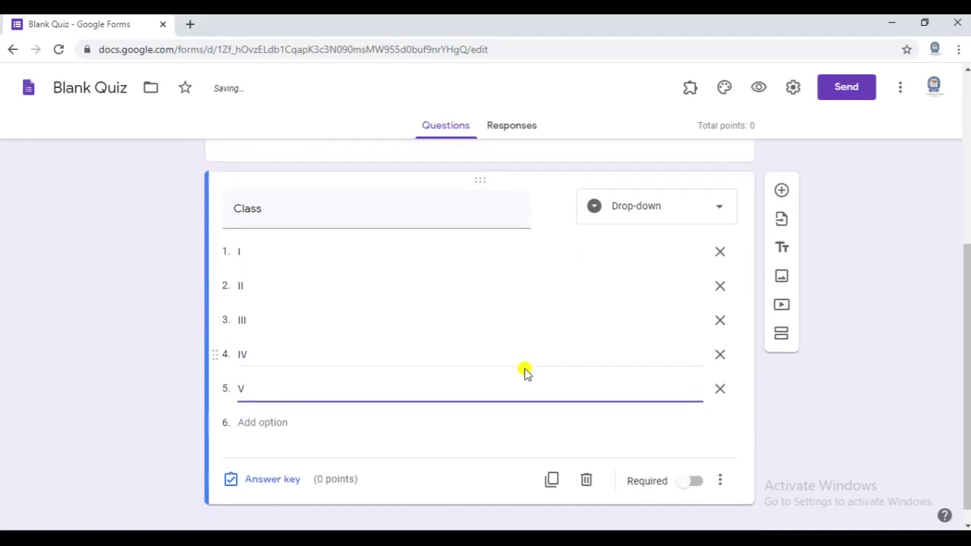
click(262, 423)
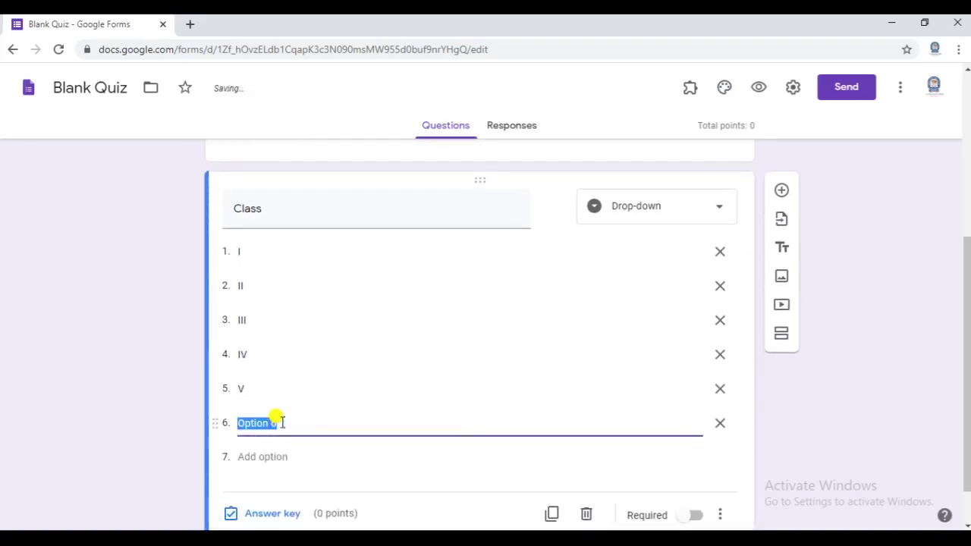
text(VI)
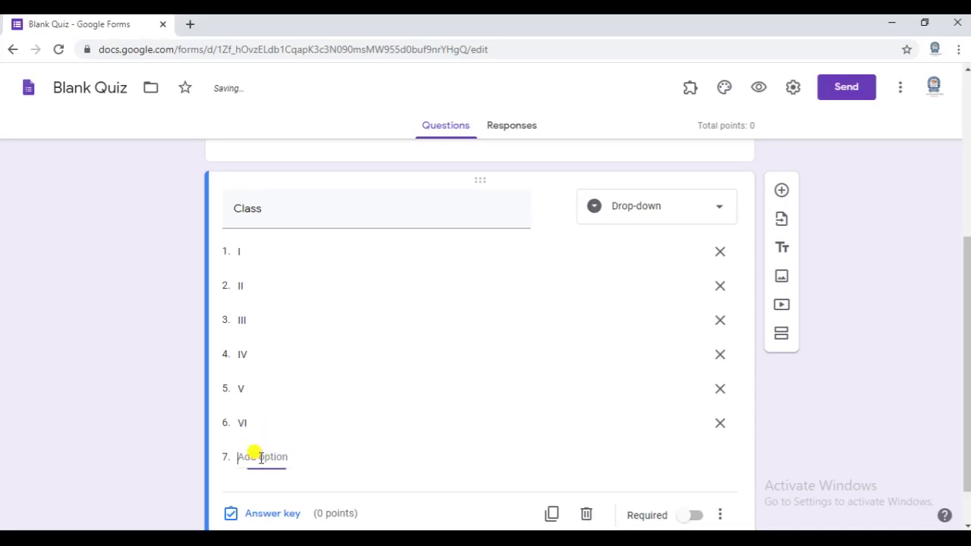
click(260, 457)
text(VII)
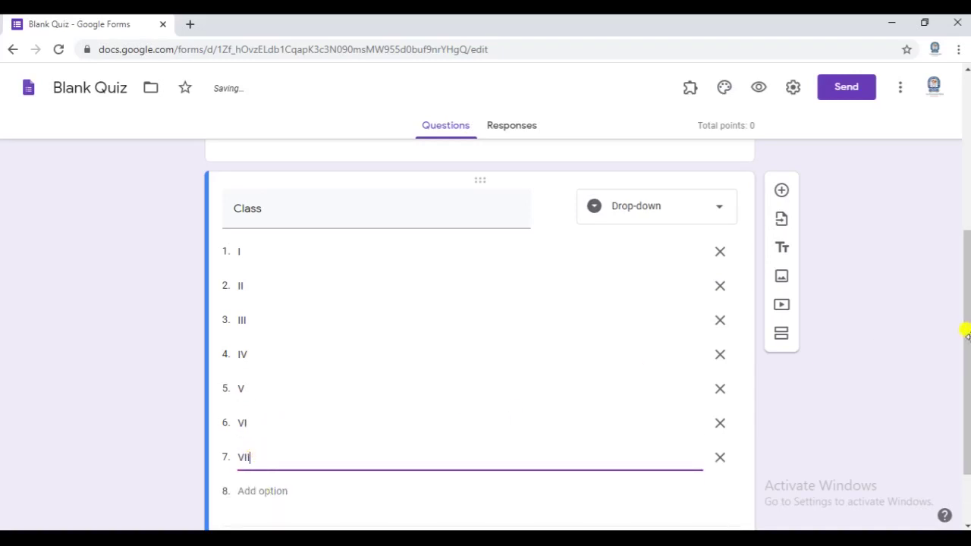
drag(965, 336, 966, 394)
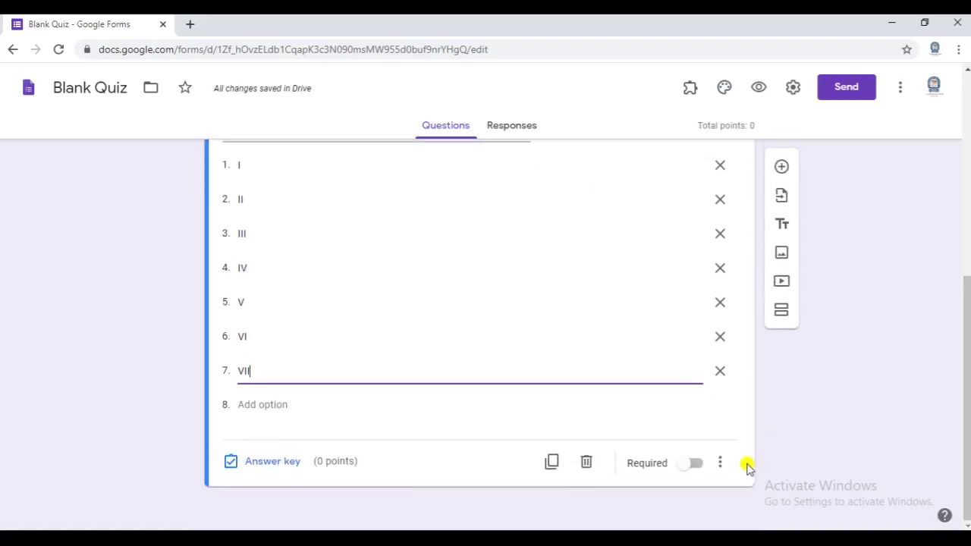
click(696, 465)
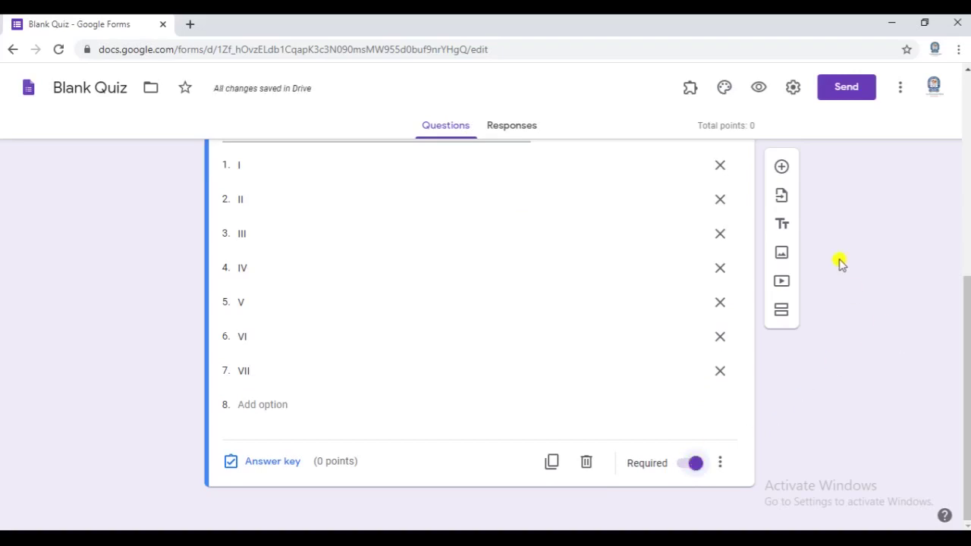
- Add a multiple-choice question titled "What is a Computer?" below the Class question
click(783, 167)
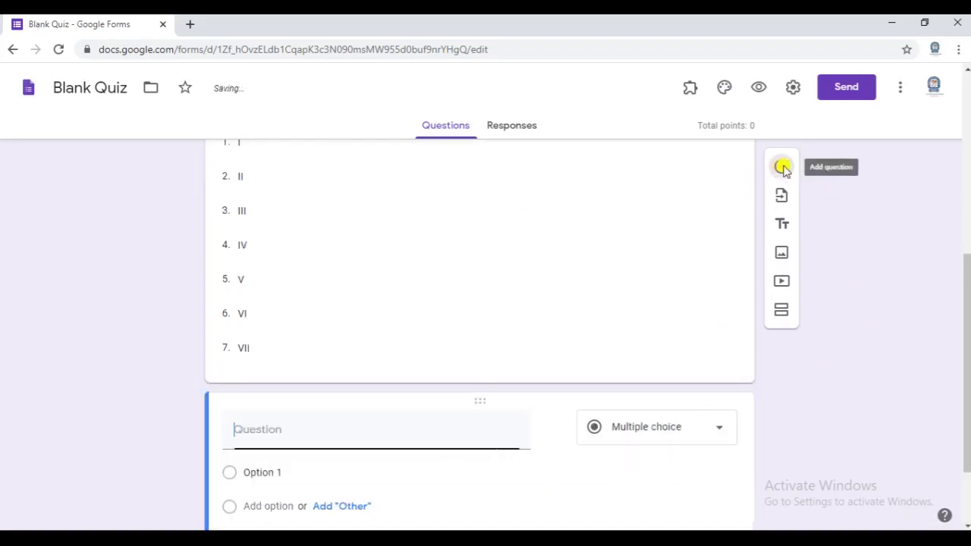
drag(967, 272, 967, 319)
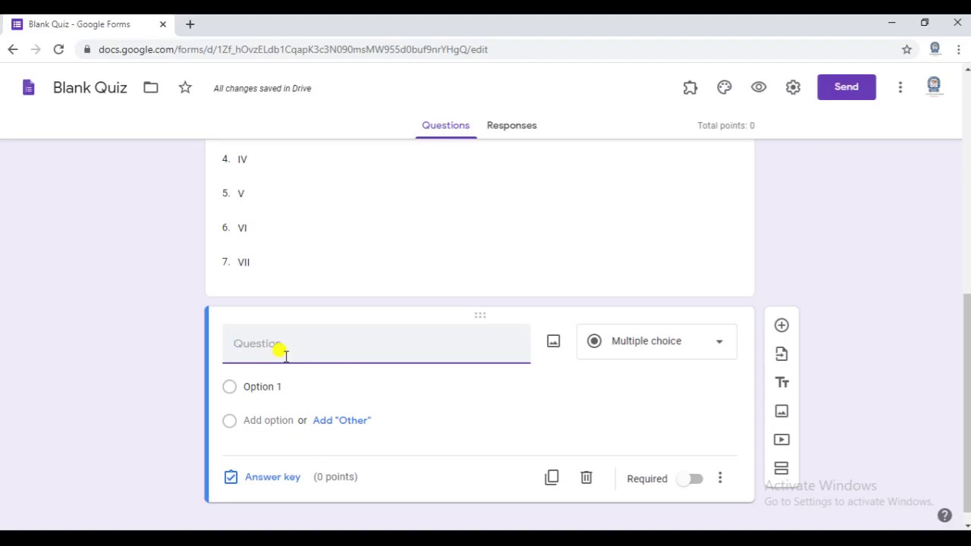
text(hat is)
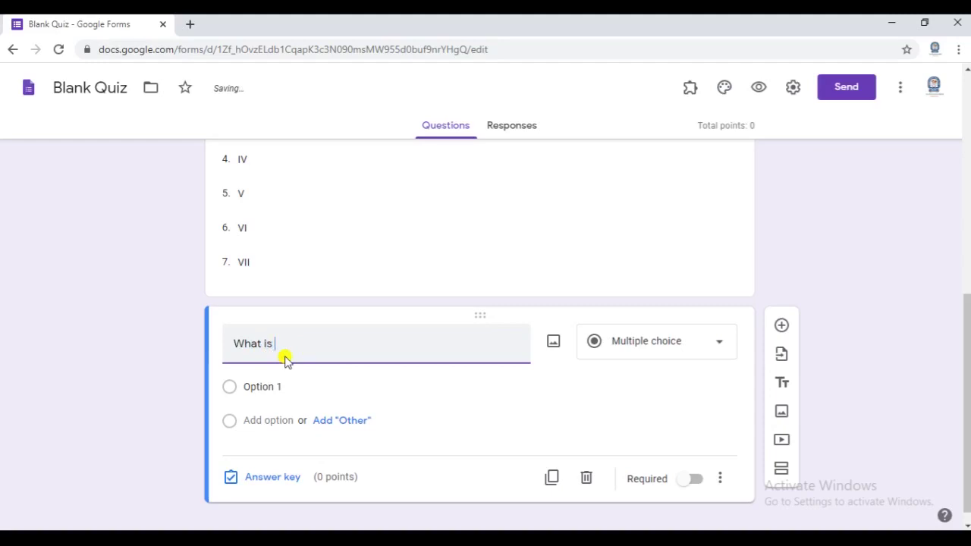
text( a Computer?)
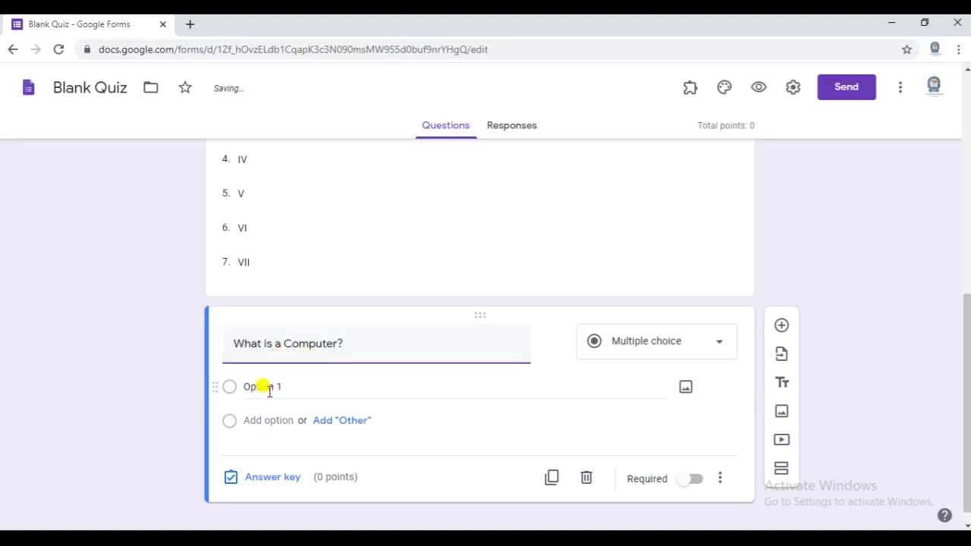
click(718, 341)
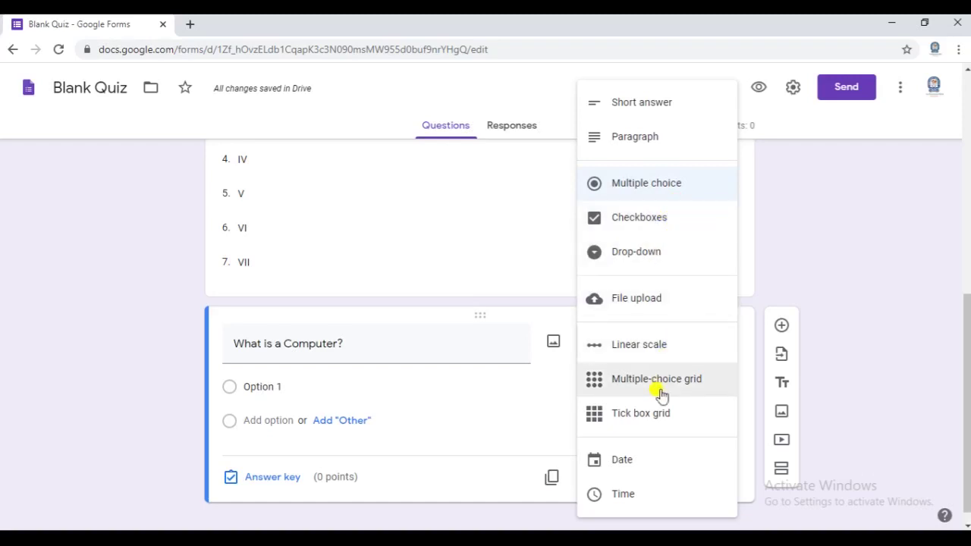
click(653, 195)
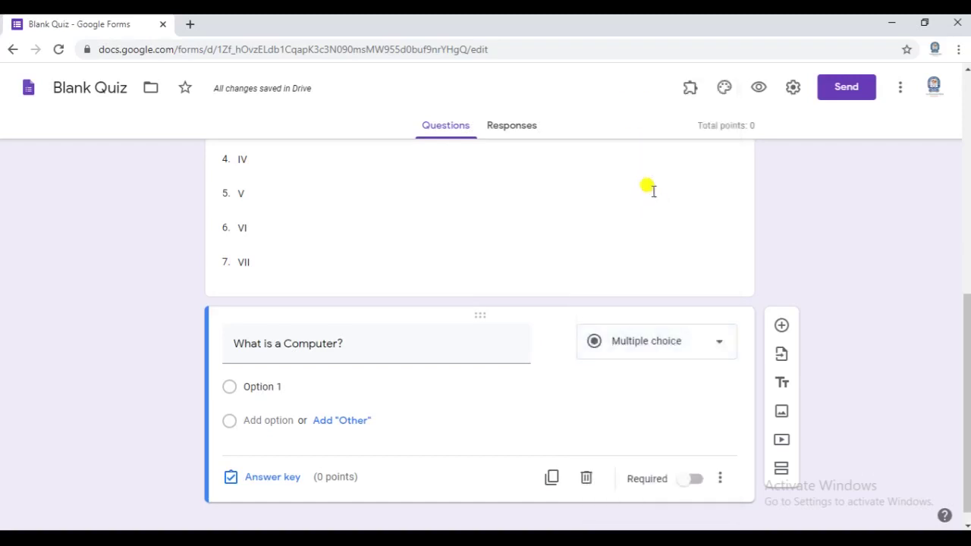
- Enter "Electronic Machine" and "Human Being" as the two answer options of the "What is a Computer?" question
click(254, 382)
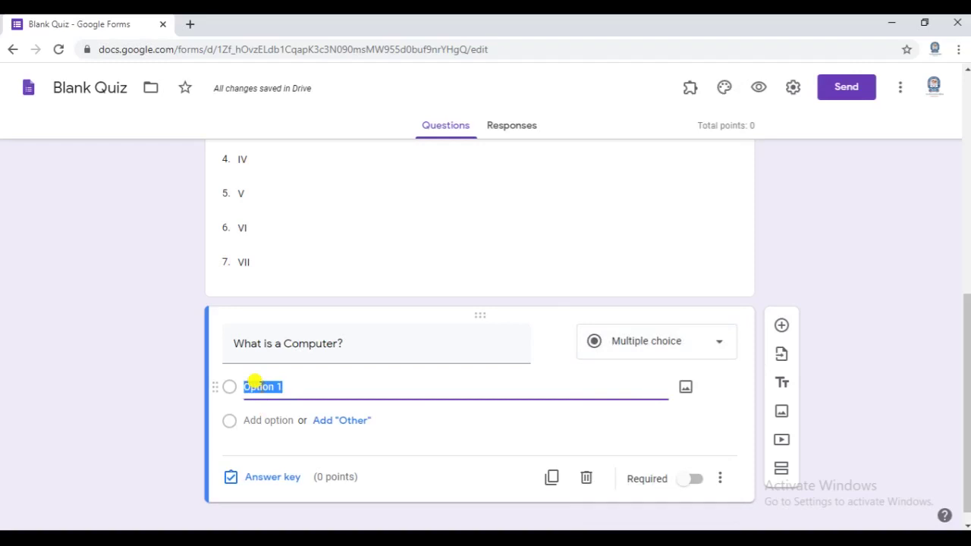
text(Electron)
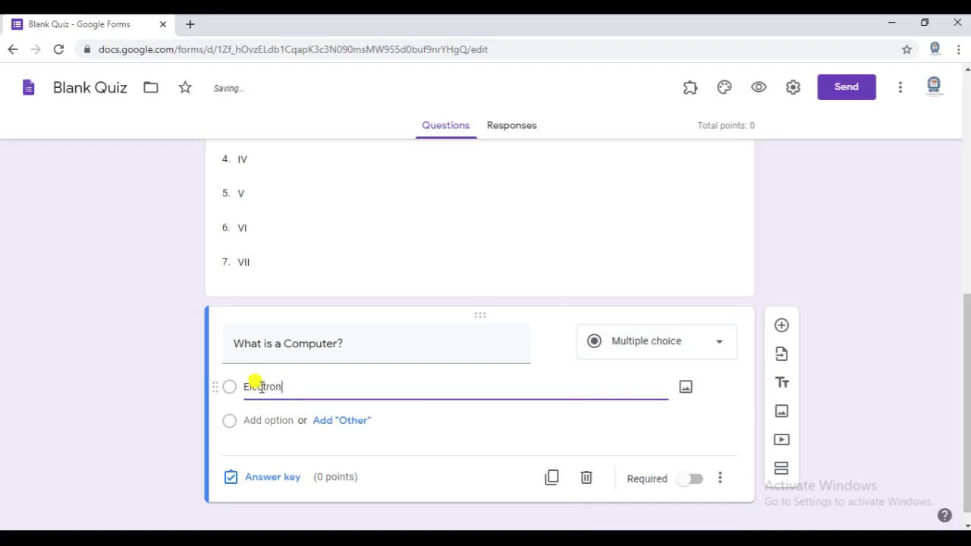
text(ic Mac)
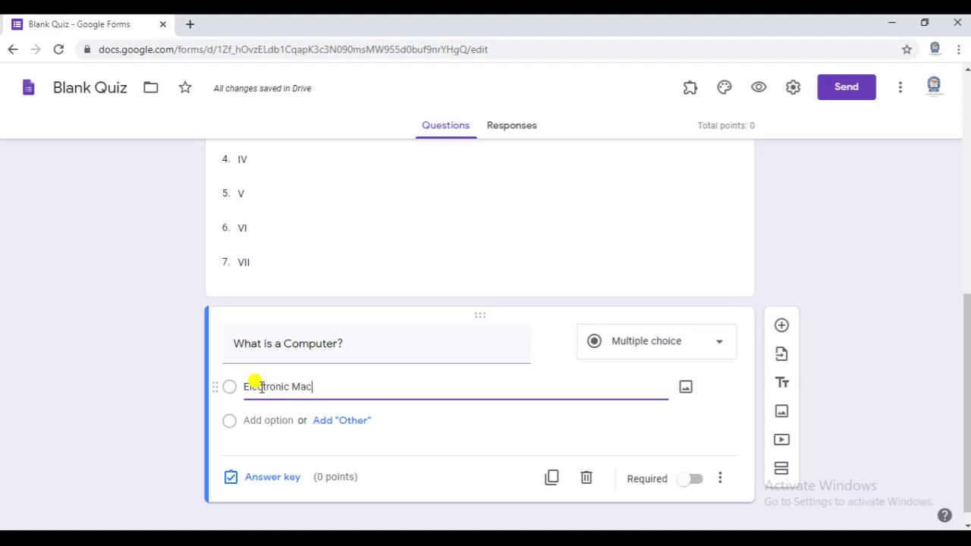
text(hine)
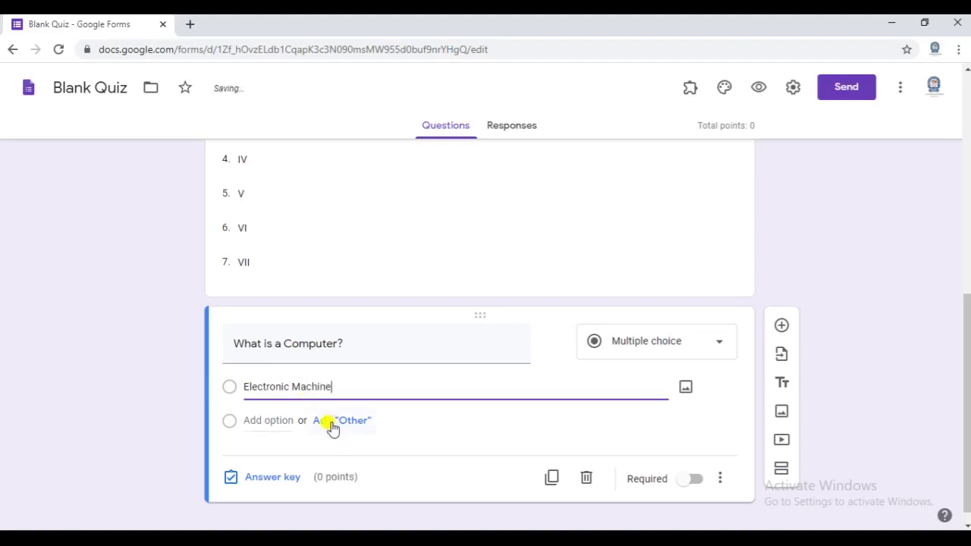
click(334, 422)
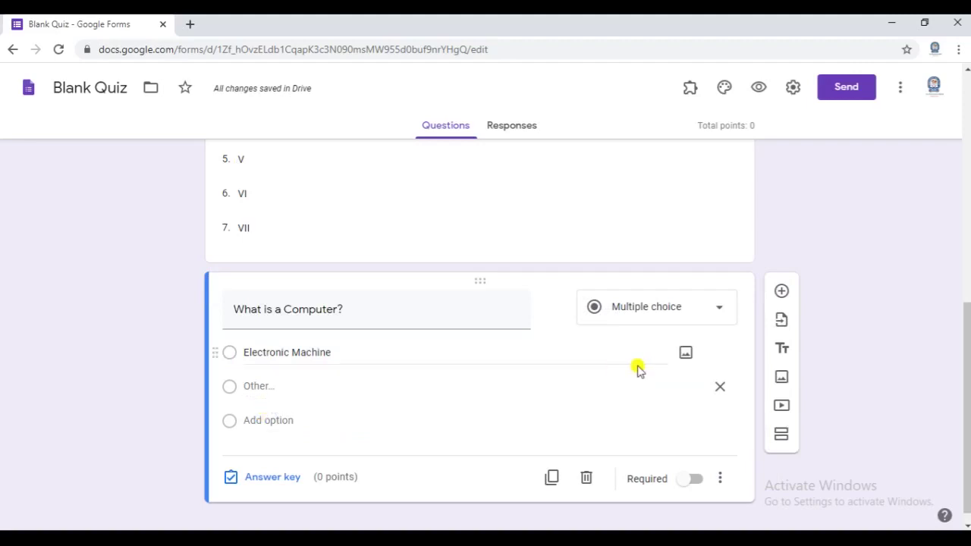
click(720, 392)
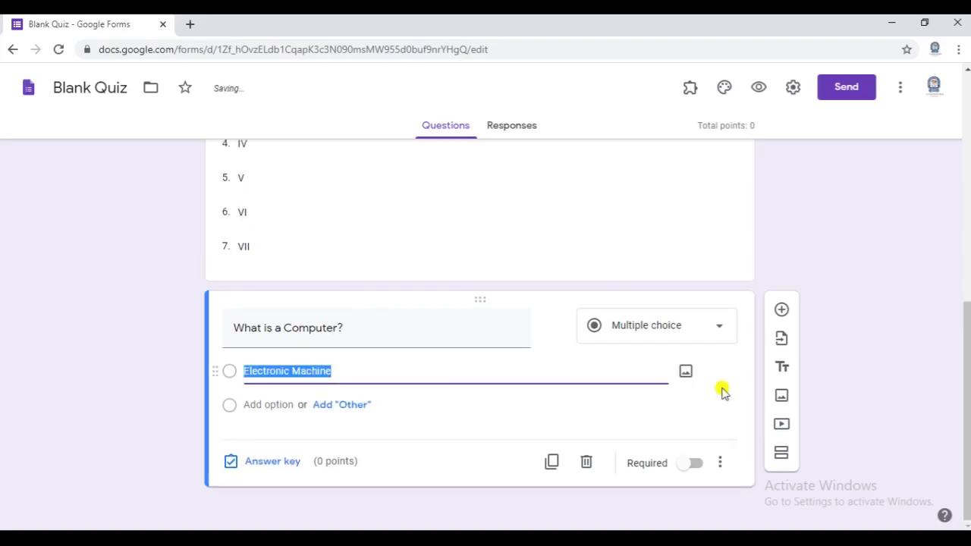
click(296, 406)
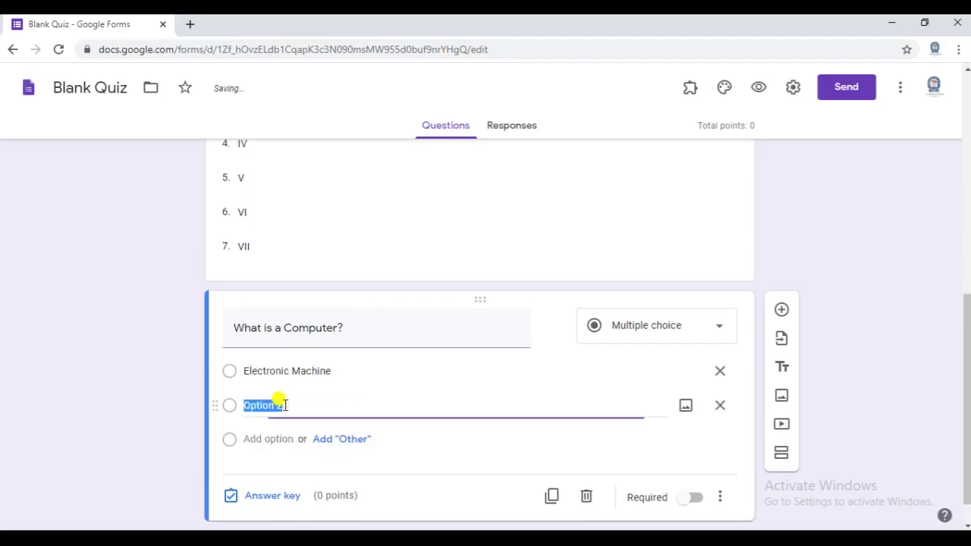
text(Human)
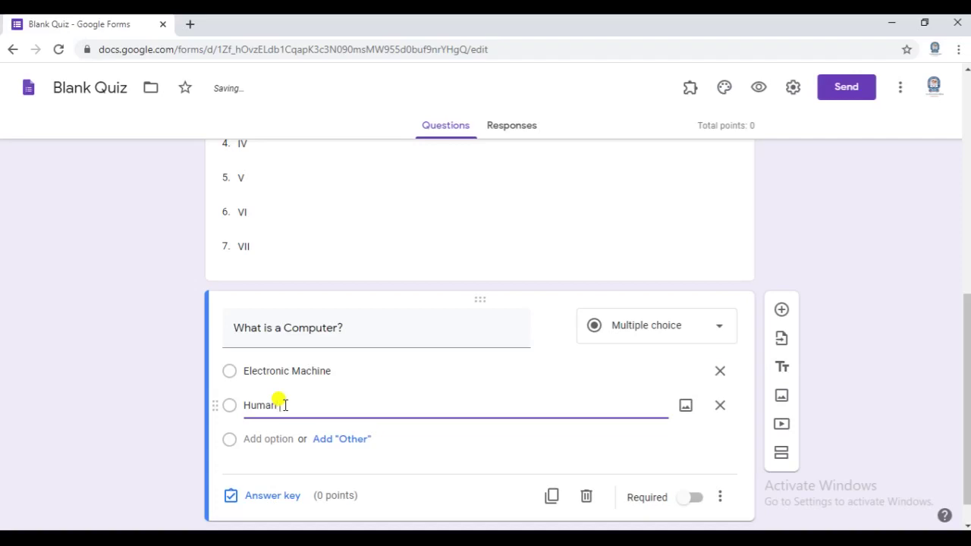
text( Being)
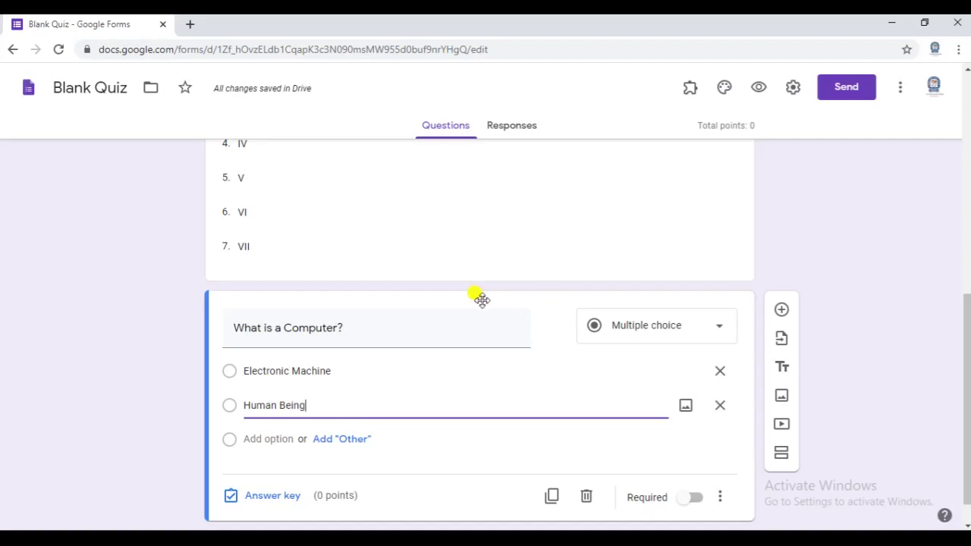
- Try to move the "What is a Computer?" question to another place in the form
drag(481, 301, 464, 519)
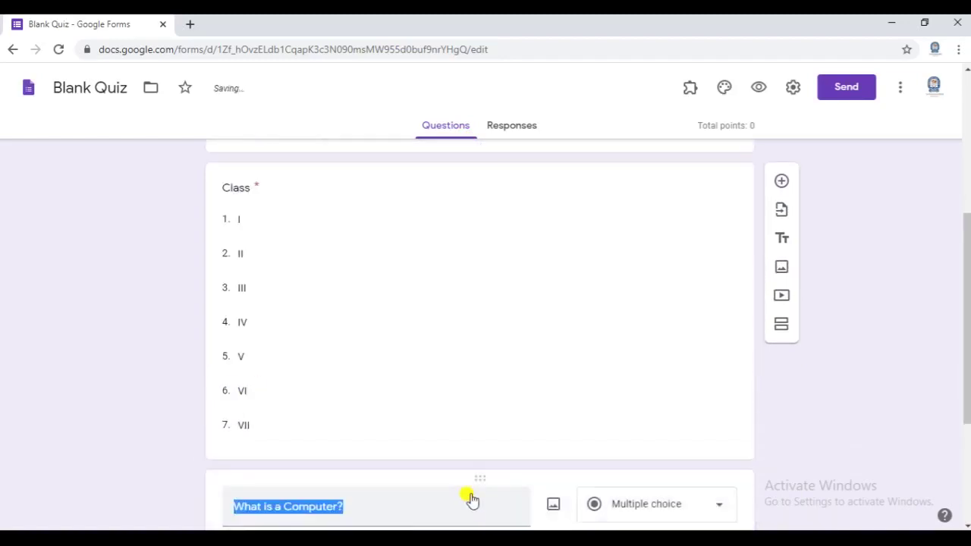
drag(967, 260, 964, 369)
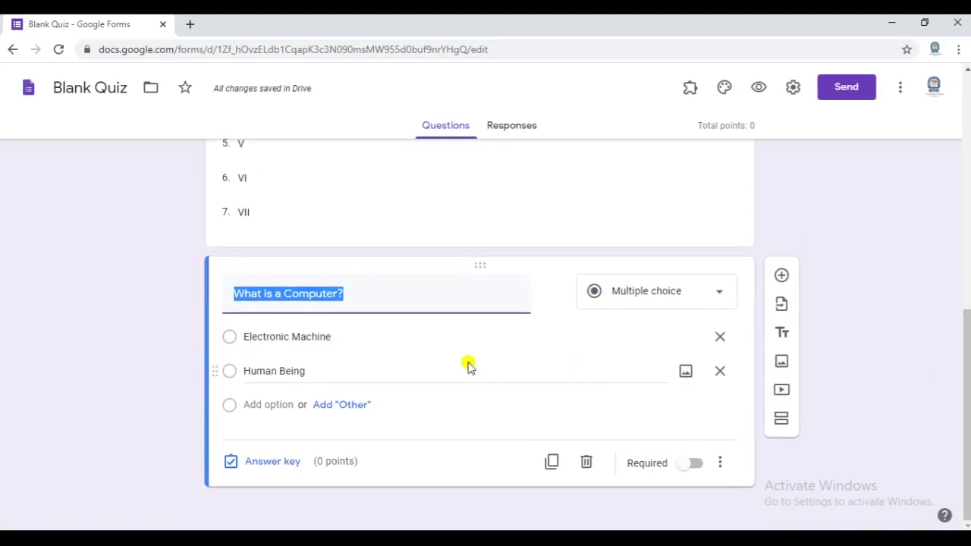
click(121, 407)
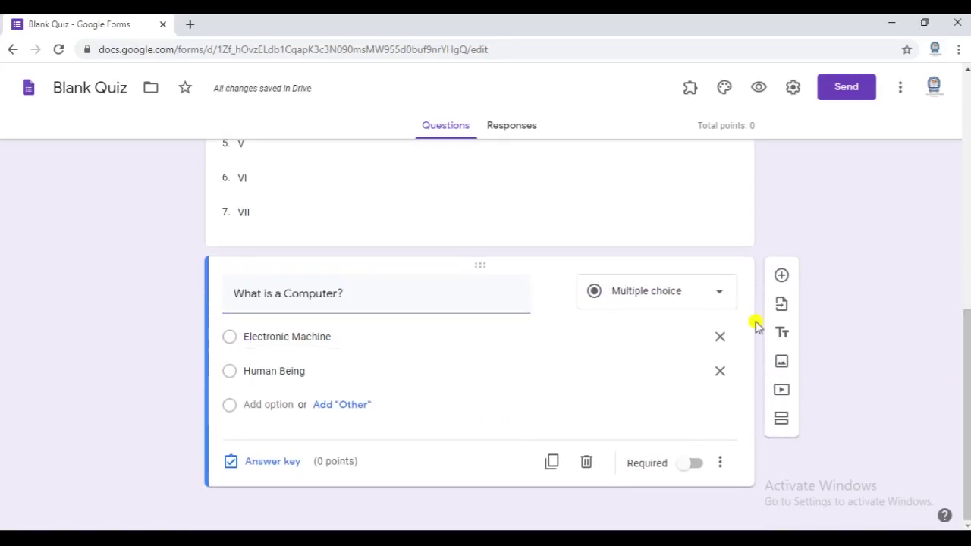
- Add a blank question below "What is a Computer?" and delete it again
click(782, 275)
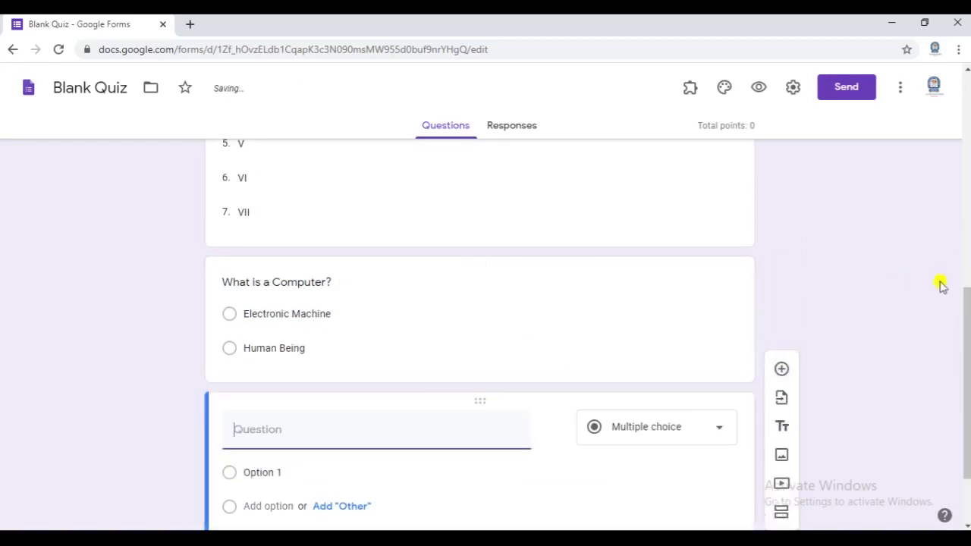
drag(965, 310, 966, 346)
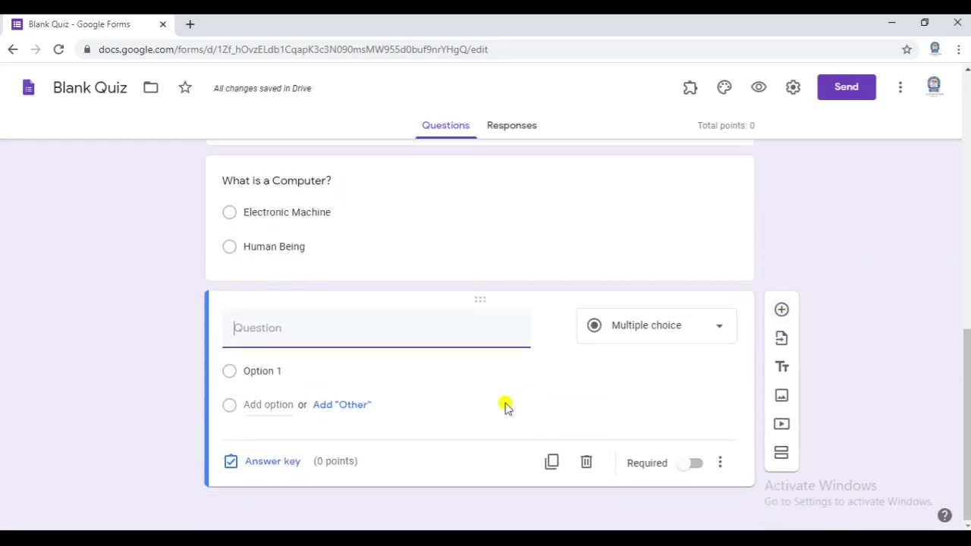
click(587, 465)
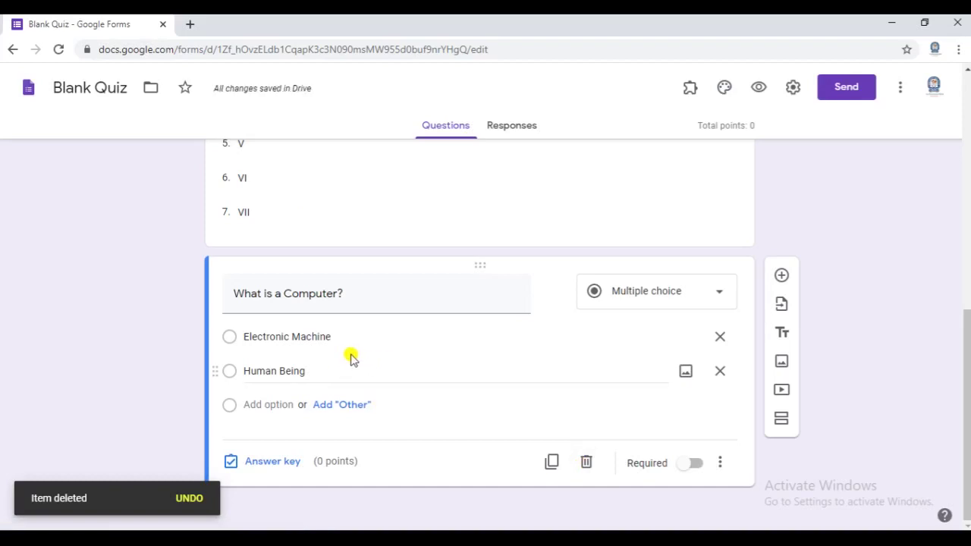
- Duplicate the "What is a Computer?" question and delete the copy
click(550, 463)
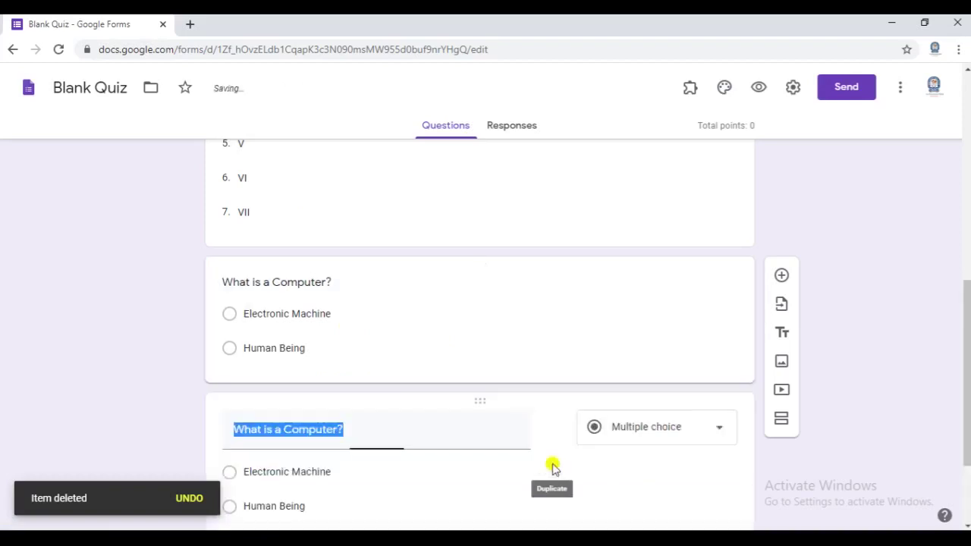
drag(967, 291, 967, 340)
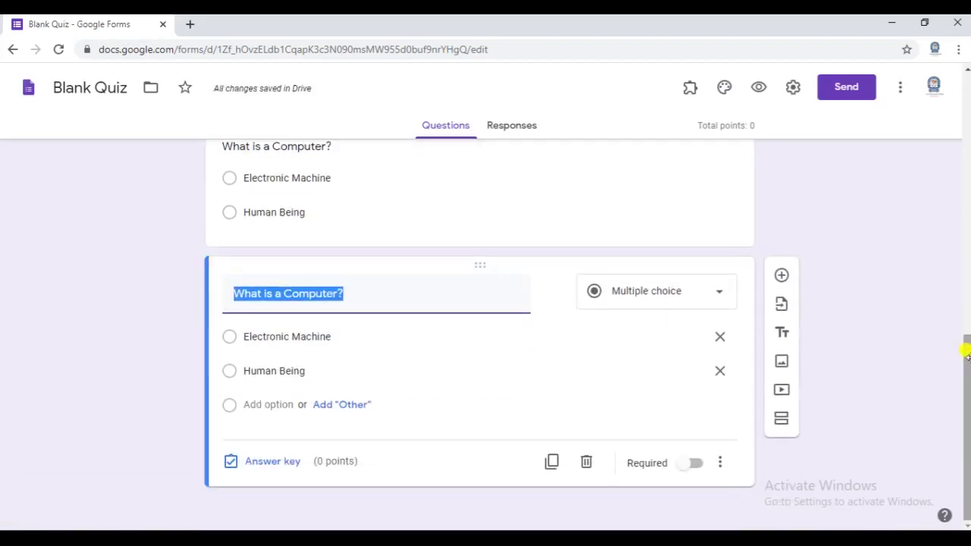
click(586, 462)
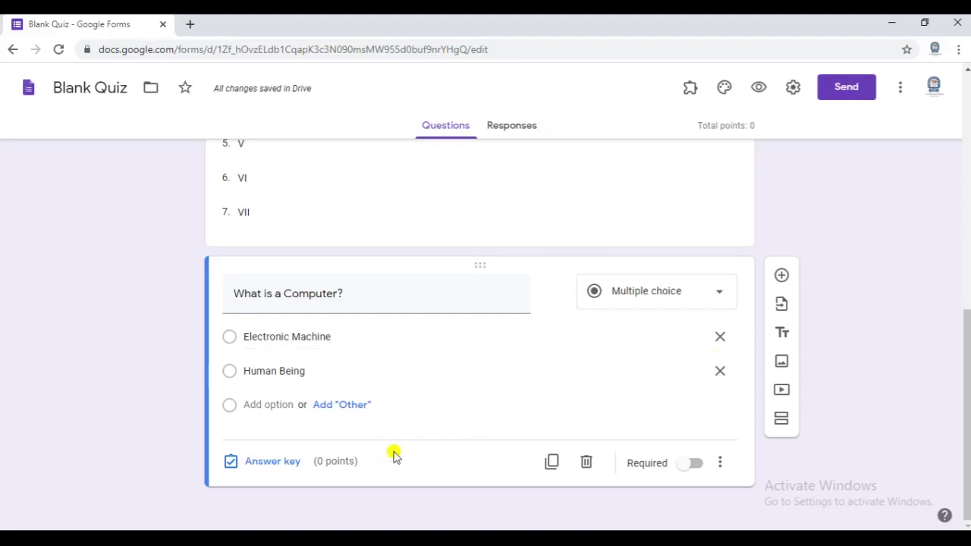
- Set the answer key of "What is a Computer?" to "Electronic Machine" with 1 point
click(287, 463)
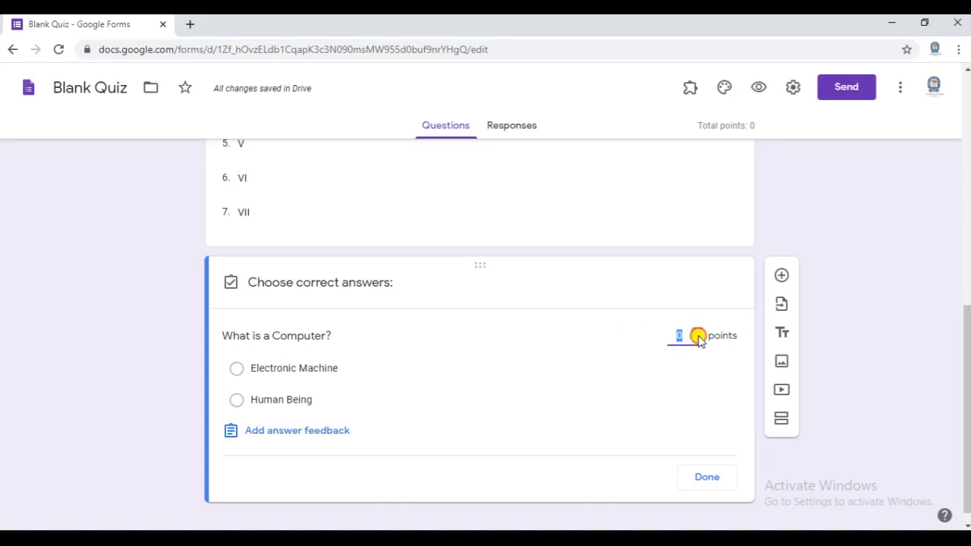
click(697, 334)
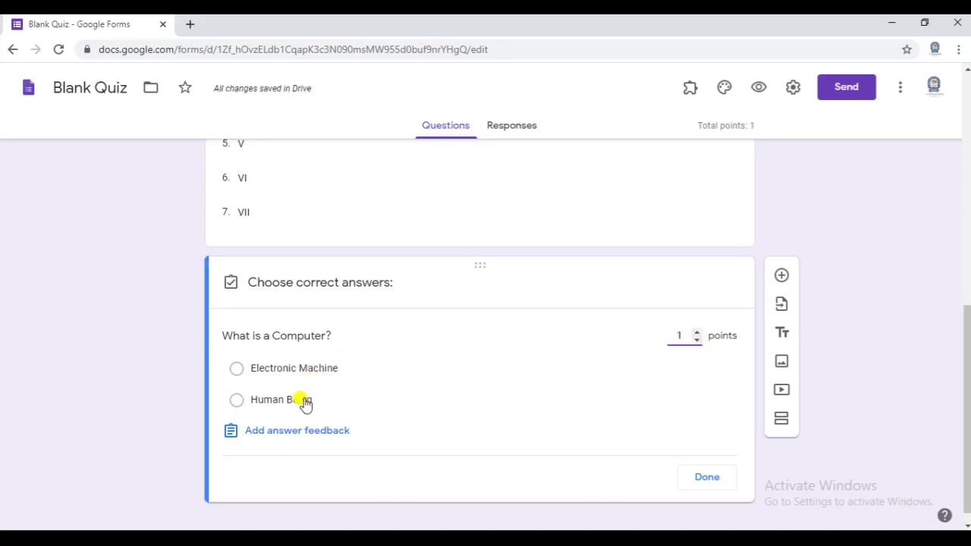
click(234, 369)
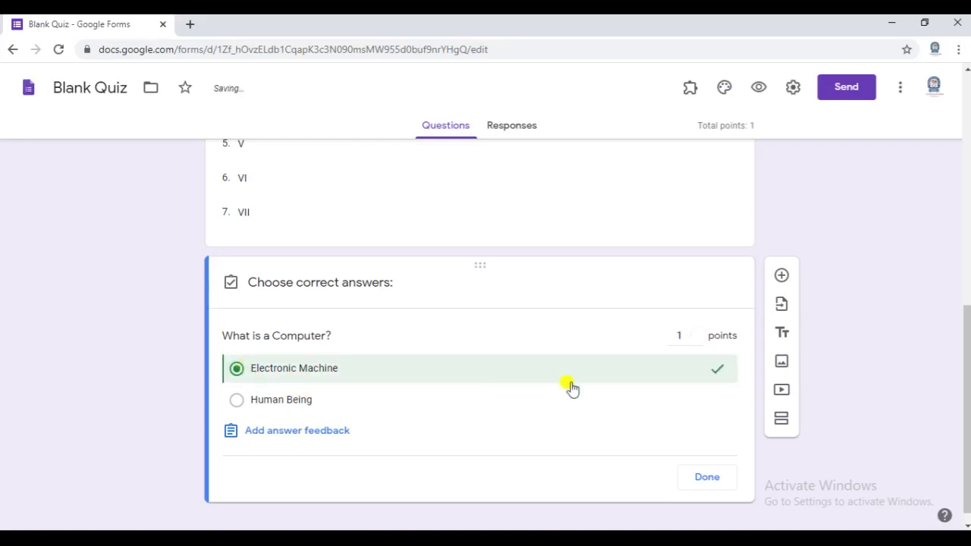
click(708, 477)
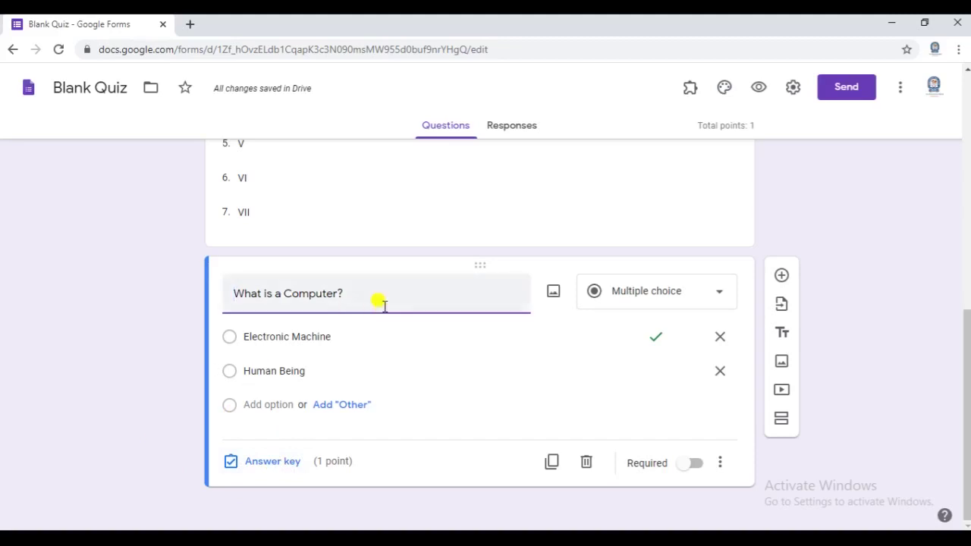
- Examine the form's responses page and the actions offered there for collected responses
click(501, 136)
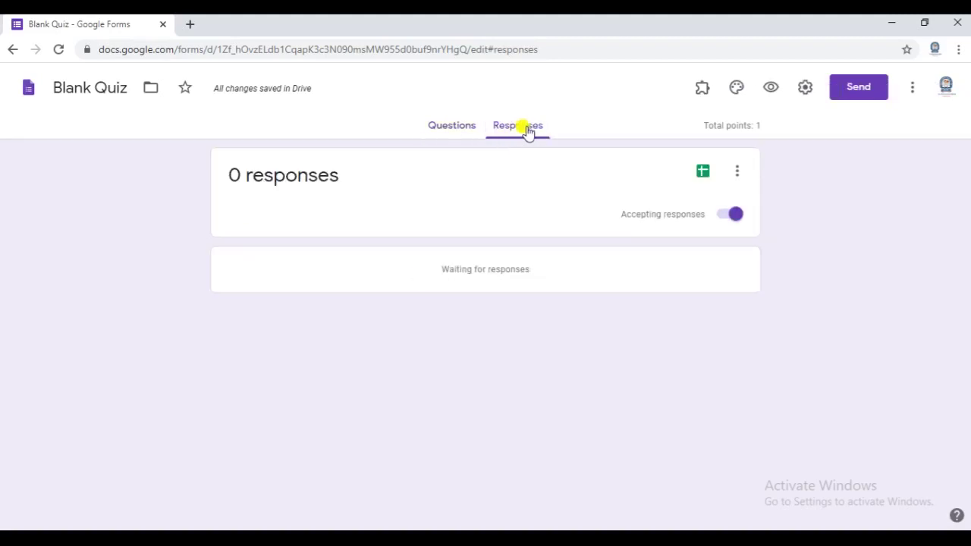
click(452, 127)
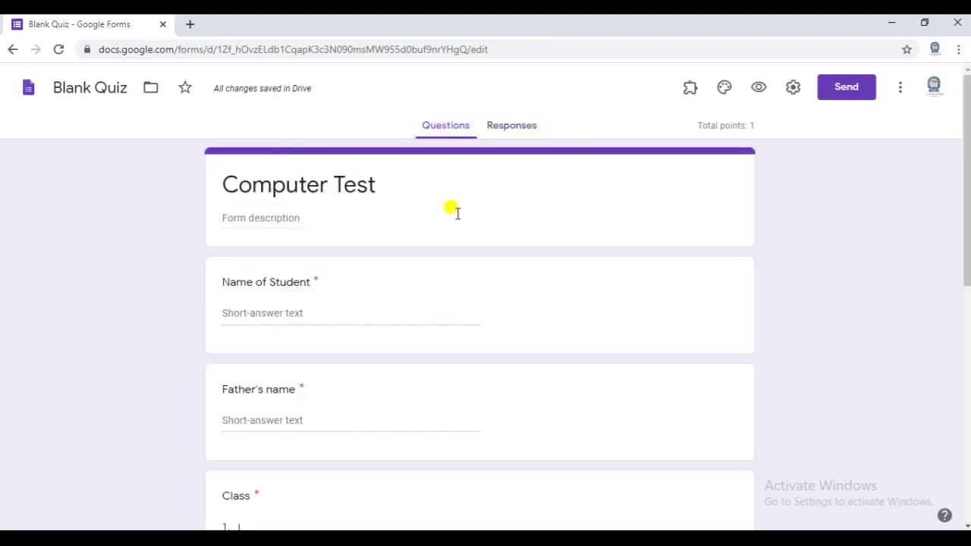
drag(964, 167, 961, 140)
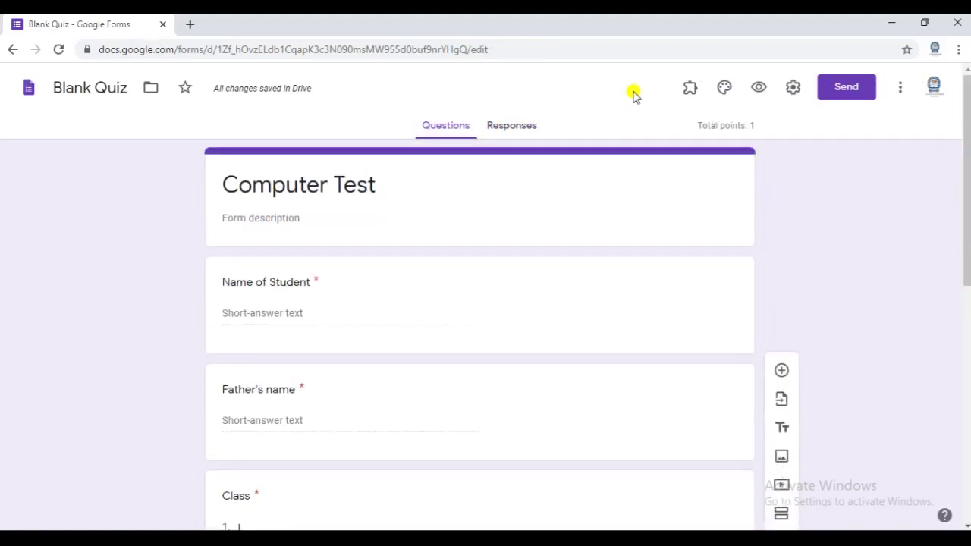
click(522, 129)
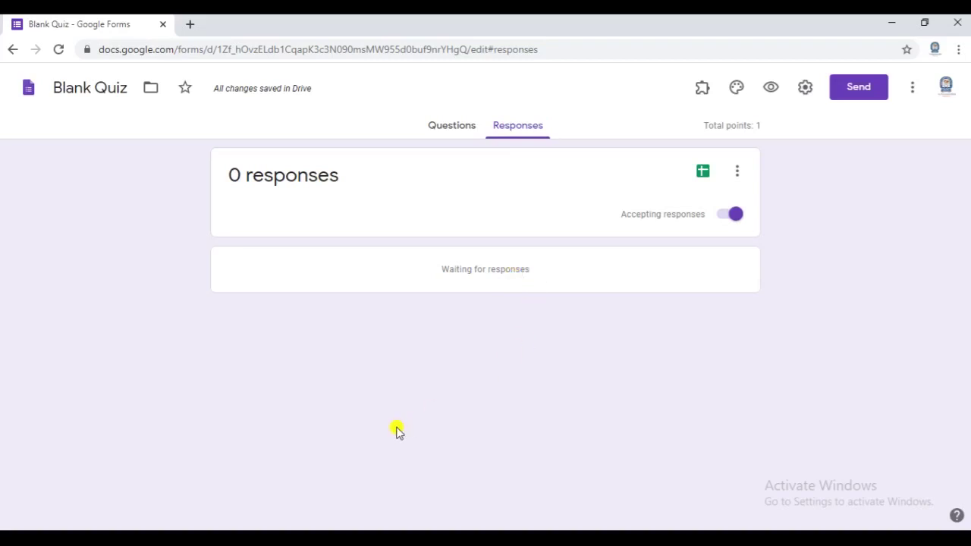
click(737, 171)
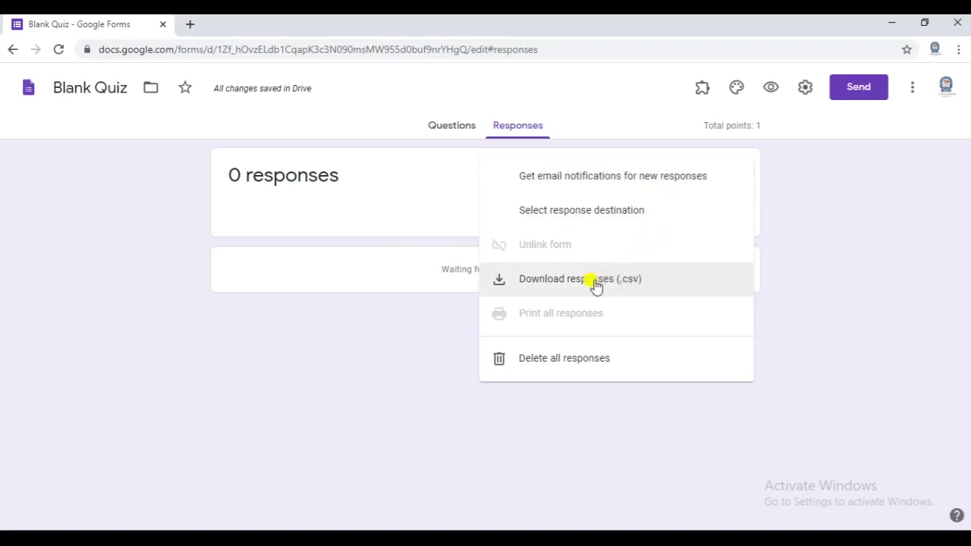
click(414, 370)
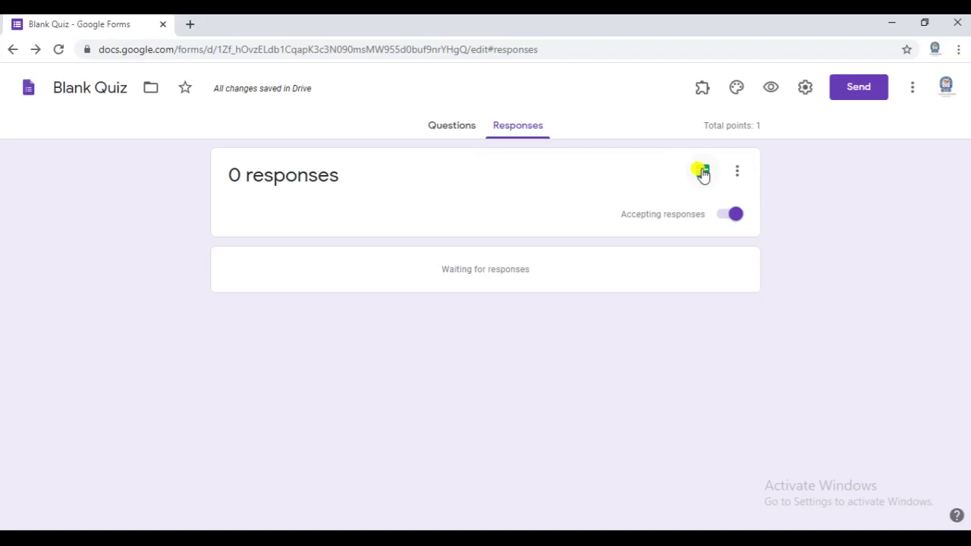
- Examine the new and existing spreadsheet choices for the response destination without linking one, and return to the quiz questions
click(704, 173)
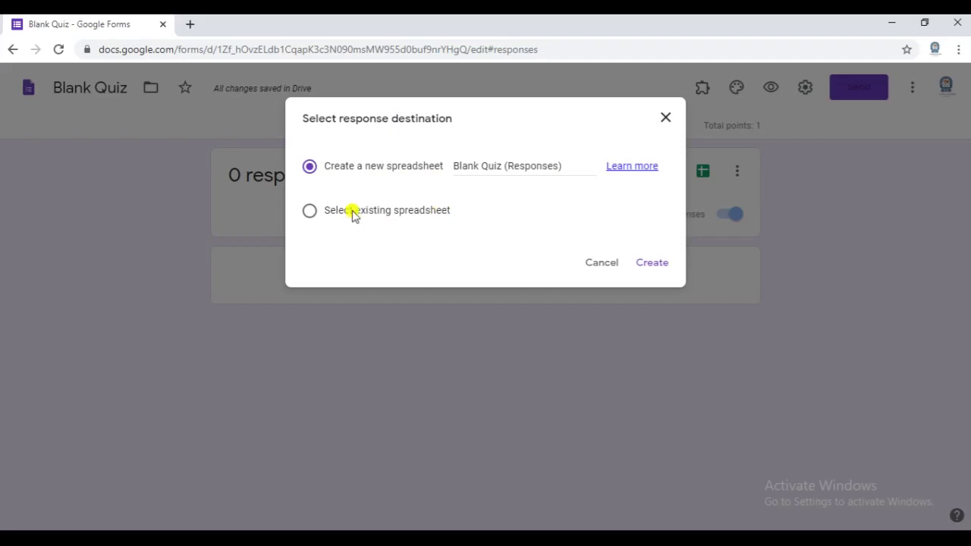
click(311, 213)
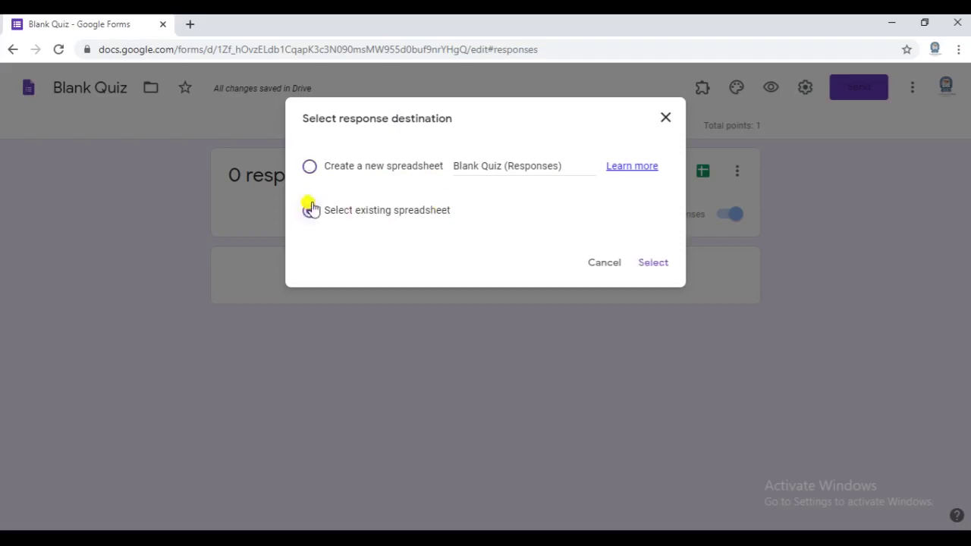
click(310, 168)
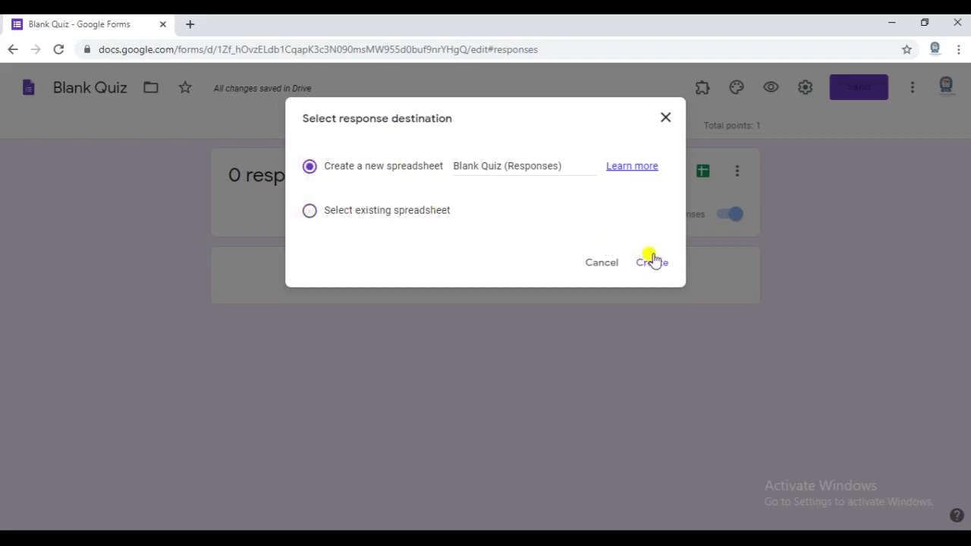
click(658, 120)
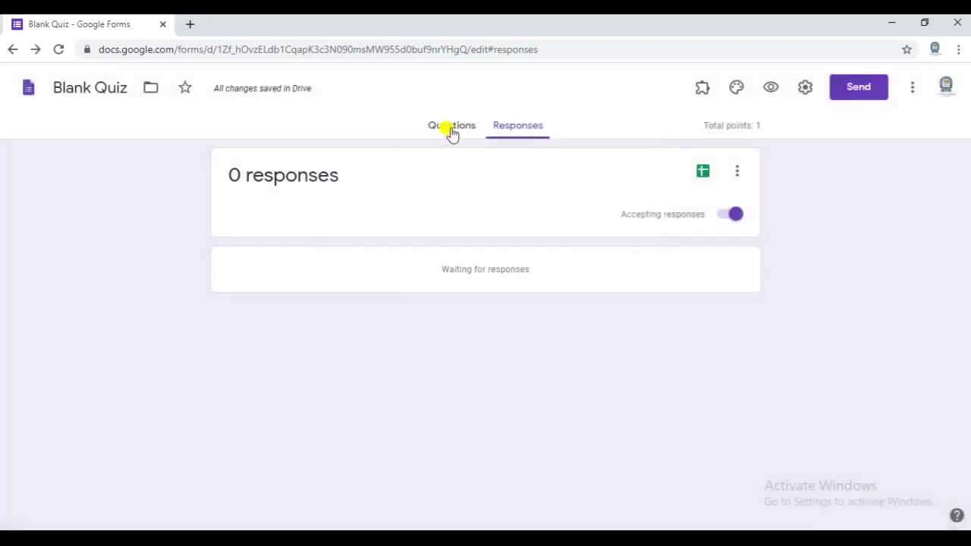
click(451, 127)
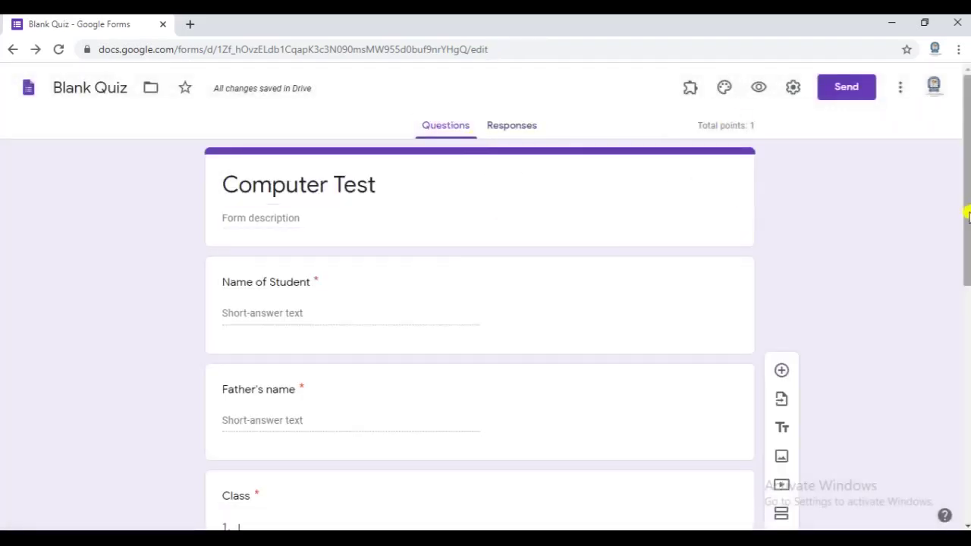
drag(966, 211, 969, 417)
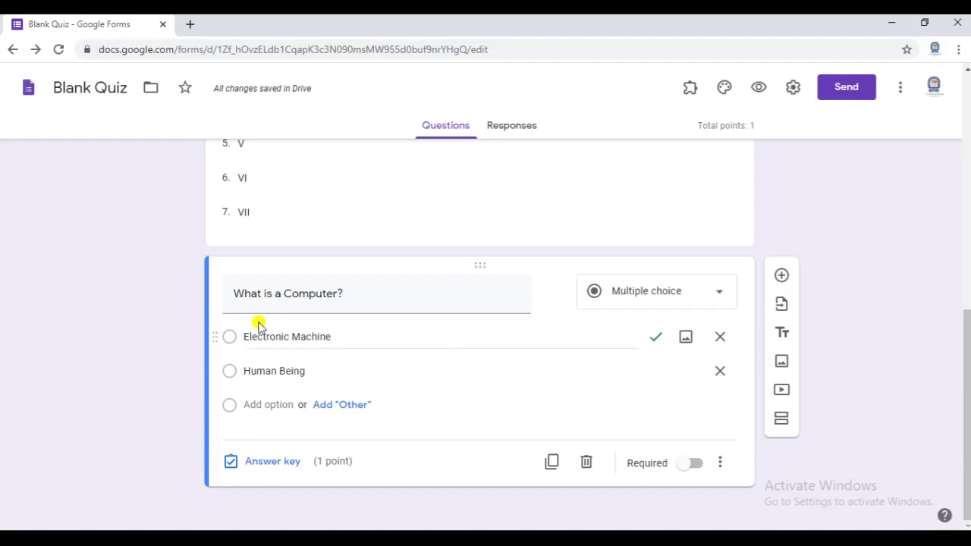
- Try several theme colours on the form and set its theme colour to cyan
click(721, 88)
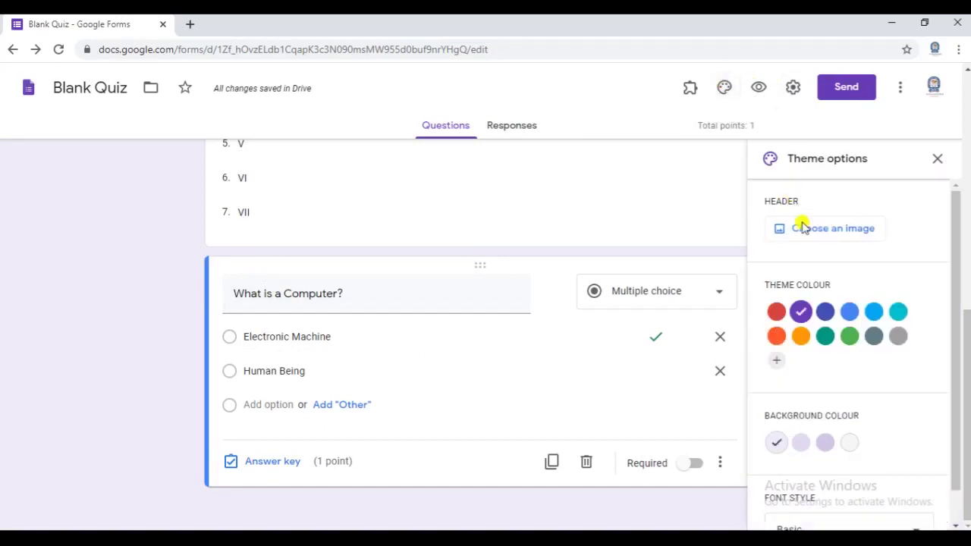
click(777, 312)
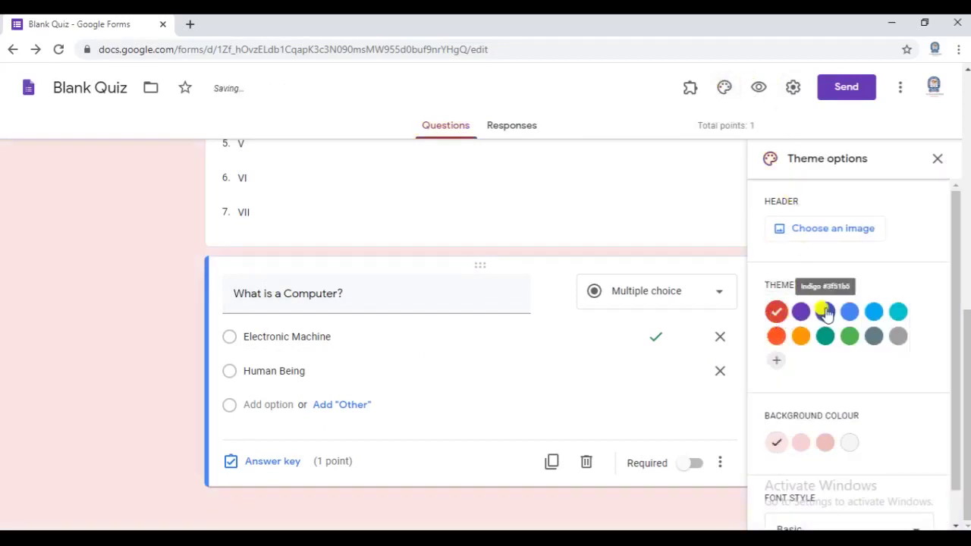
click(826, 313)
click(850, 313)
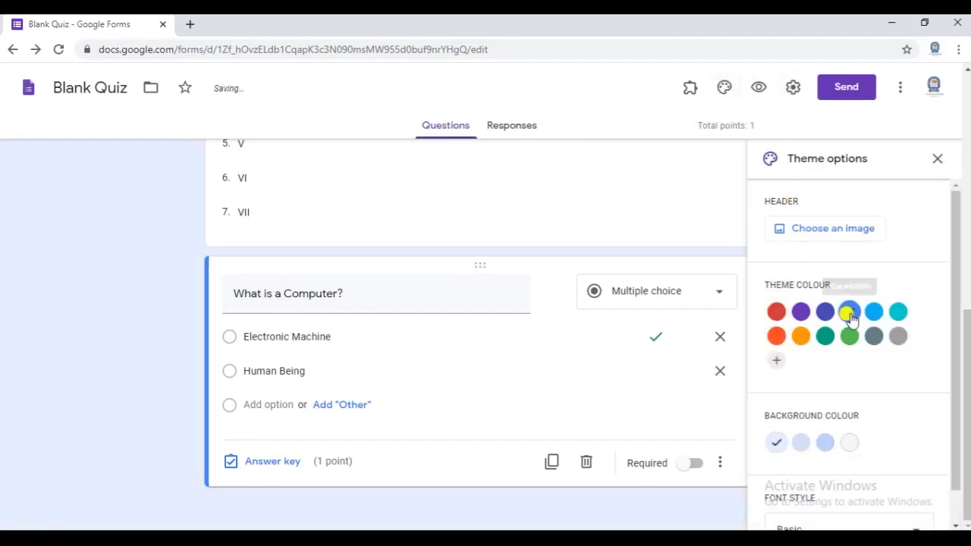
click(873, 312)
click(898, 311)
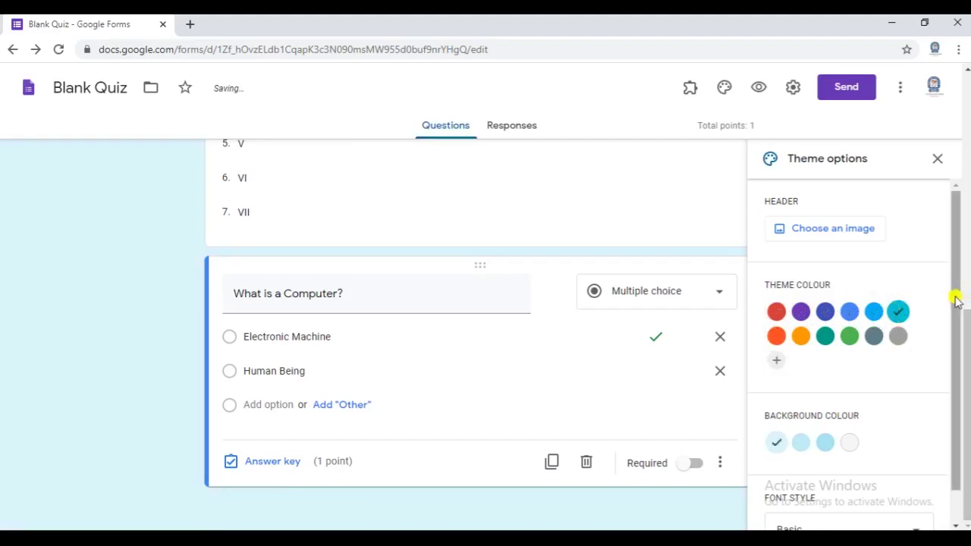
drag(956, 301, 956, 353)
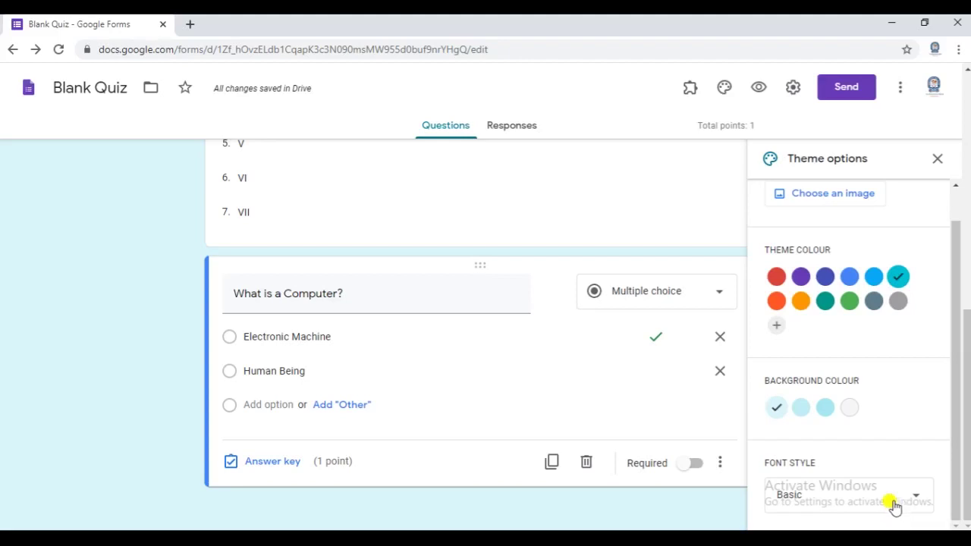
click(936, 159)
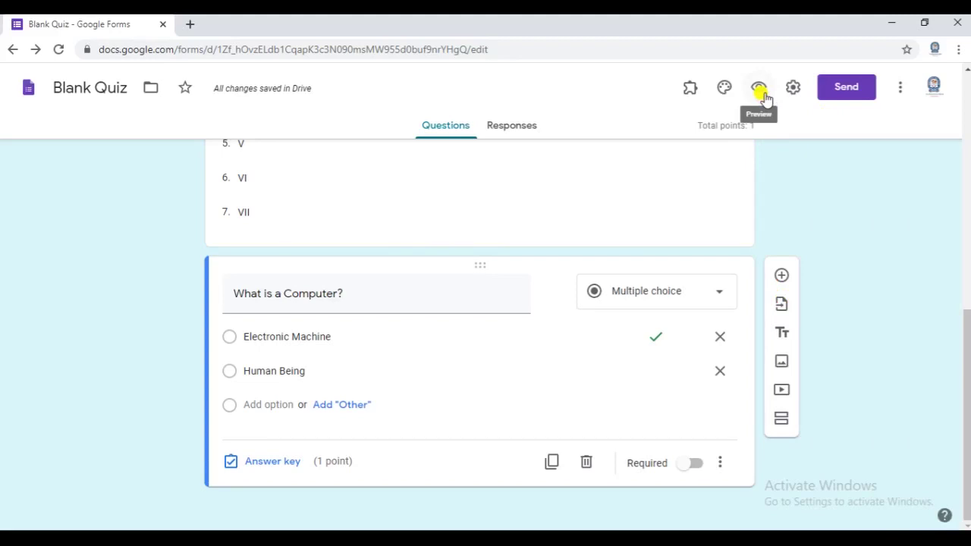
- Preview the quiz as a respondent and check the choices offered for the Class question
click(761, 92)
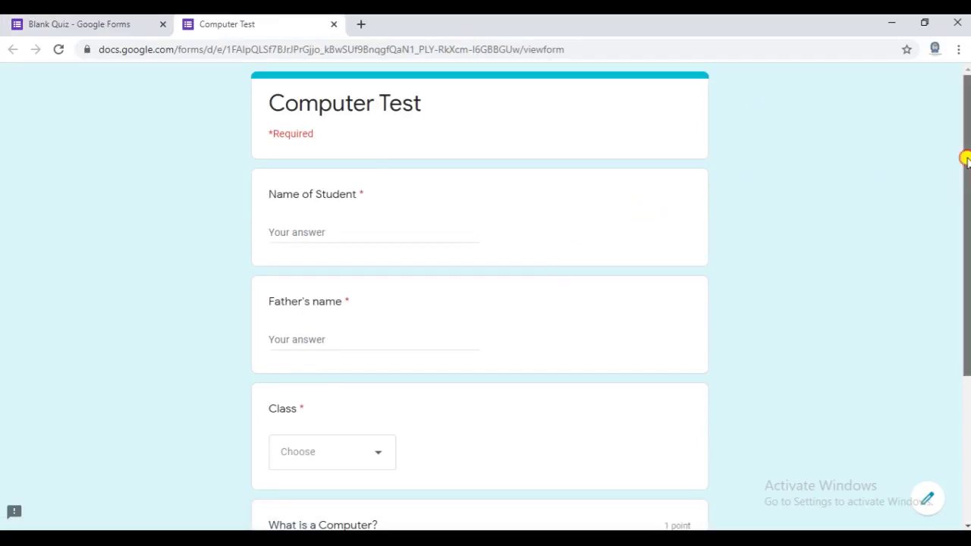
drag(966, 158, 968, 271)
click(384, 282)
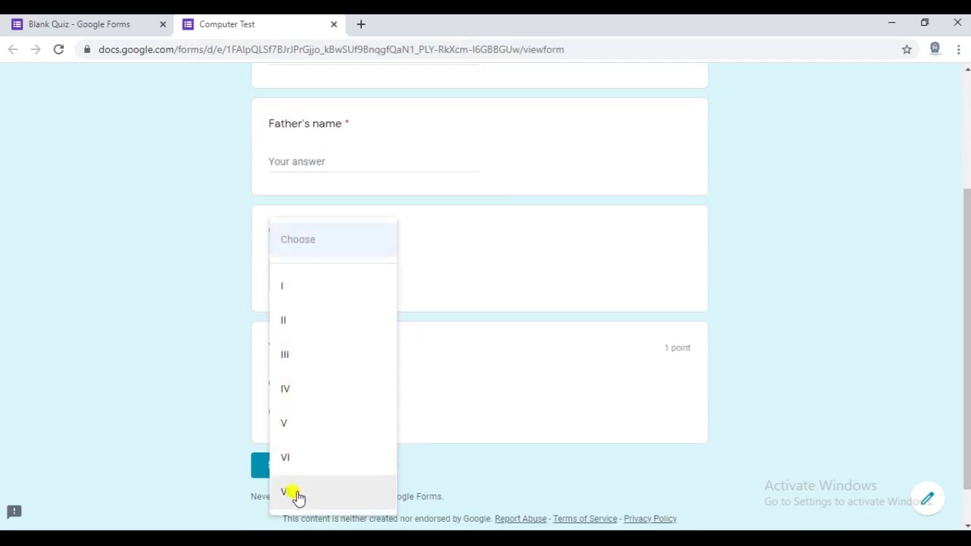
click(179, 387)
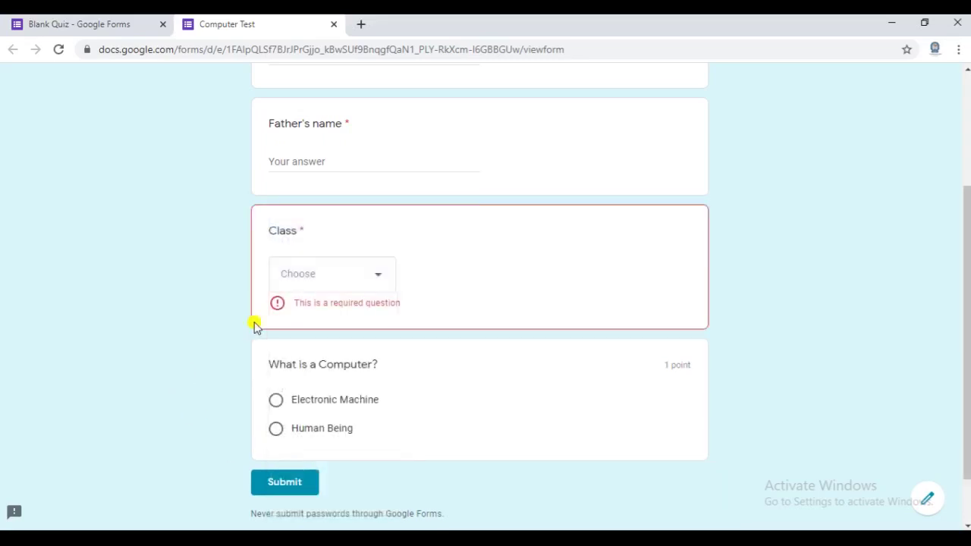
- Fill in the student's name and father's name in the previewed quiz and choose class I
drag(966, 257, 966, 126)
click(341, 230)
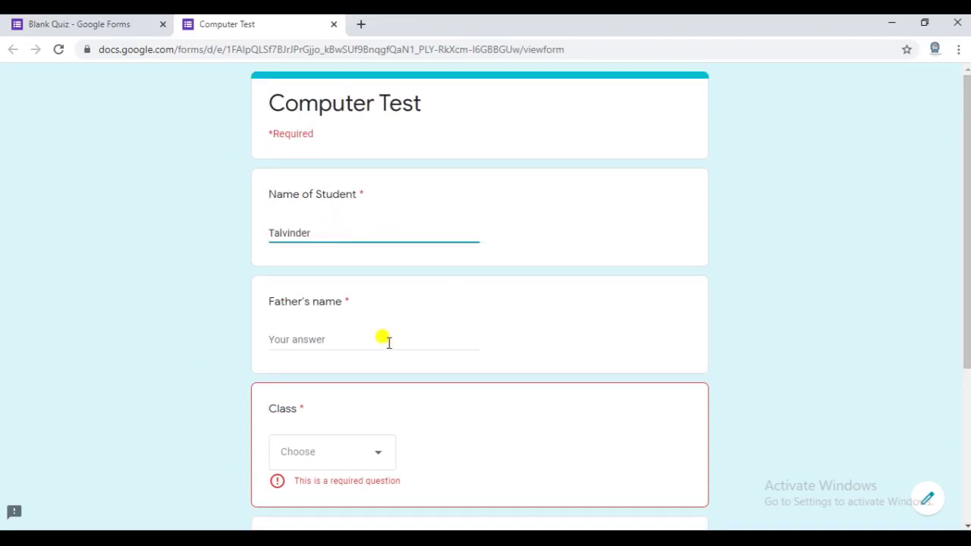
click(345, 342)
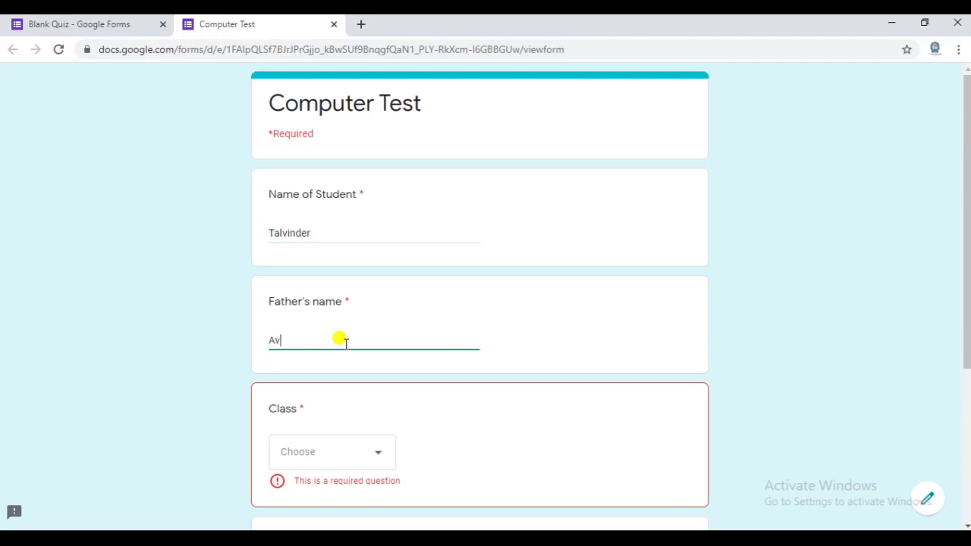
click(378, 460)
click(286, 294)
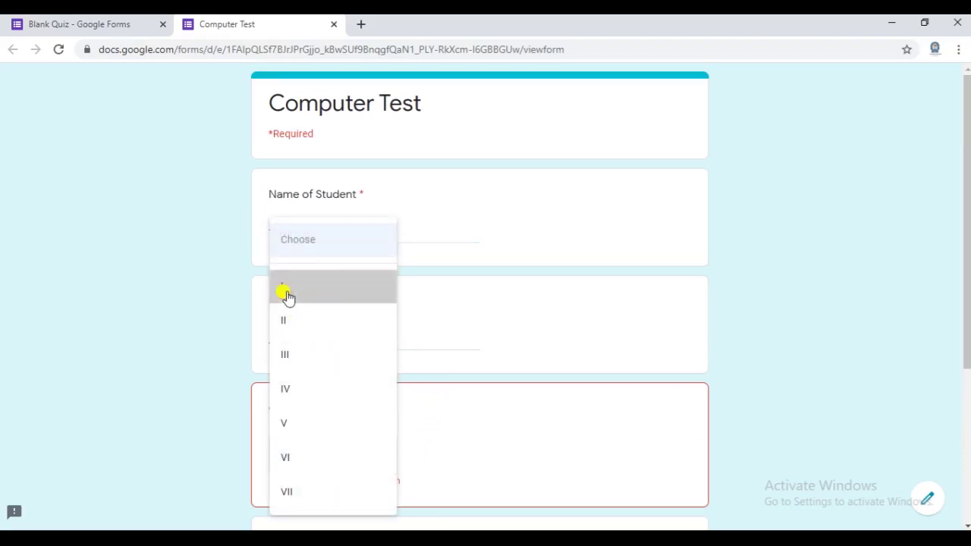
- Answer "What is a Computer?" with "Electronic Machine" and submit the quiz response
drag(968, 334, 967, 459)
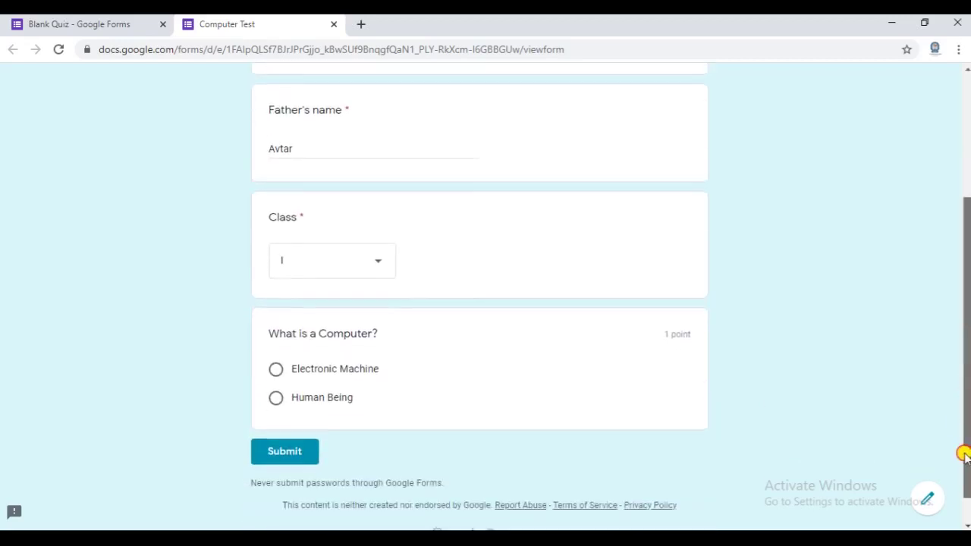
click(277, 368)
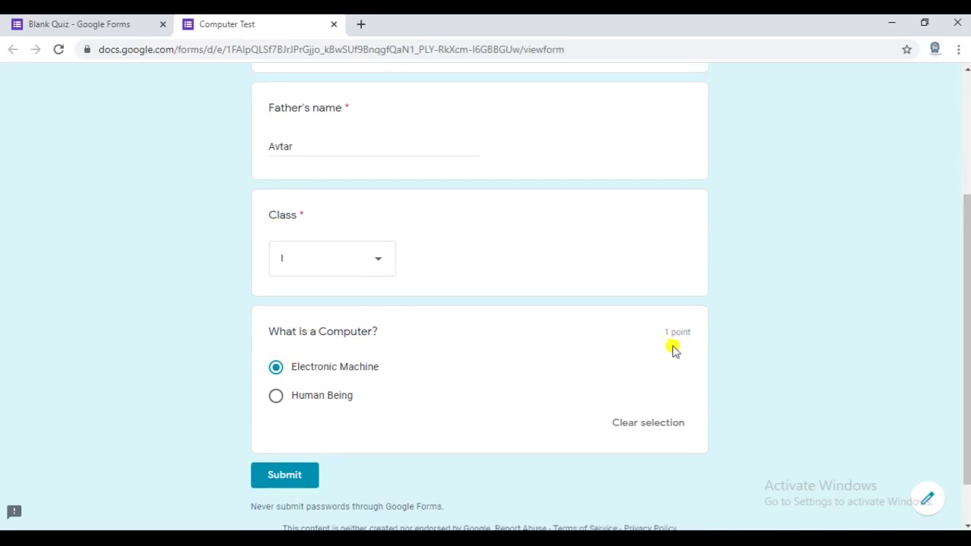
click(302, 480)
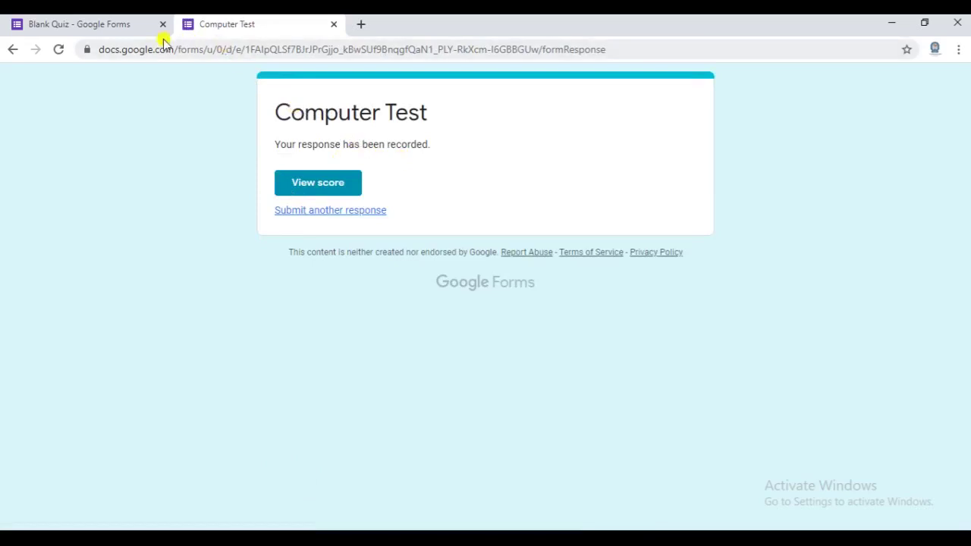
- Return to the quiz editor and review the response summary with its score insights and points distribution
click(121, 27)
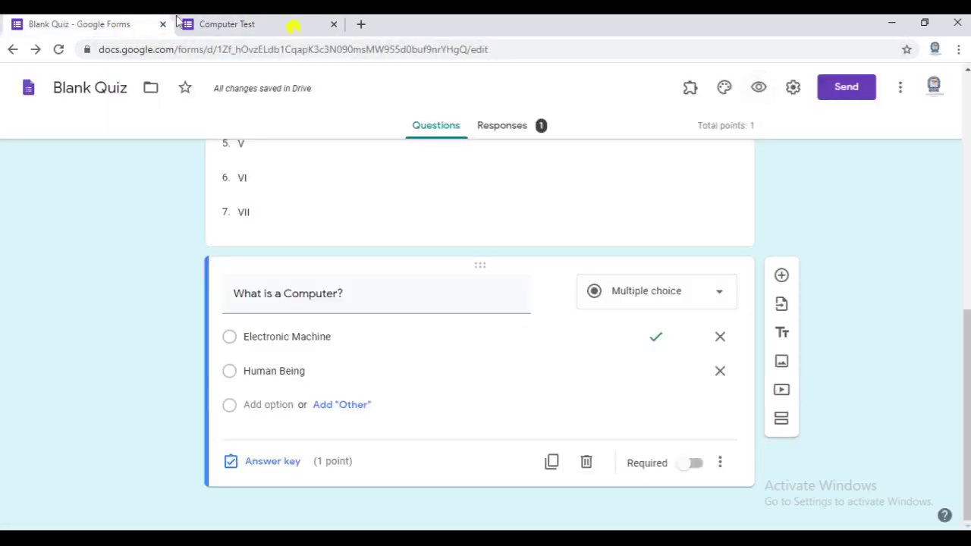
click(520, 129)
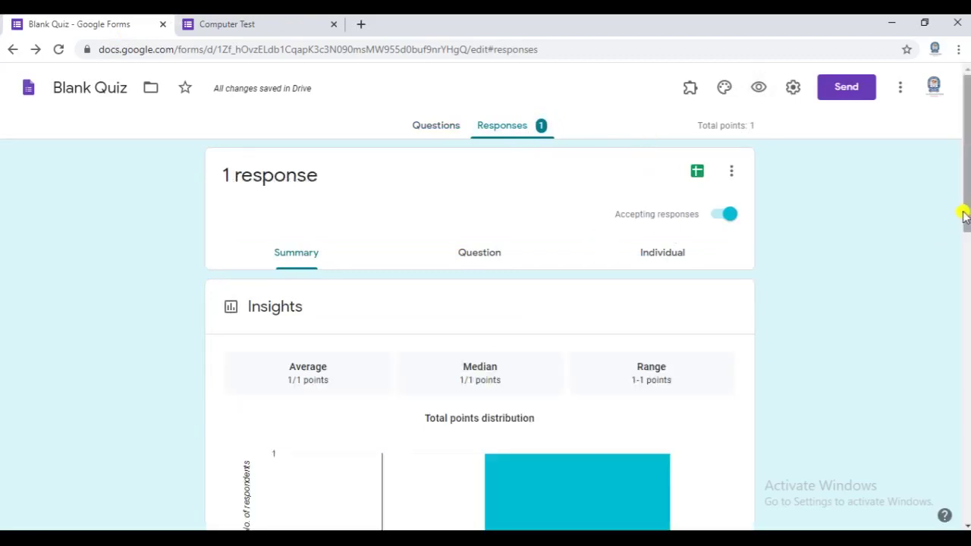
drag(966, 210, 964, 275)
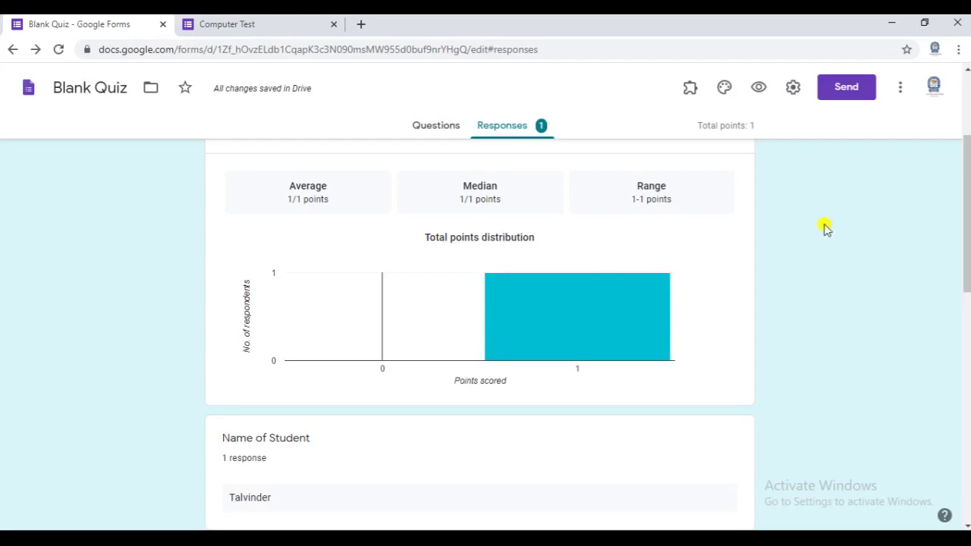
drag(967, 223, 968, 162)
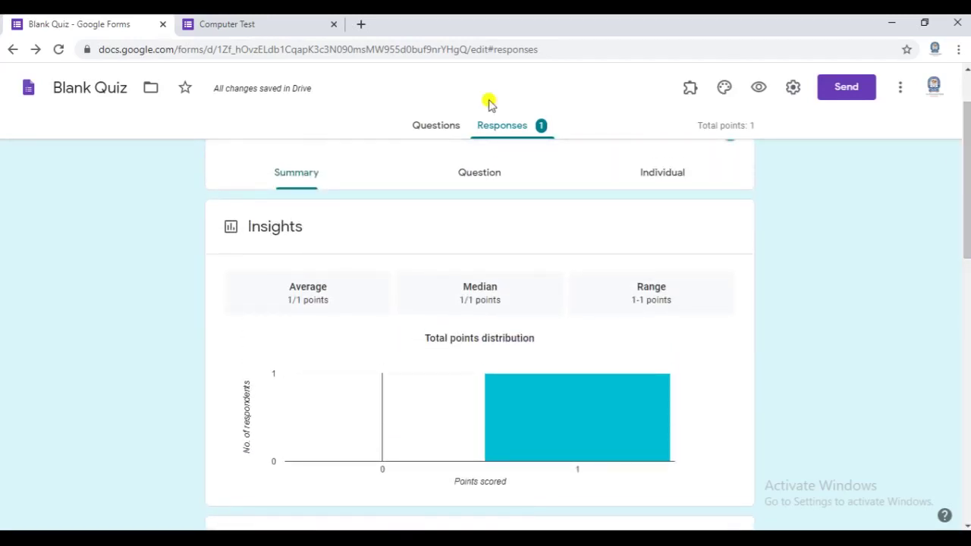
- Review the responses by question and the individual response with its score, and return to the quiz questions
click(474, 182)
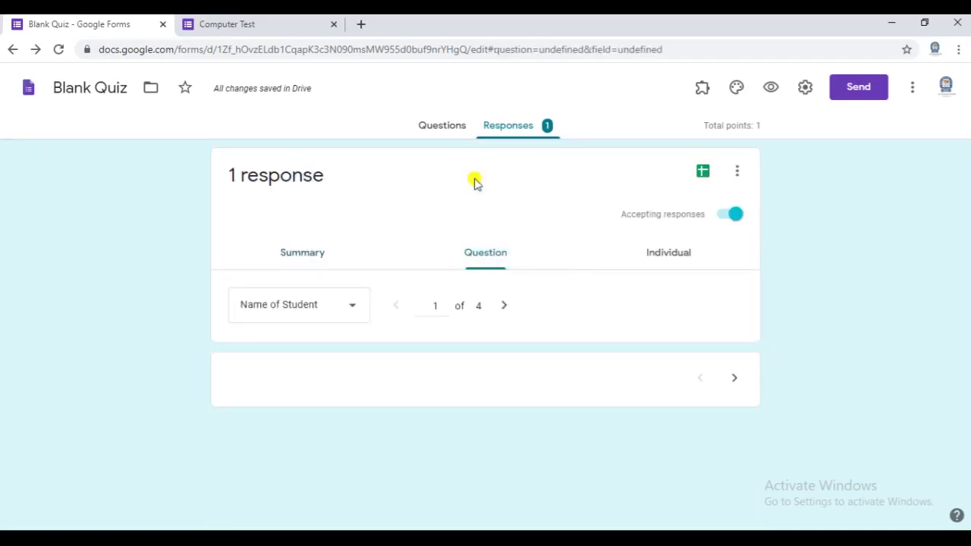
click(675, 256)
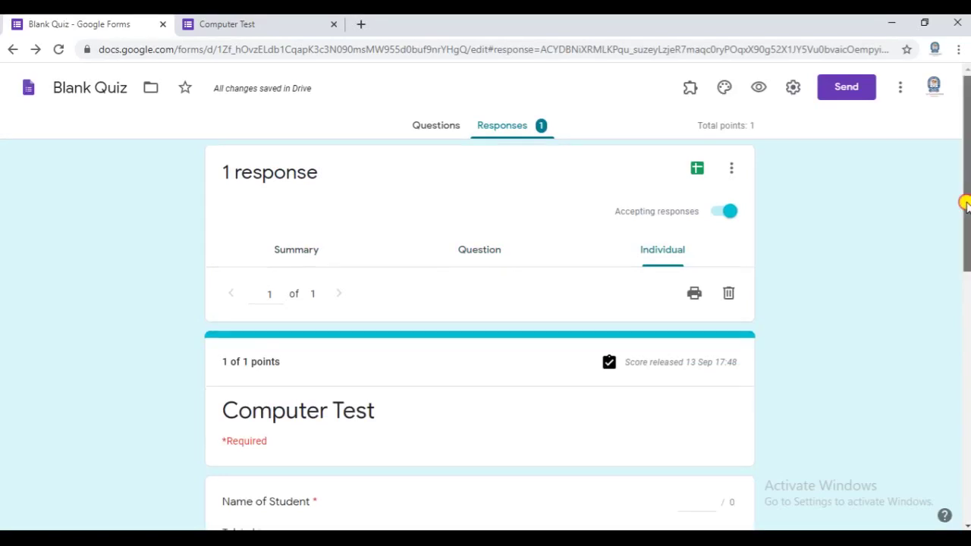
mouse_move(967, 203)
mouse_down()
mouse_move(964, 412)
mouse_move(968, 218)
mouse_up()
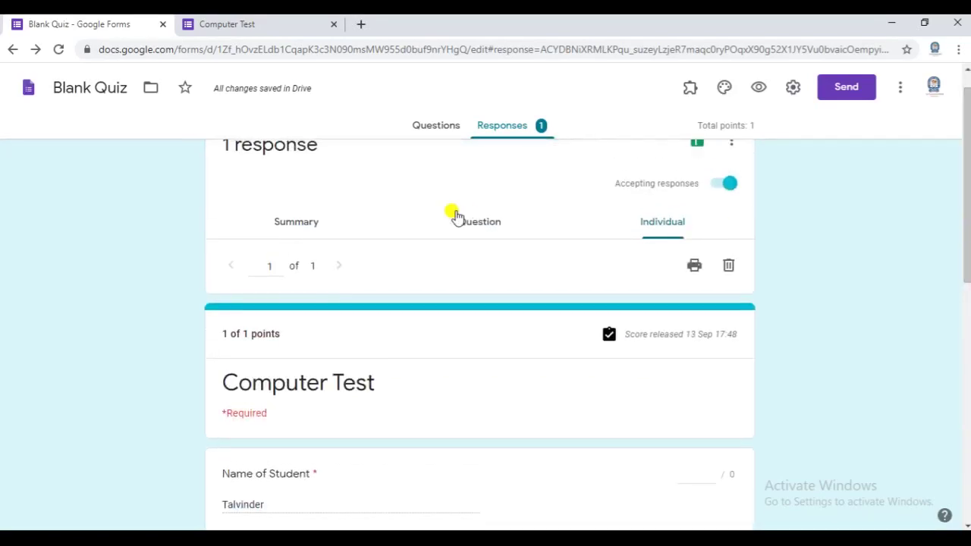
click(448, 129)
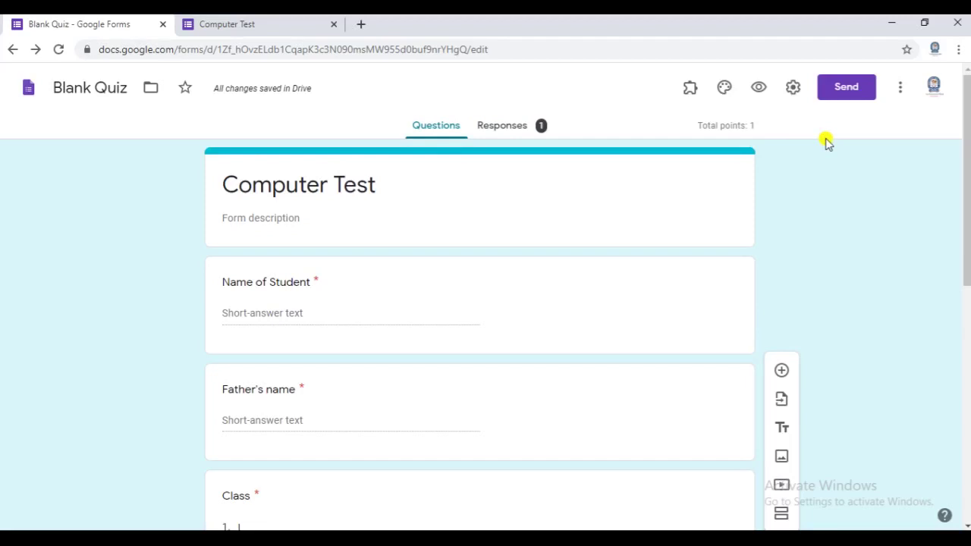
- Search the add-ons marketplace for Form Presenter+Timer, check its listing and close the marketplace
click(901, 89)
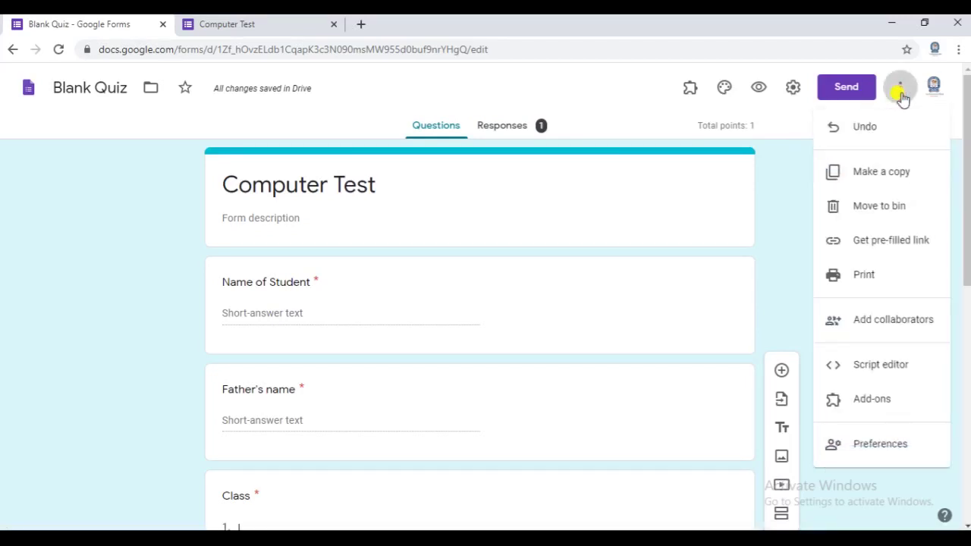
click(885, 402)
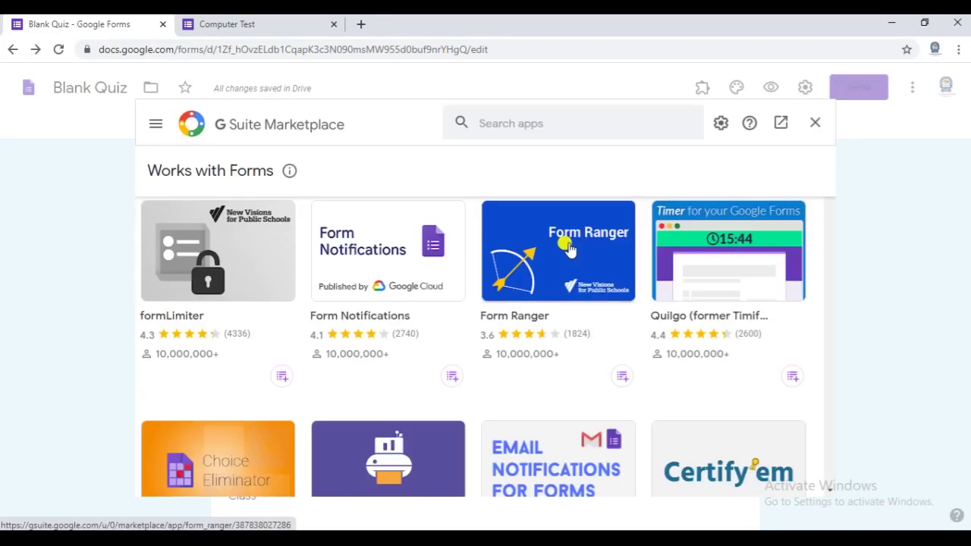
click(497, 126)
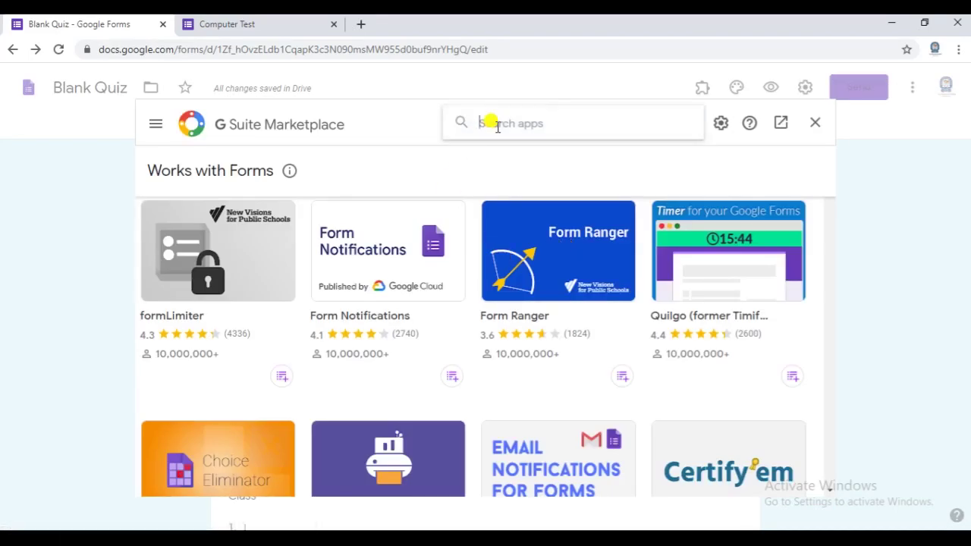
text(F)
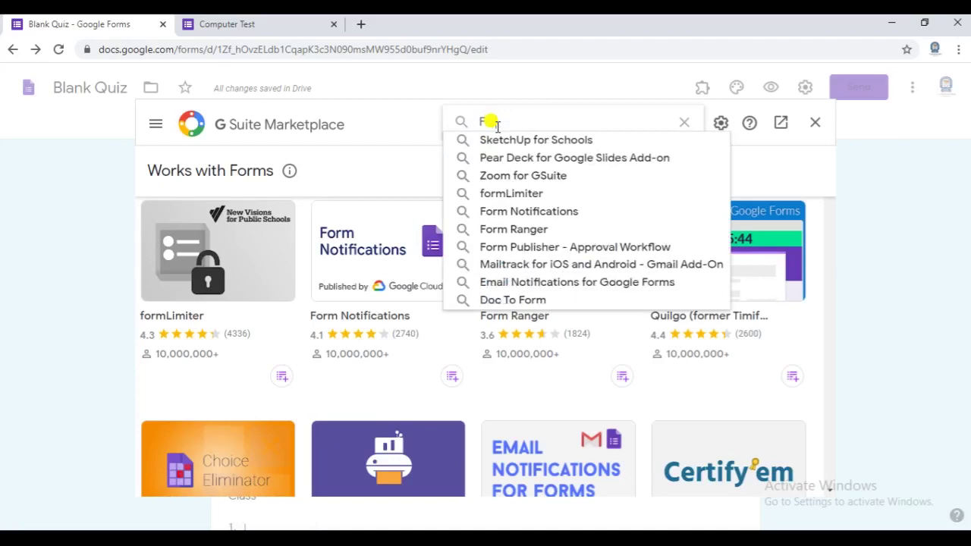
text(orm )
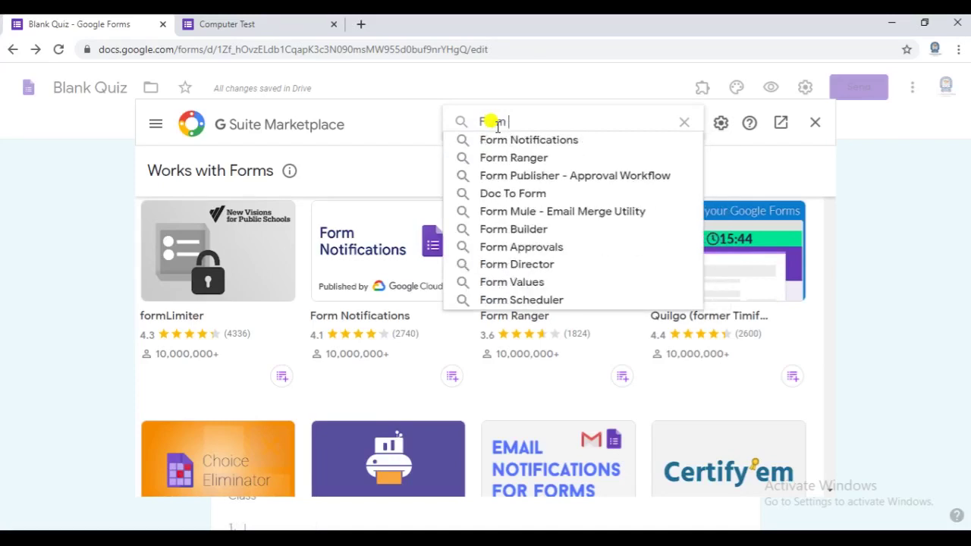
text(pre)
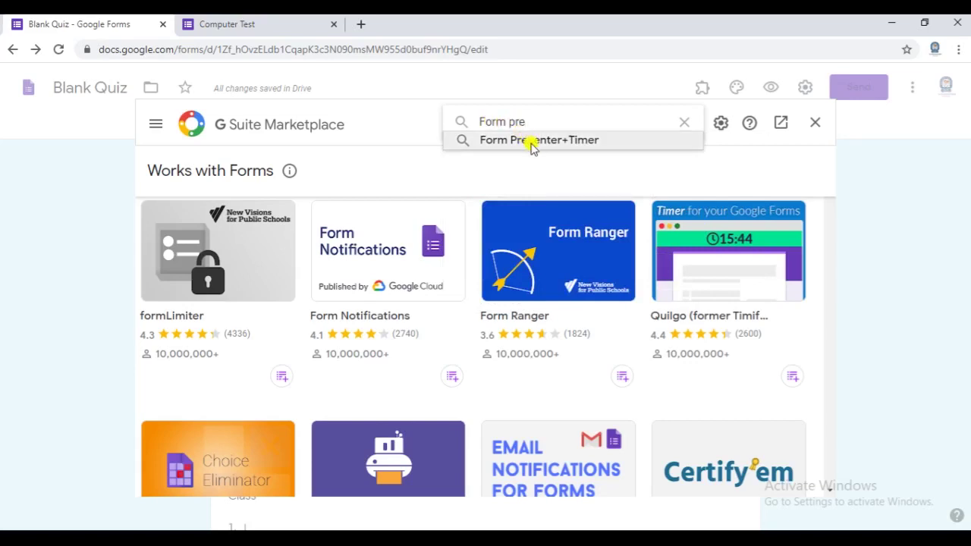
click(567, 141)
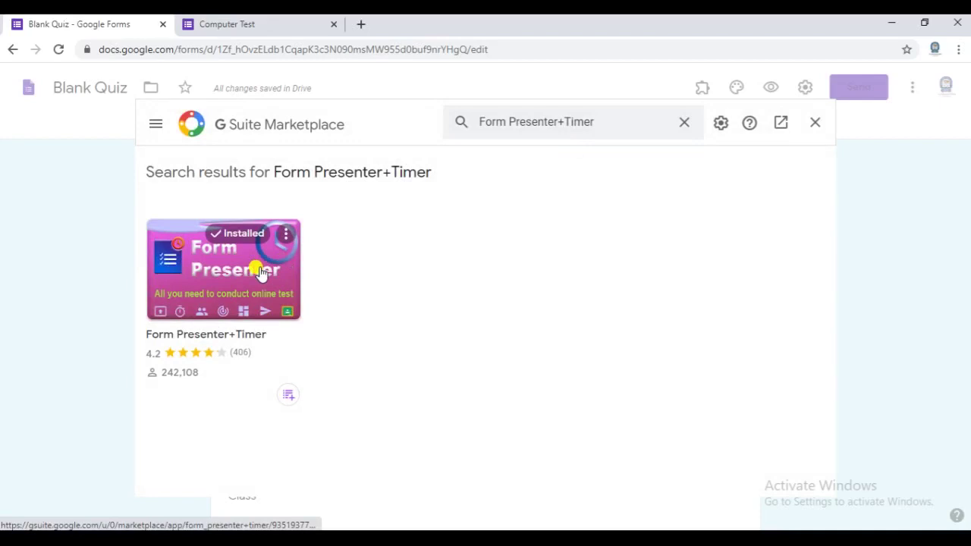
click(813, 125)
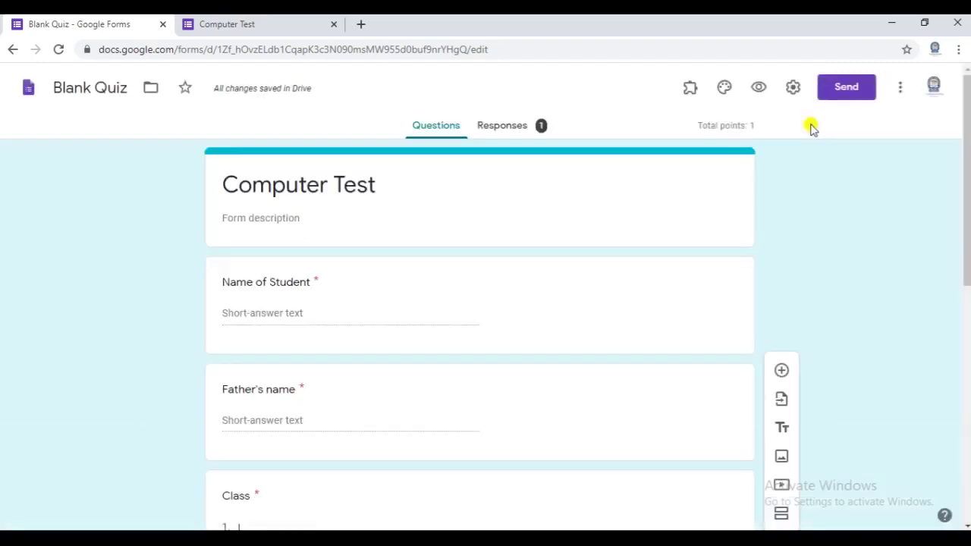
- Try to access the setup of the Form Presenter+Timer add-on and close its dialog
click(690, 93)
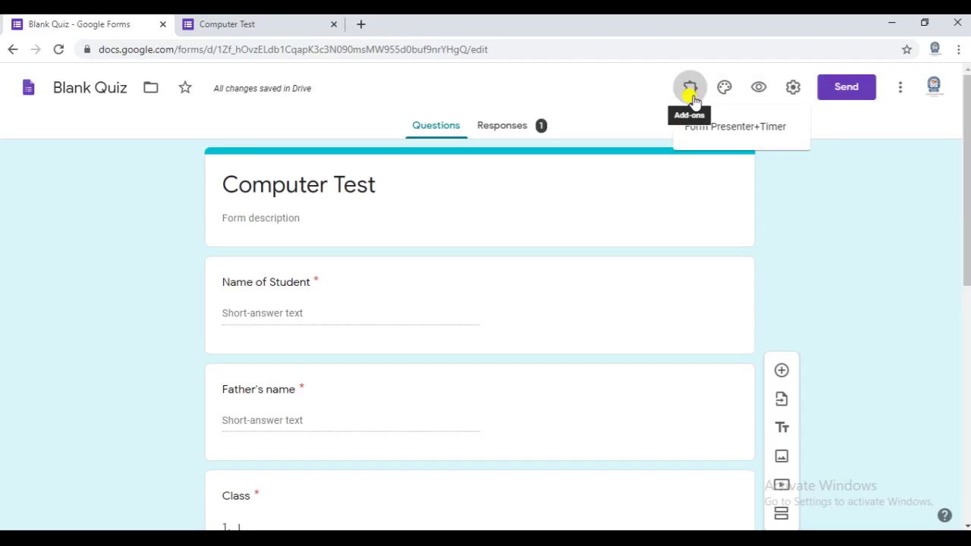
click(723, 134)
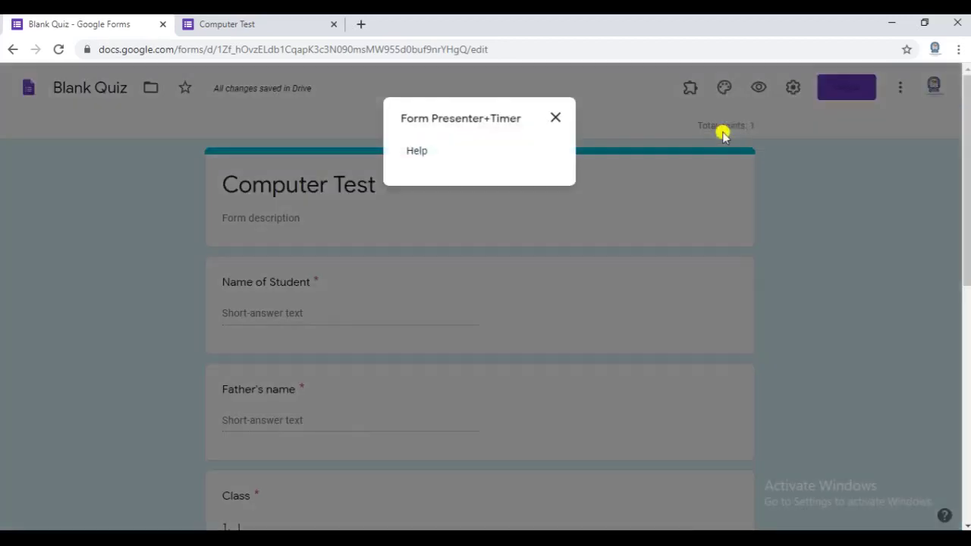
click(557, 120)
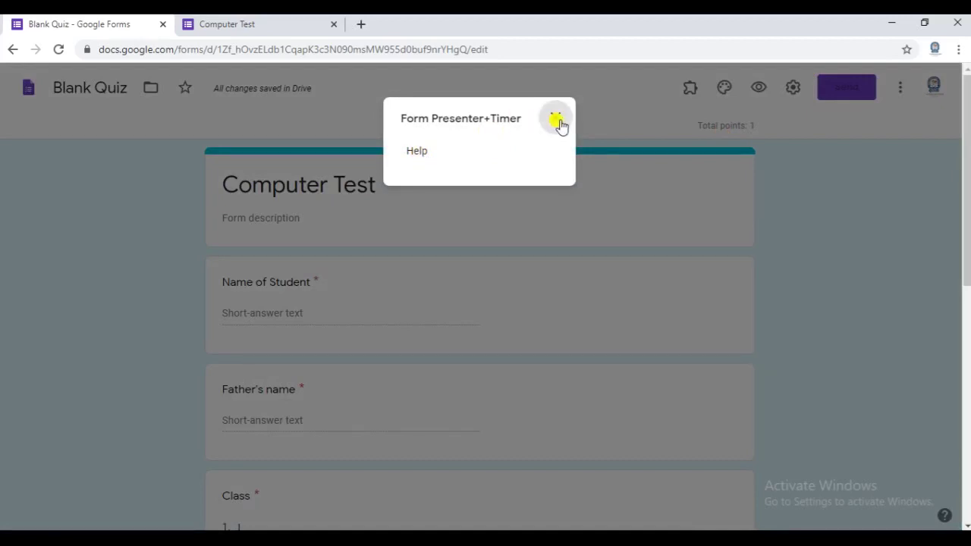
- Restart the browser, search Google for "google forms" and go to the Google Forms home page
click(962, 25)
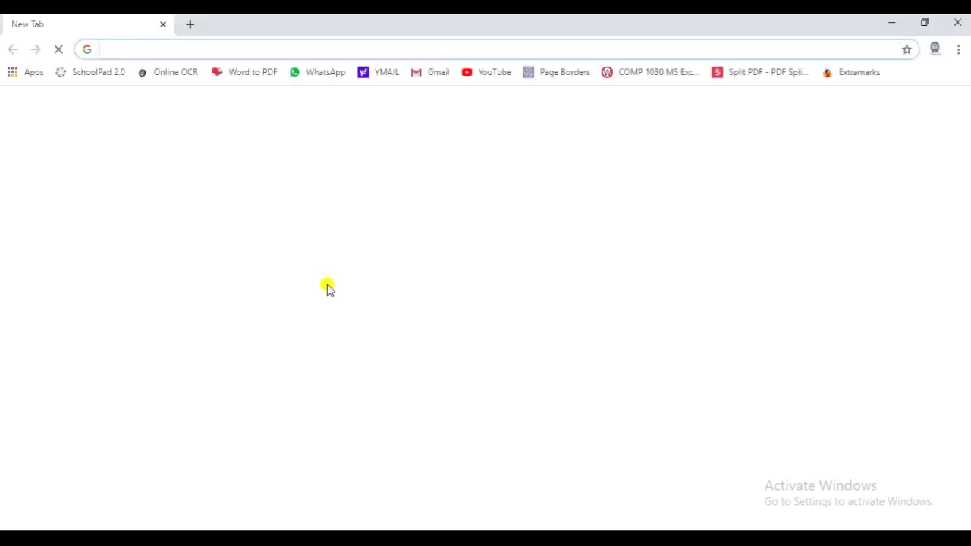
click(344, 313)
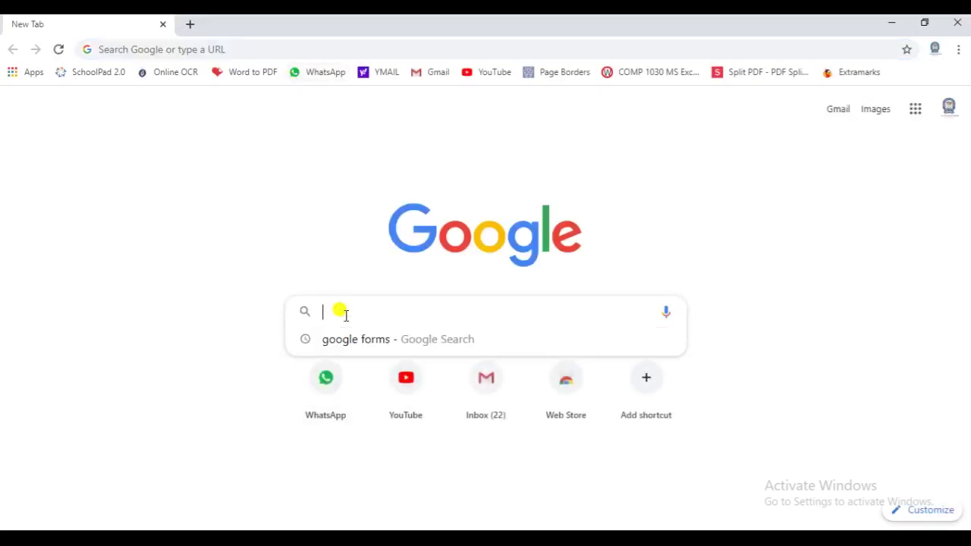
click(375, 342)
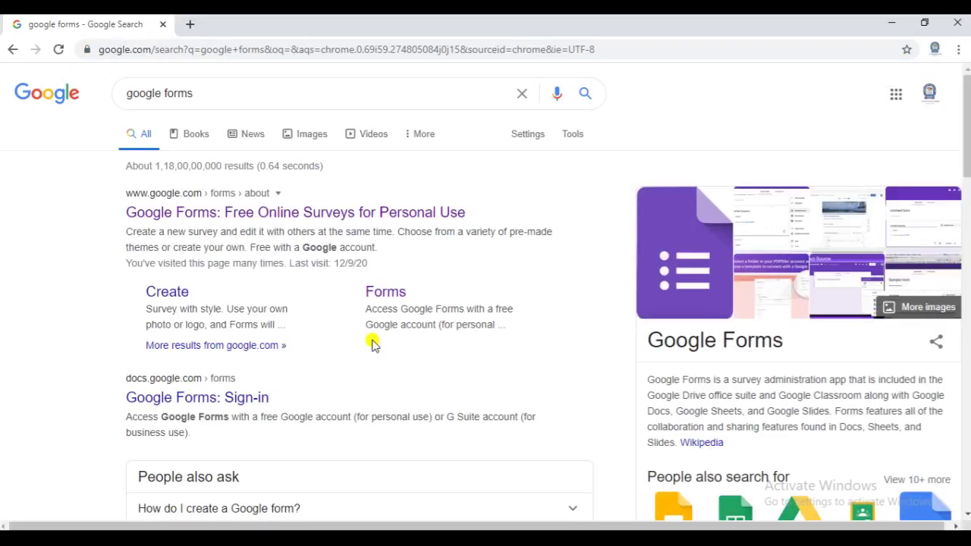
click(243, 216)
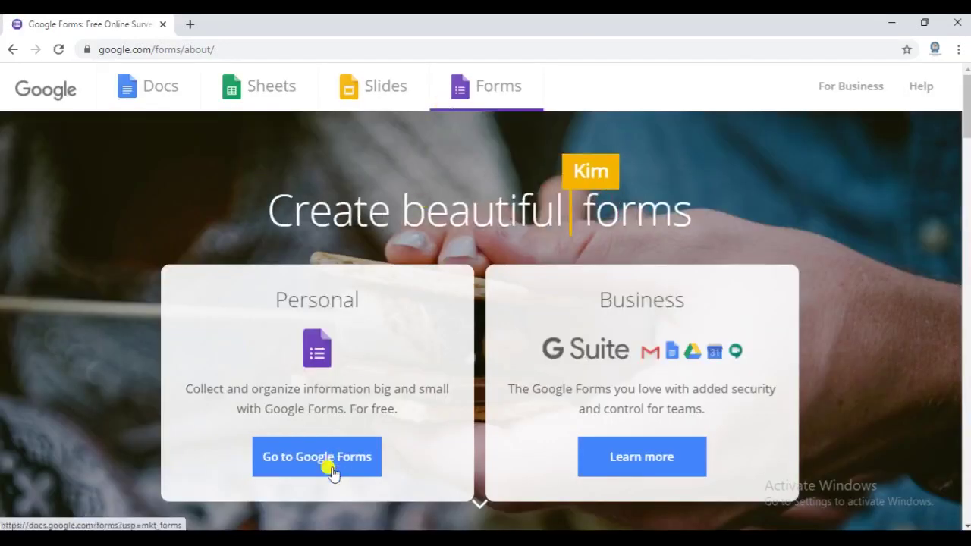
click(299, 465)
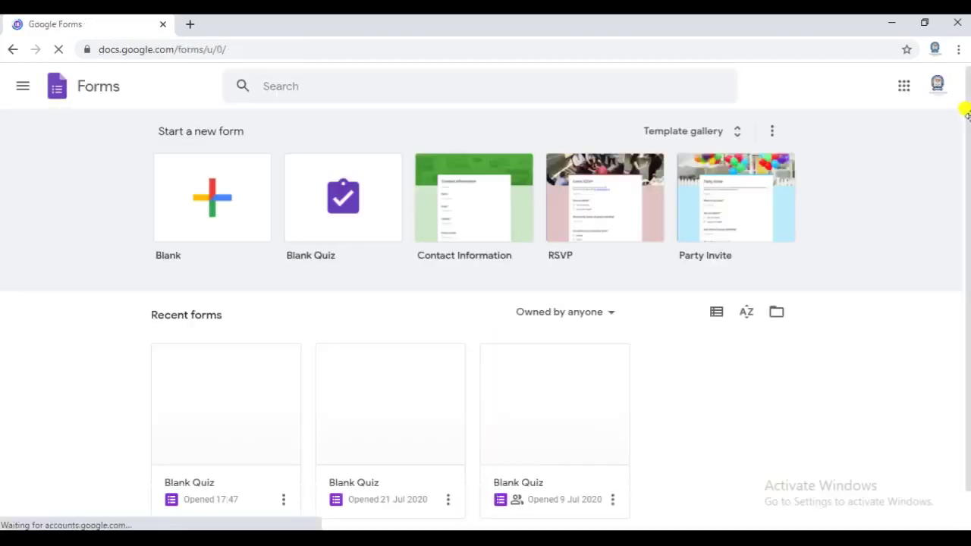
- Rename the most recently opened Blank Quiz form as "Computer Test"
drag(964, 124, 964, 169)
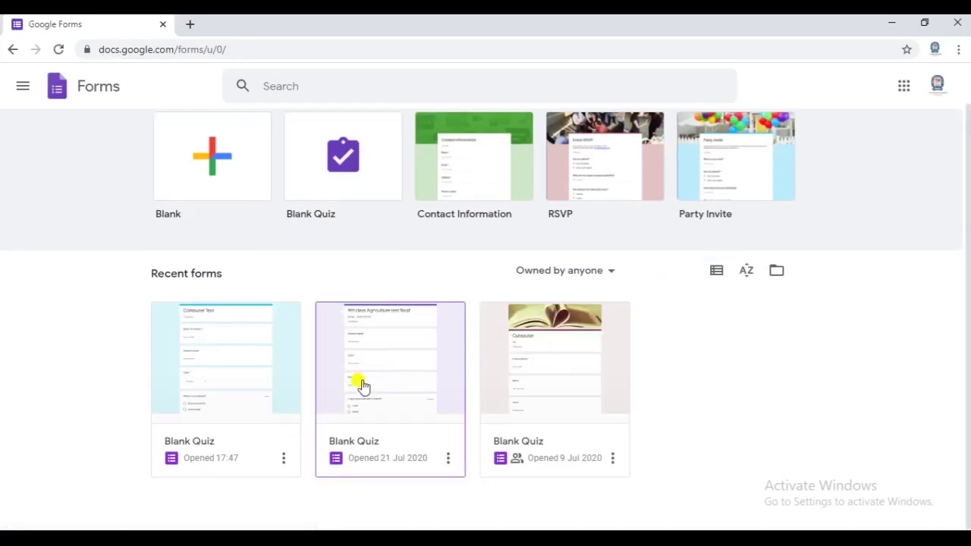
click(283, 460)
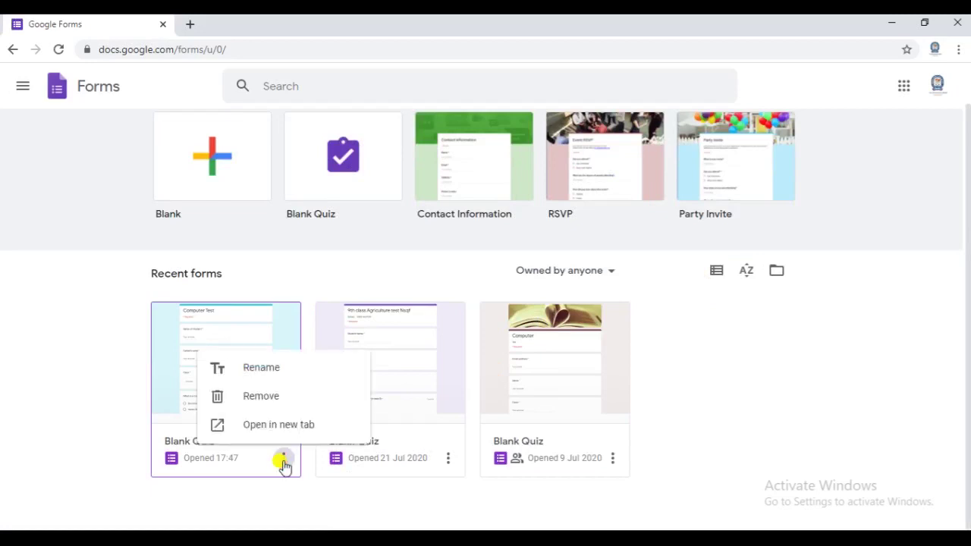
click(257, 369)
text(Computer Test)
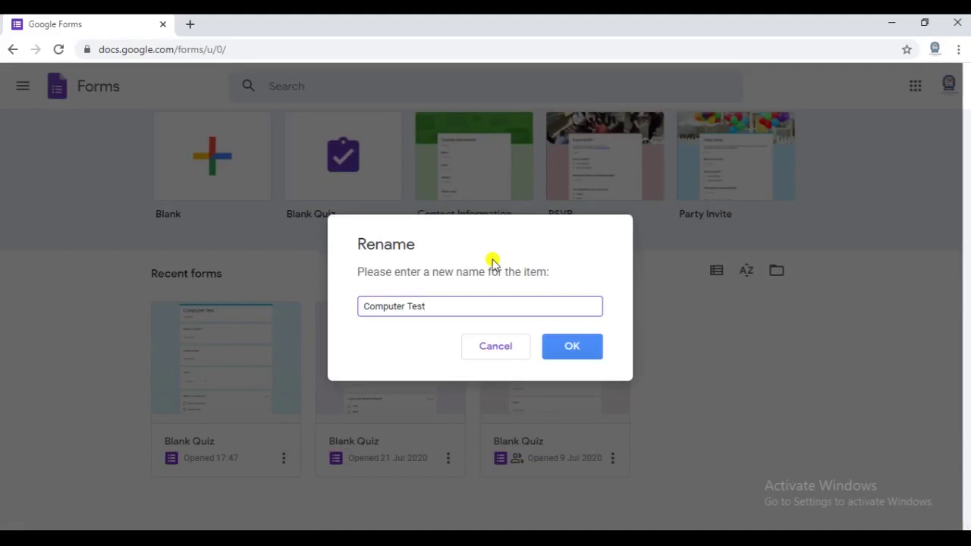
click(575, 349)
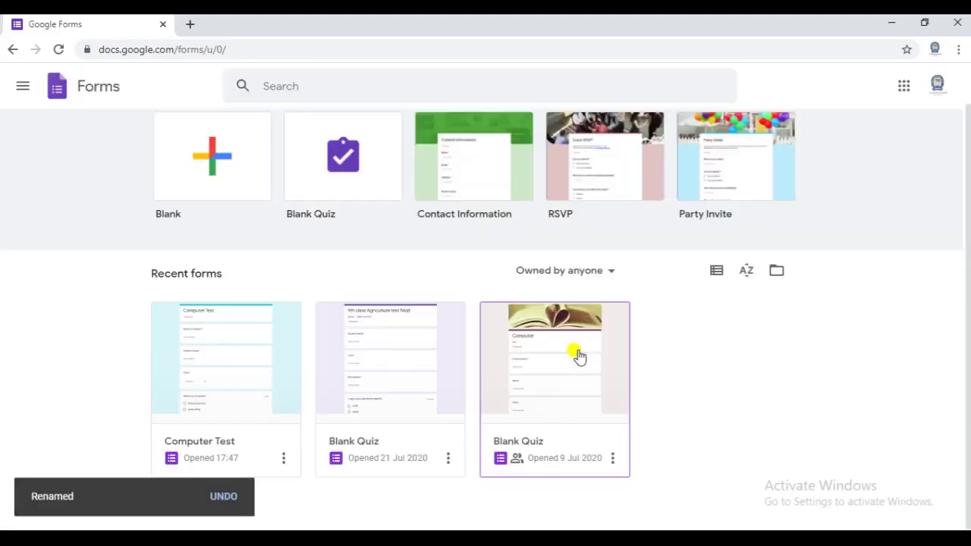
- Open the Computer Test form for editing and launch the setup of the Form Presenter+Timer add-on
click(246, 408)
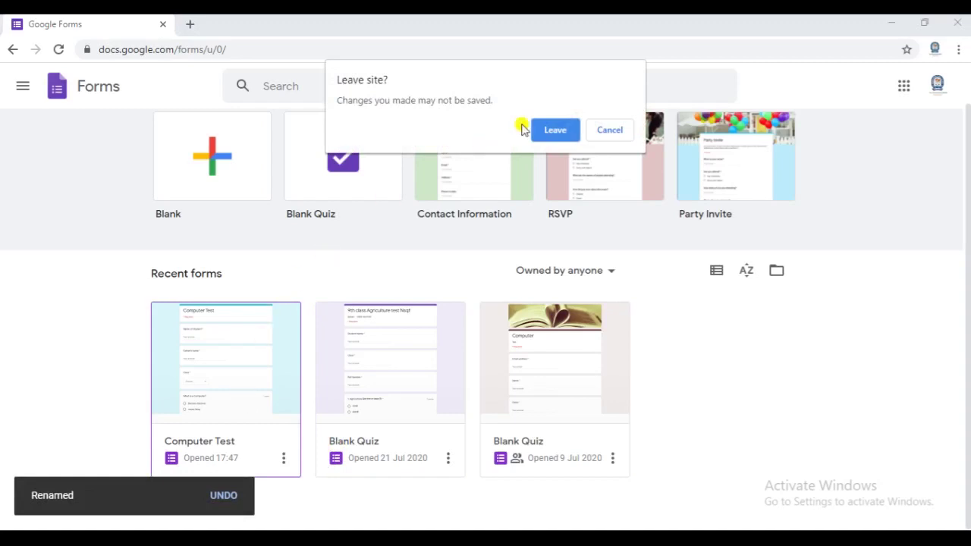
click(555, 131)
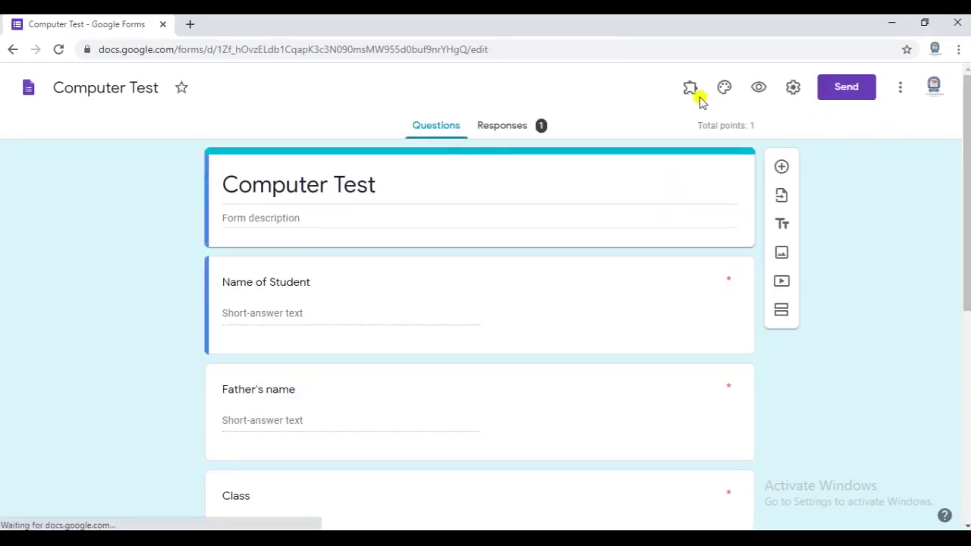
click(691, 89)
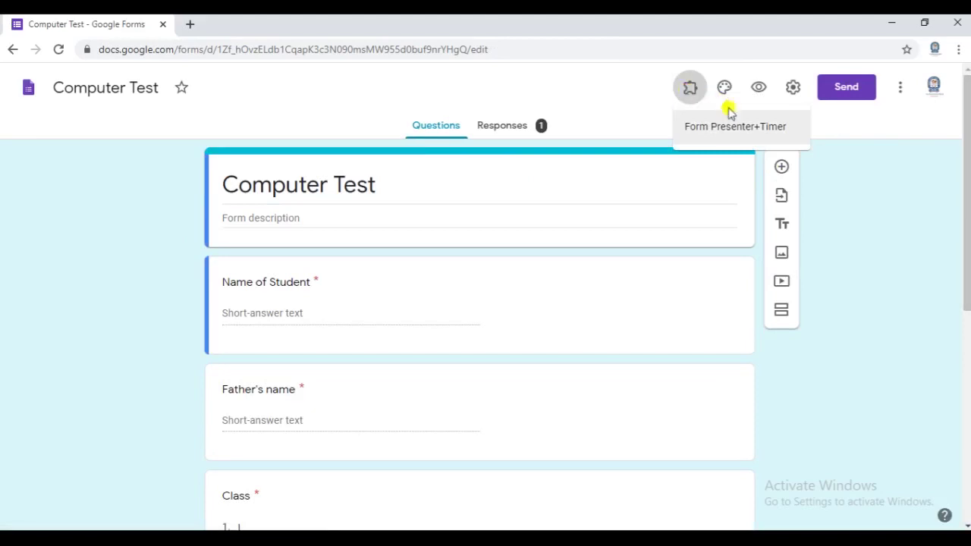
click(726, 126)
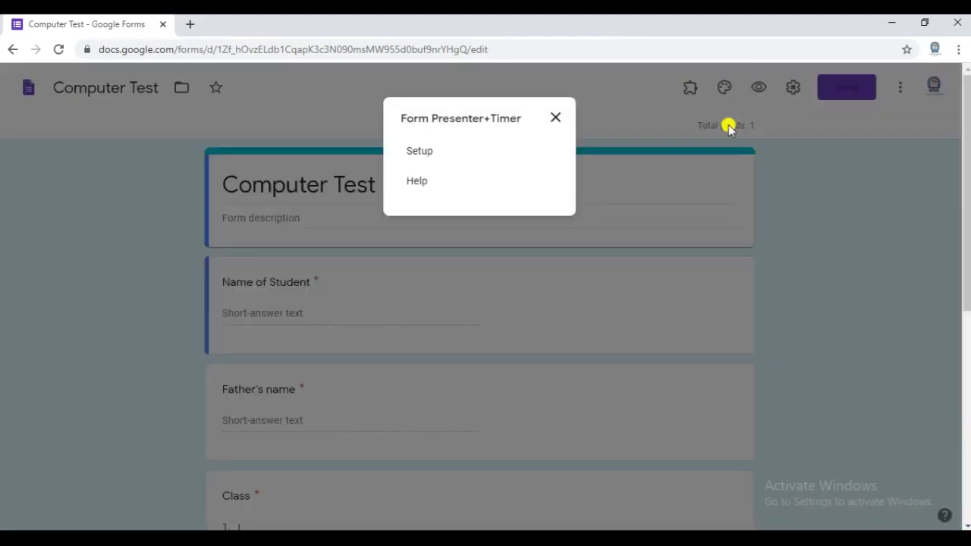
click(420, 154)
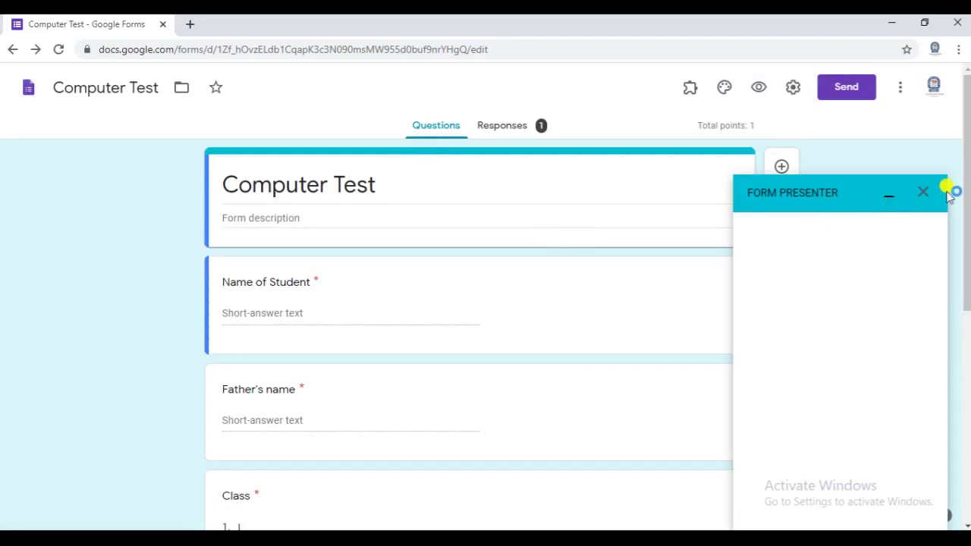
- Replace the form image in Form Presenter with the school logo from the Pictures folder
mouse_move(968, 182)
mouse_down()
mouse_move(969, 224)
mouse_move(966, 165)
mouse_up()
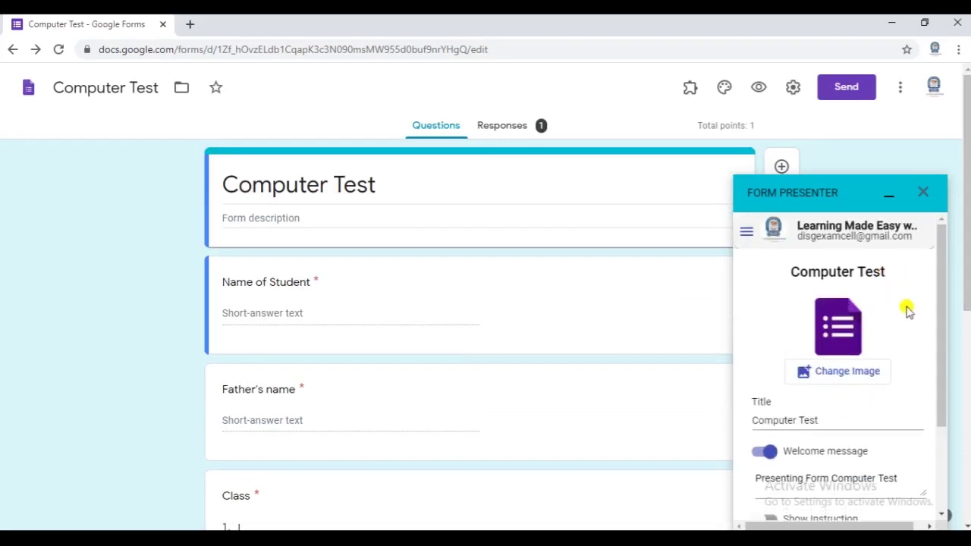
click(850, 377)
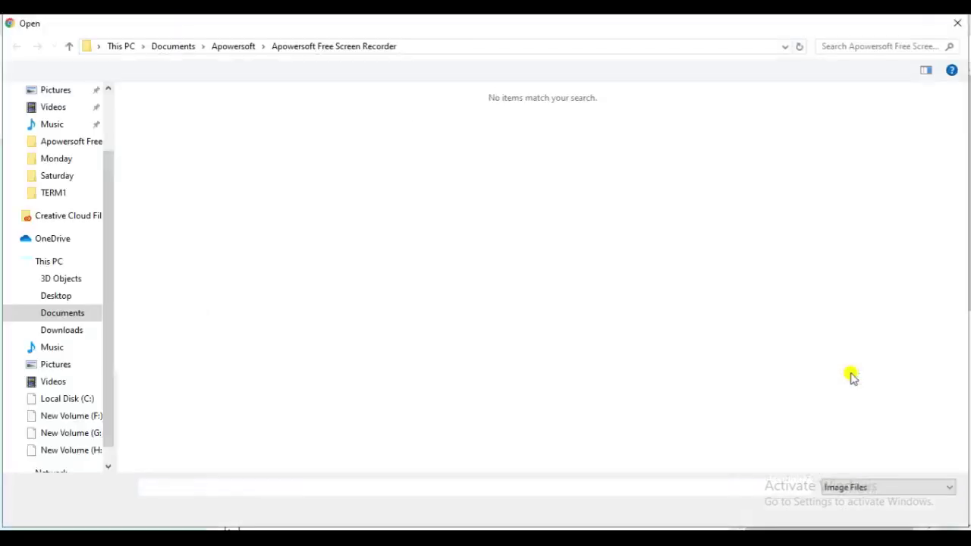
click(66, 94)
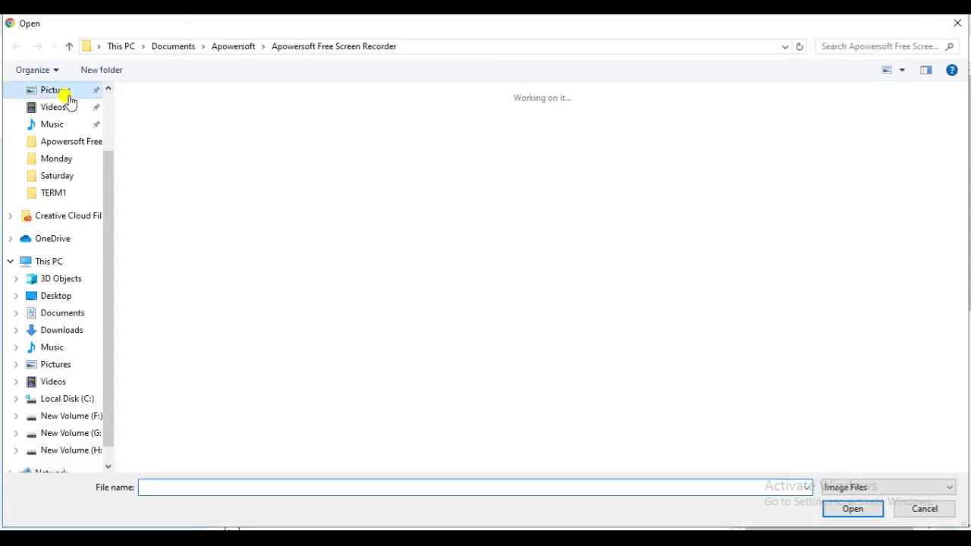
double_click(384, 129)
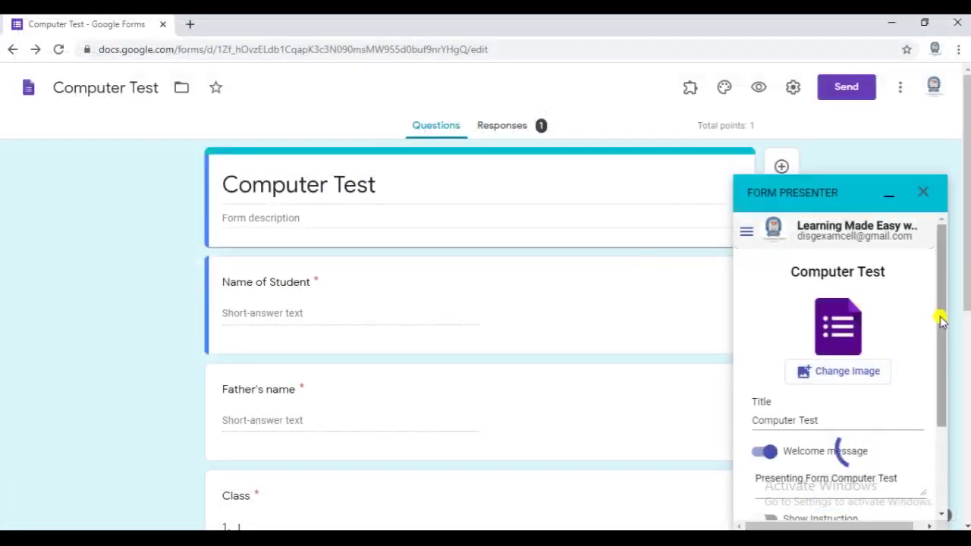
drag(941, 321, 944, 355)
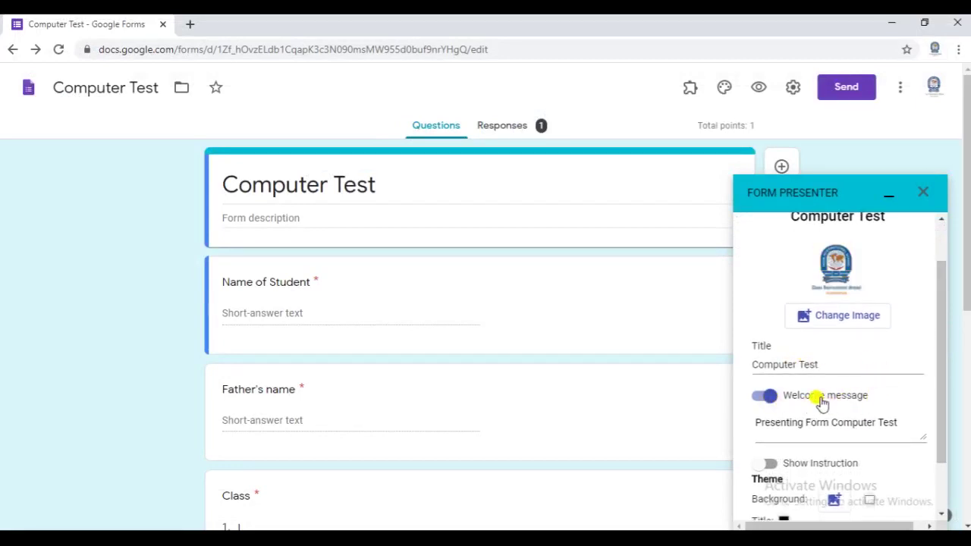
drag(941, 364, 946, 394)
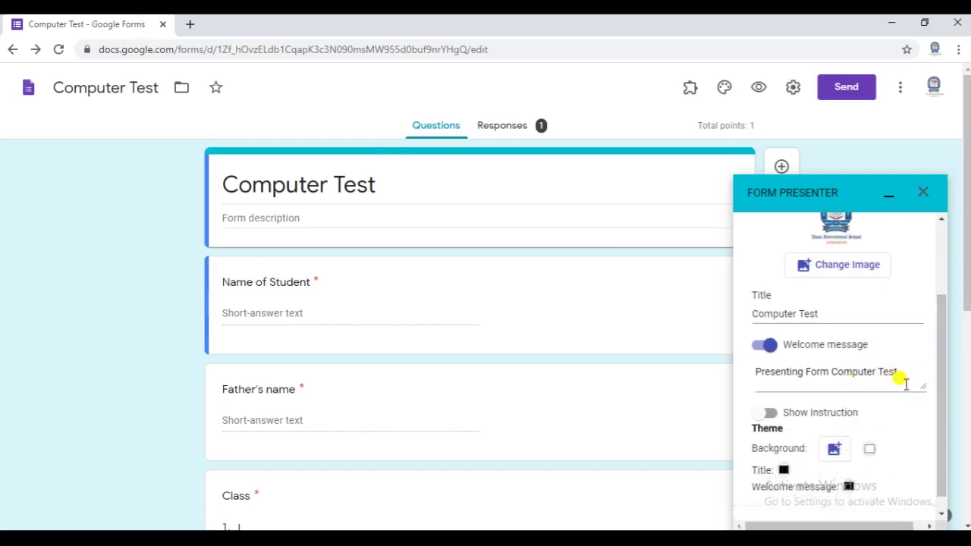
- Replace the welcome message in Form Presenter with "Computer Test Google Form"
click(762, 371)
drag(795, 365, 881, 367)
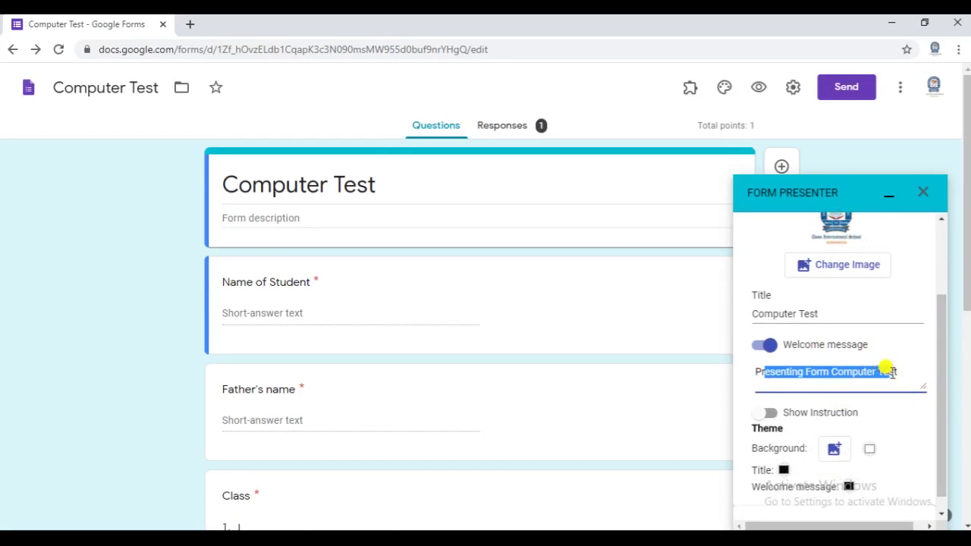
click(825, 369)
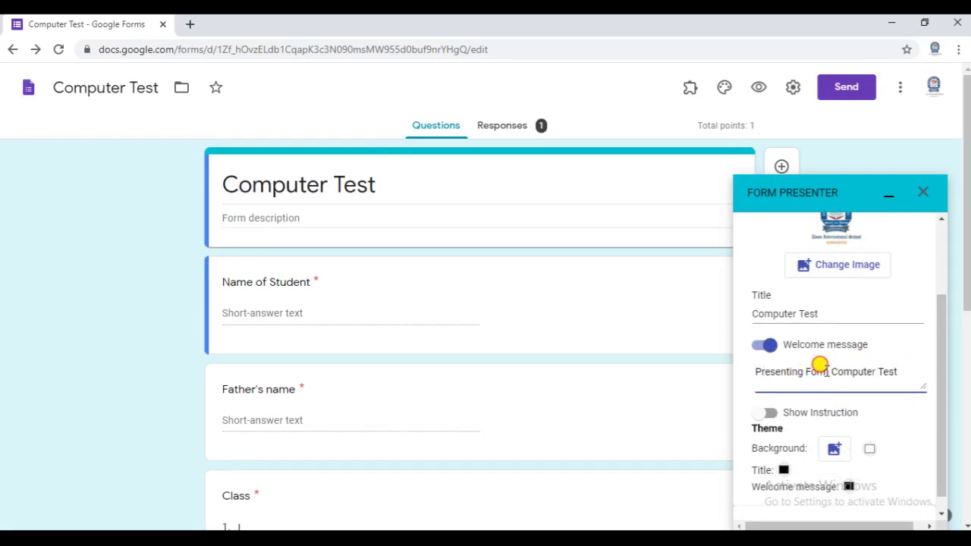
drag(823, 370, 752, 376)
key(BackSpace)
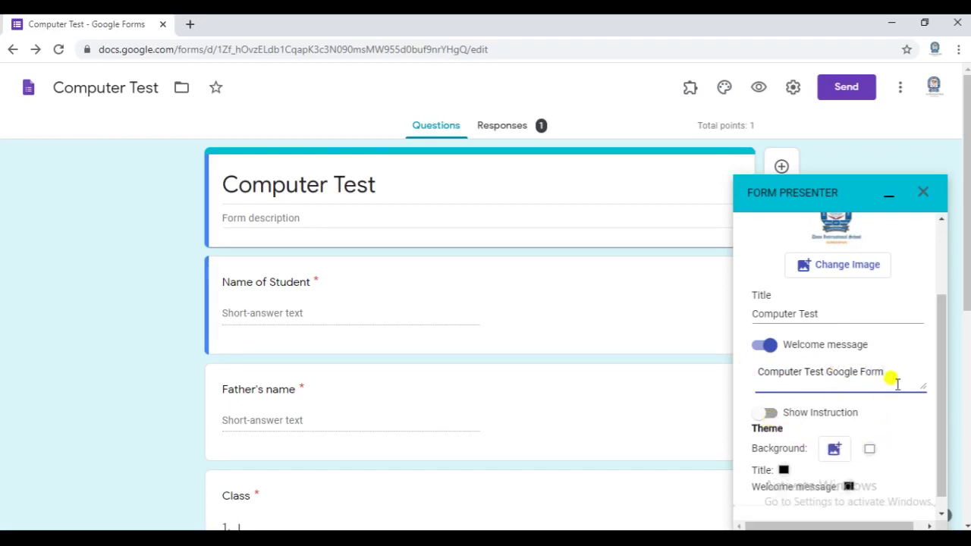
- In Form Presenter's Time Control, enable the form for a specific time only and open the time zone choices
drag(943, 379, 944, 408)
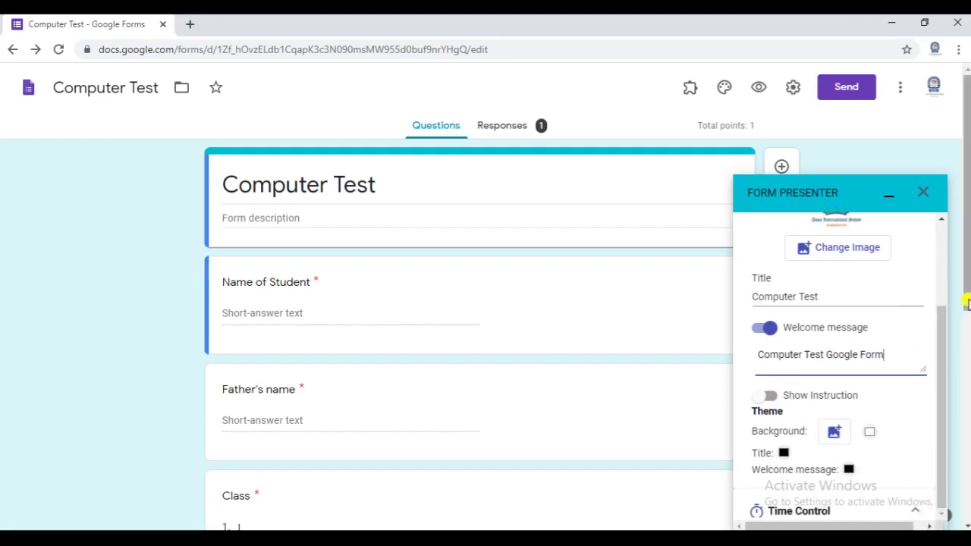
scroll(961, 326, down, 2)
click(919, 515)
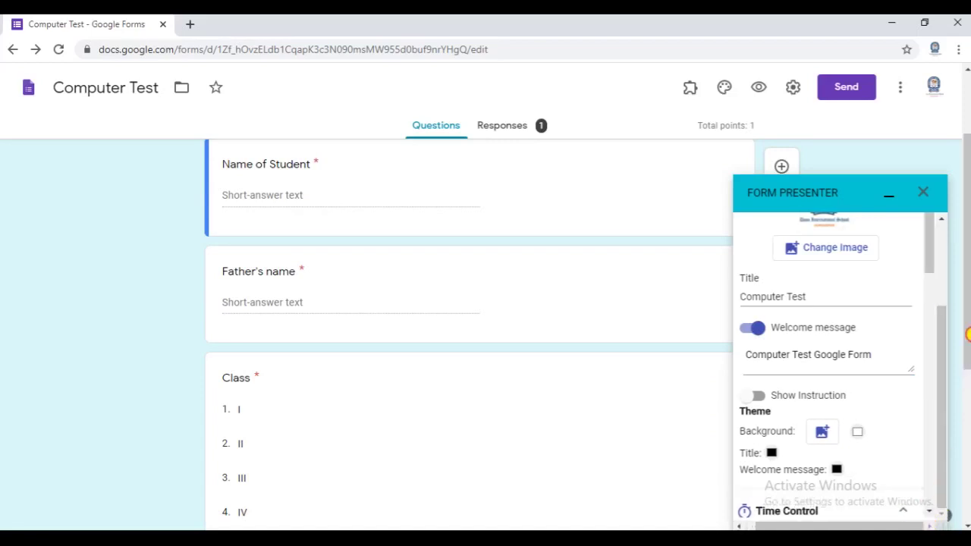
drag(933, 256, 932, 372)
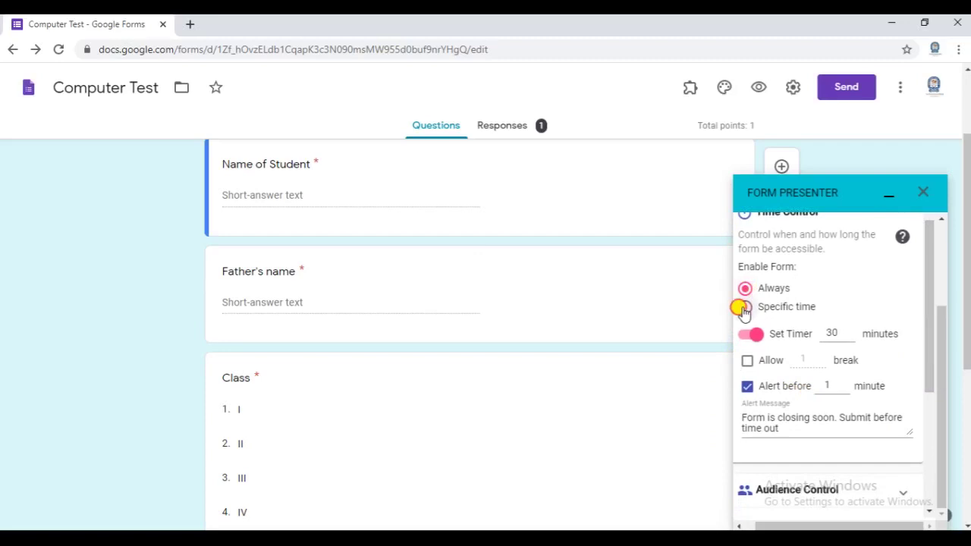
click(744, 308)
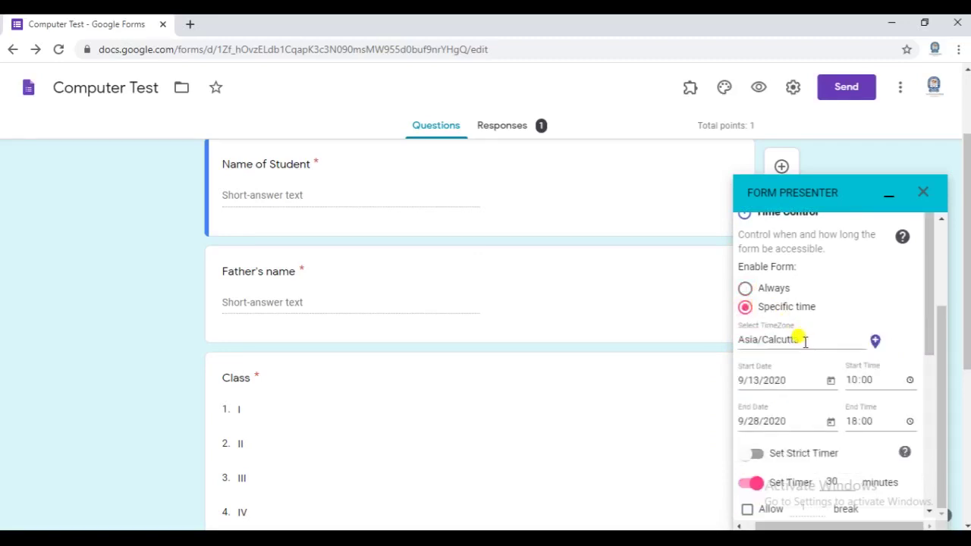
click(844, 340)
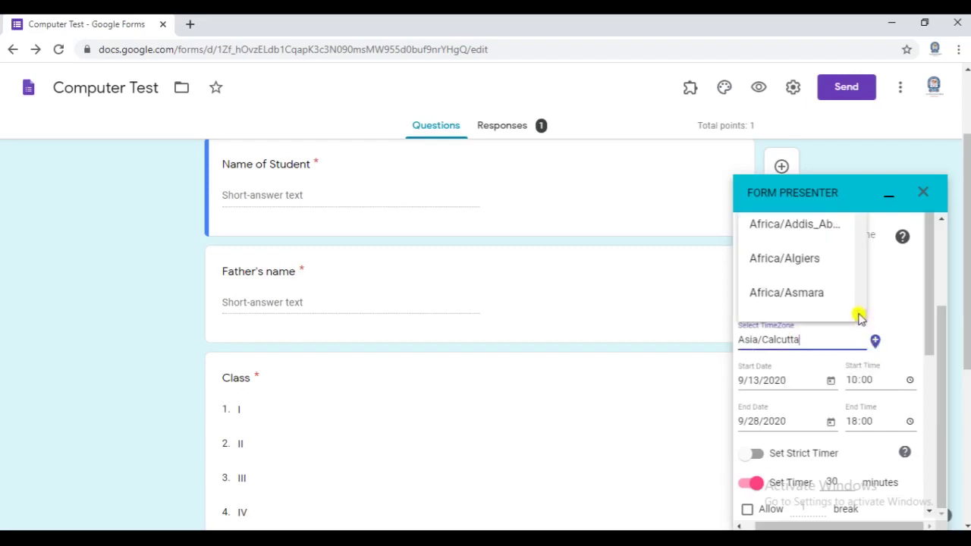
- Set the availability start date to 9/14/2020 and the end to 9/14/2020 at 10:40
click(751, 381)
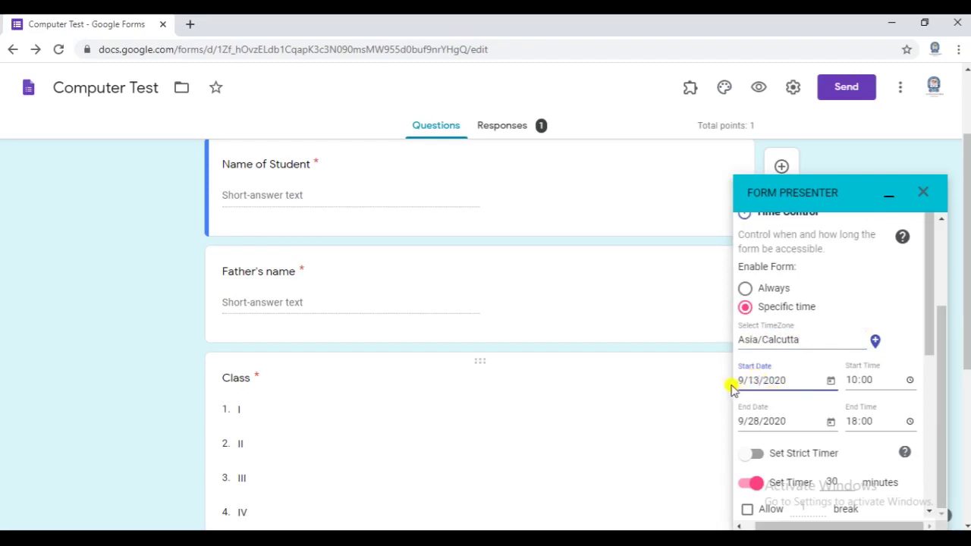
click(857, 380)
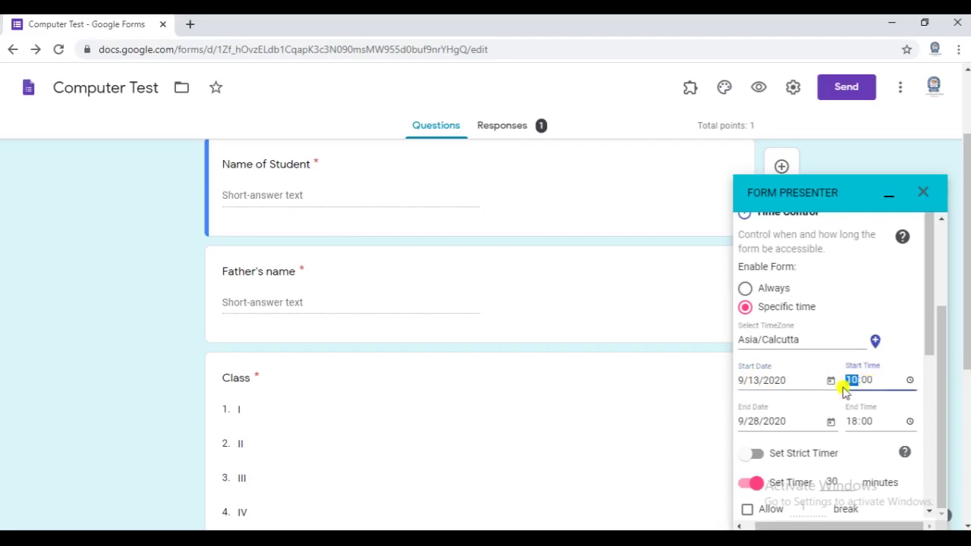
click(761, 384)
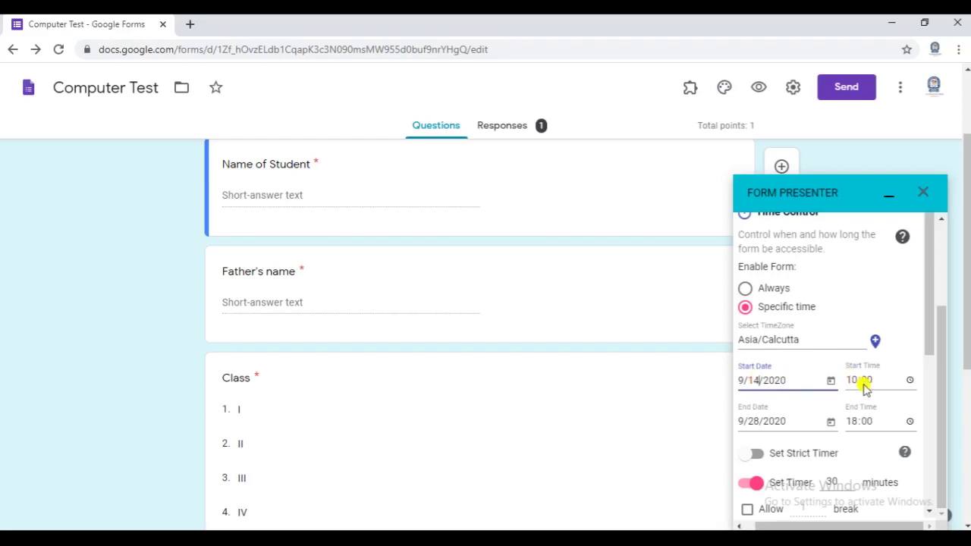
click(761, 422)
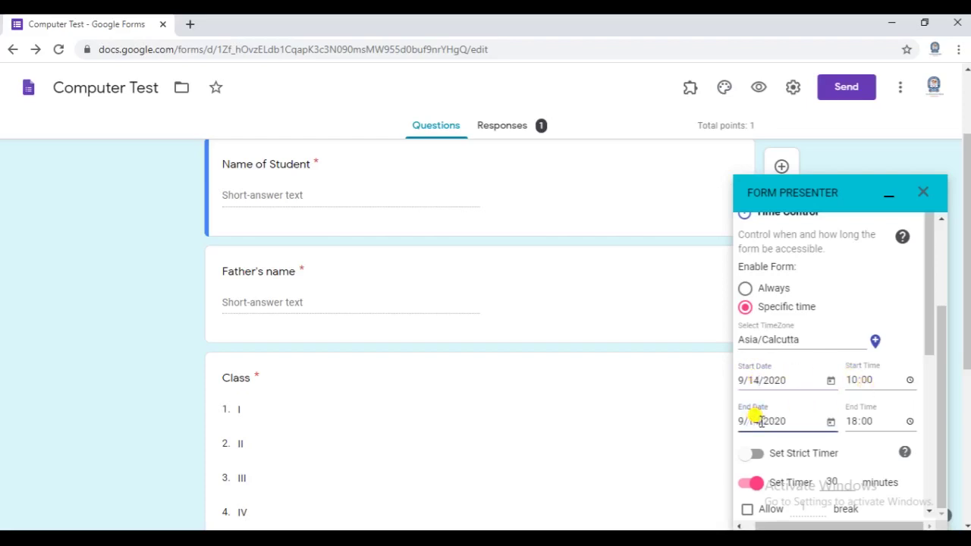
click(856, 427)
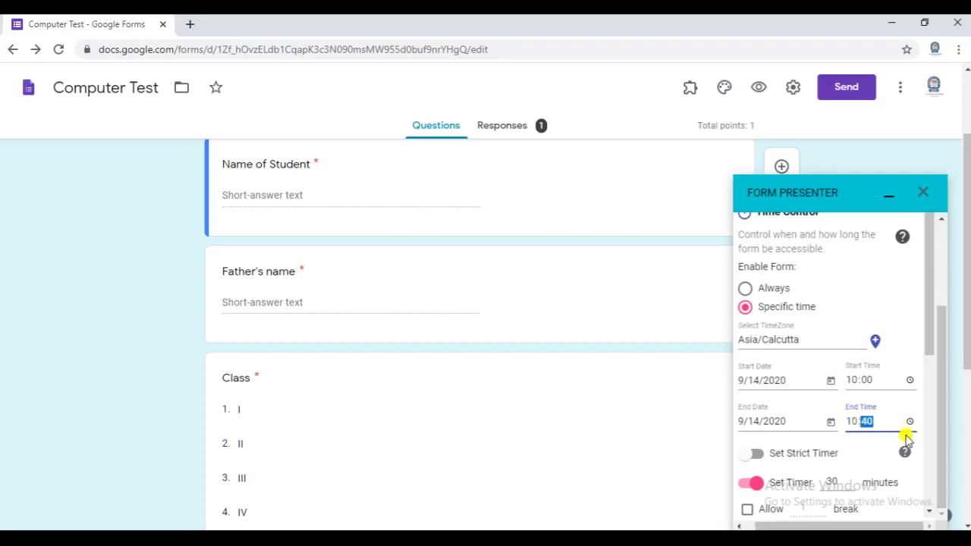
- Turn on the strict timer and set the closing alert to 2 minutes before the end
click(759, 456)
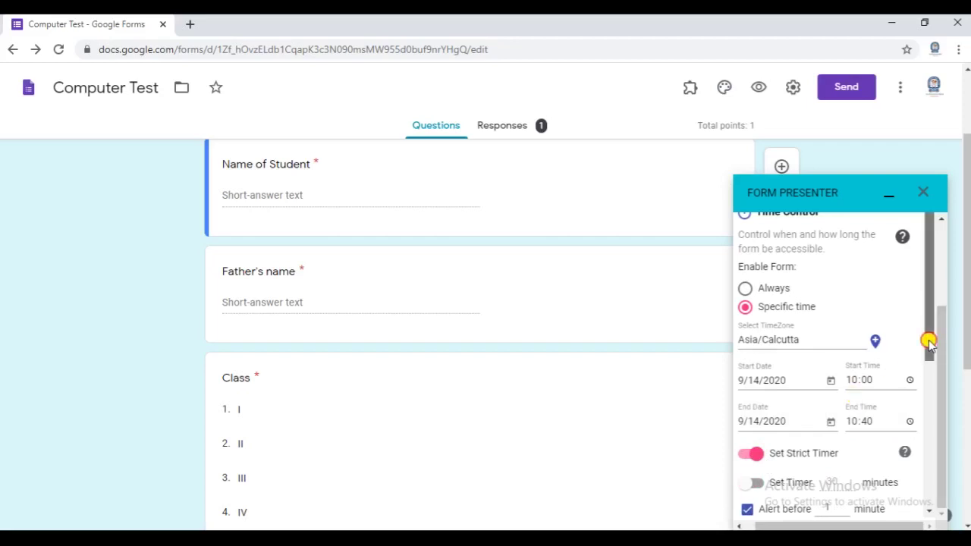
drag(928, 341, 936, 393)
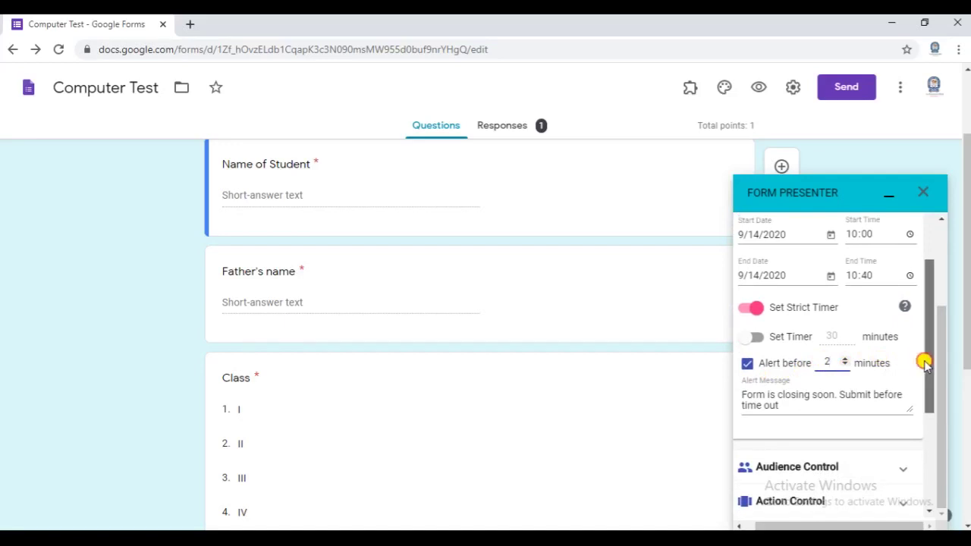
- Review the options offered under Audience Control and Action Control, collapsing each section again
drag(921, 362, 926, 382)
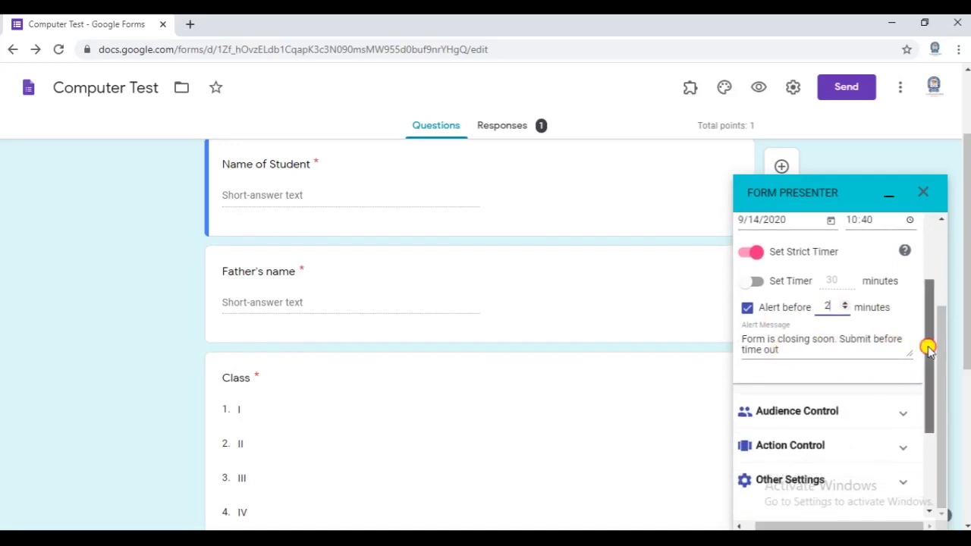
drag(925, 344, 928, 379)
click(879, 330)
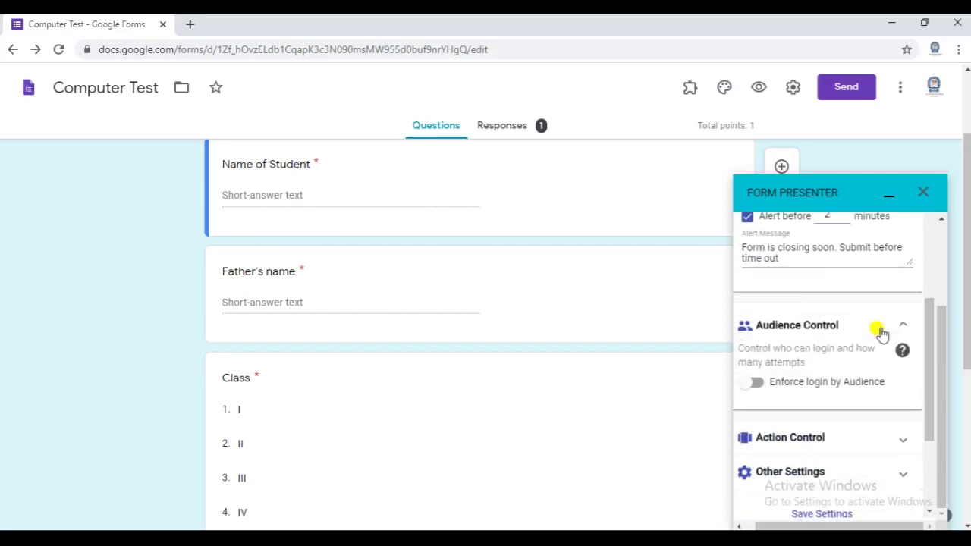
click(902, 327)
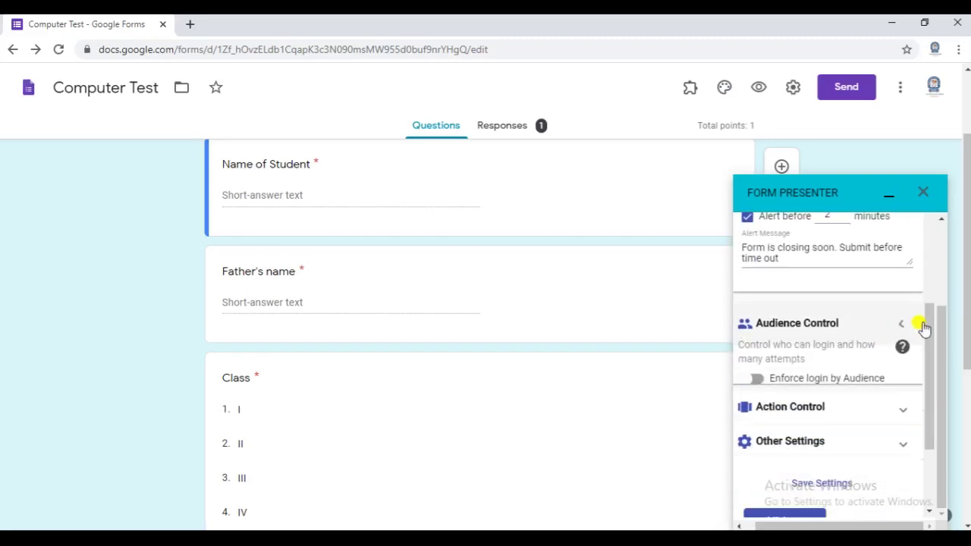
click(903, 360)
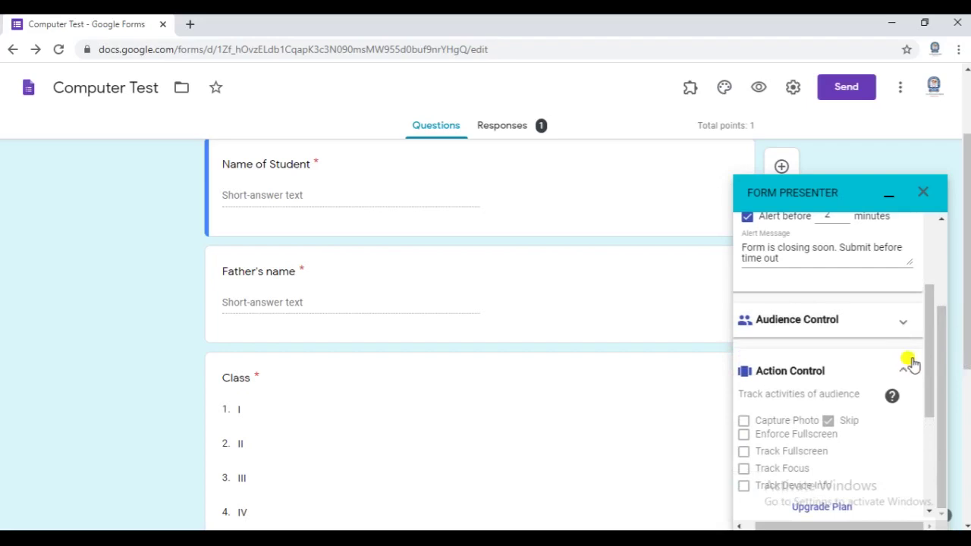
click(902, 370)
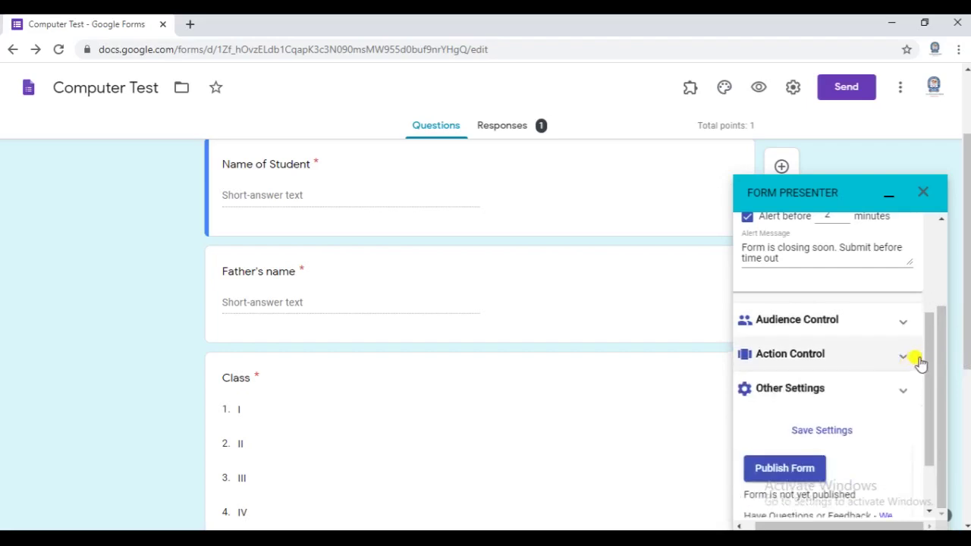
- Publish the Computer Test form through Form Presenter
drag(929, 359, 928, 380)
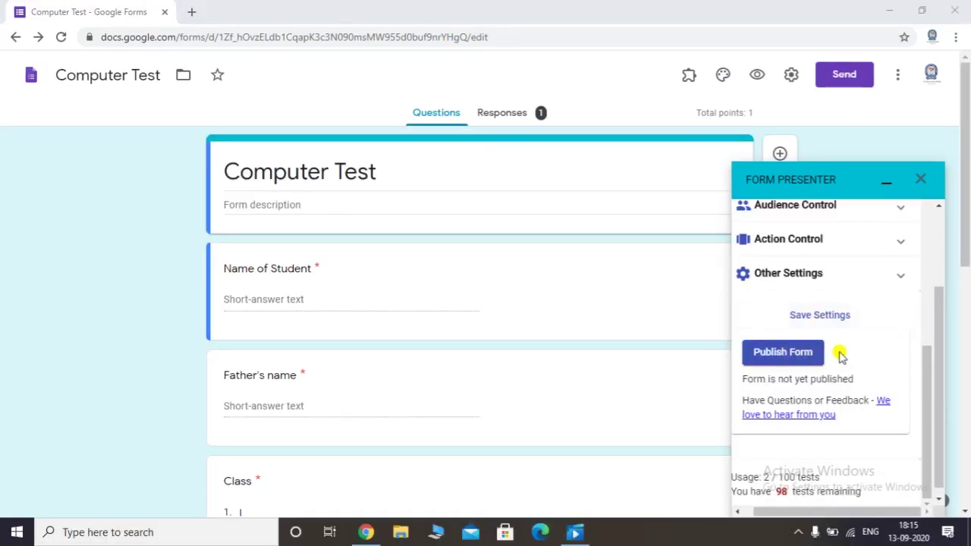
click(806, 355)
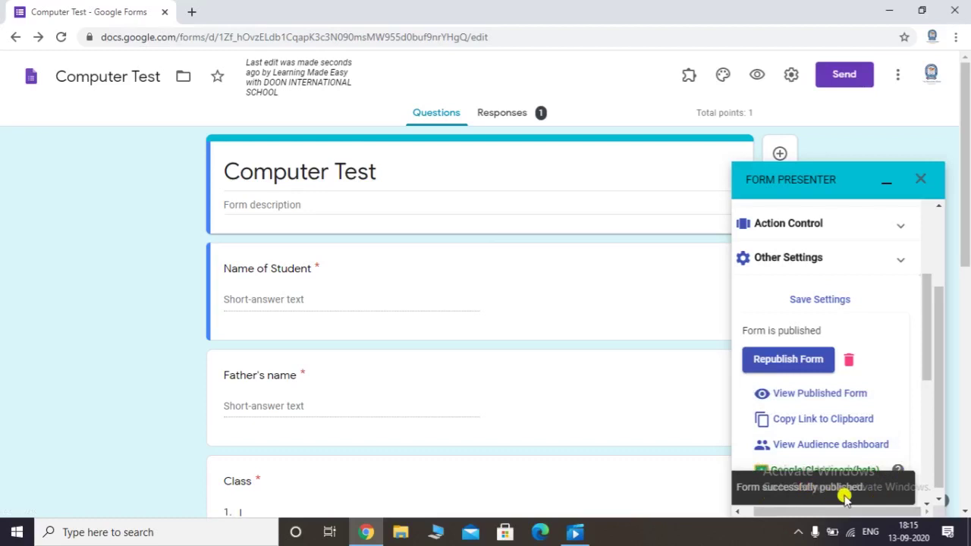
- View the published form in its own tab, close it, and copy the published form's link to the clipboard
click(799, 394)
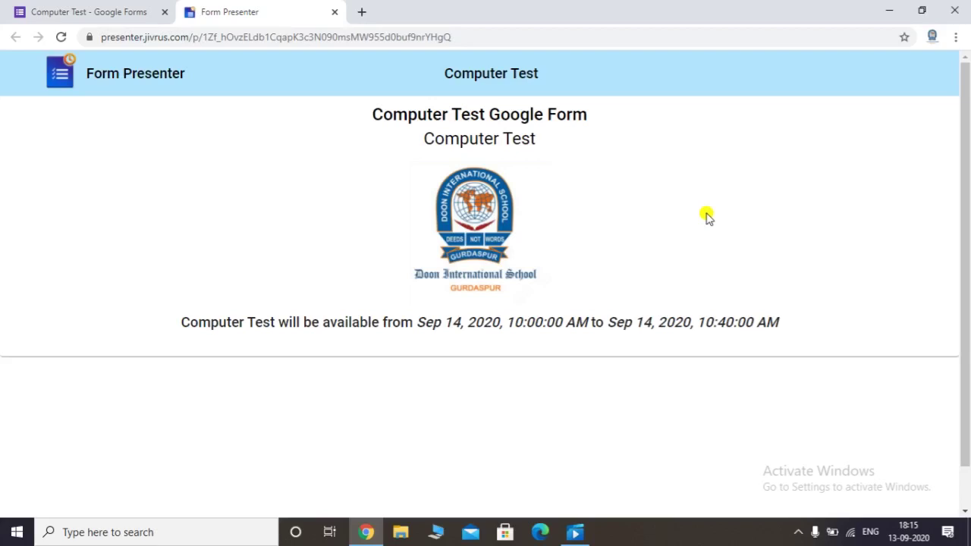
click(335, 12)
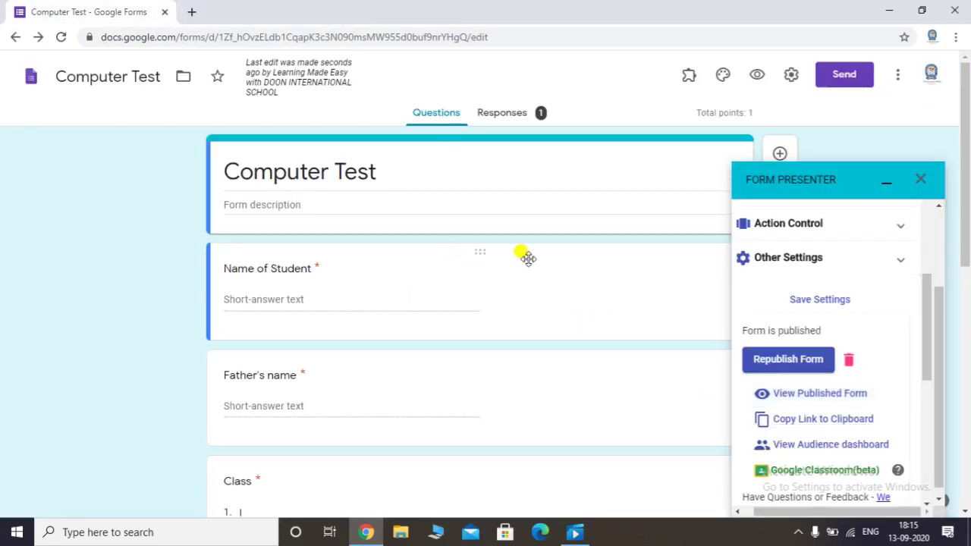
click(830, 421)
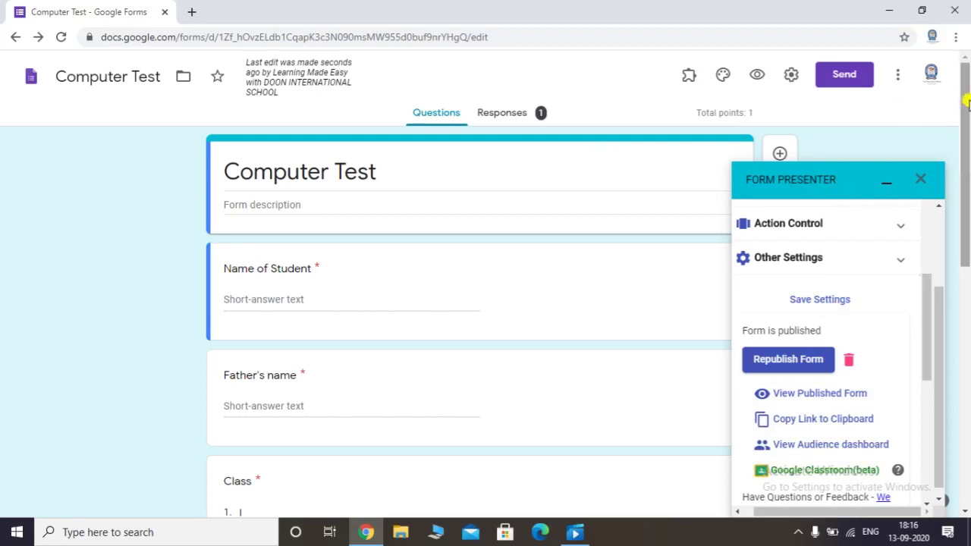
- Close Form Presenter and examine the form's responses in the Summary, Question and Individual views
drag(969, 213, 966, 428)
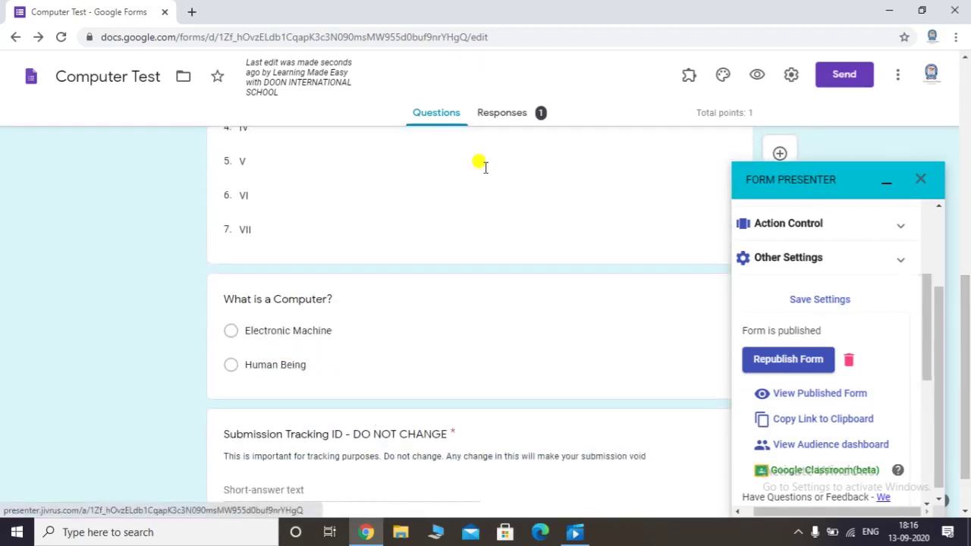
click(505, 116)
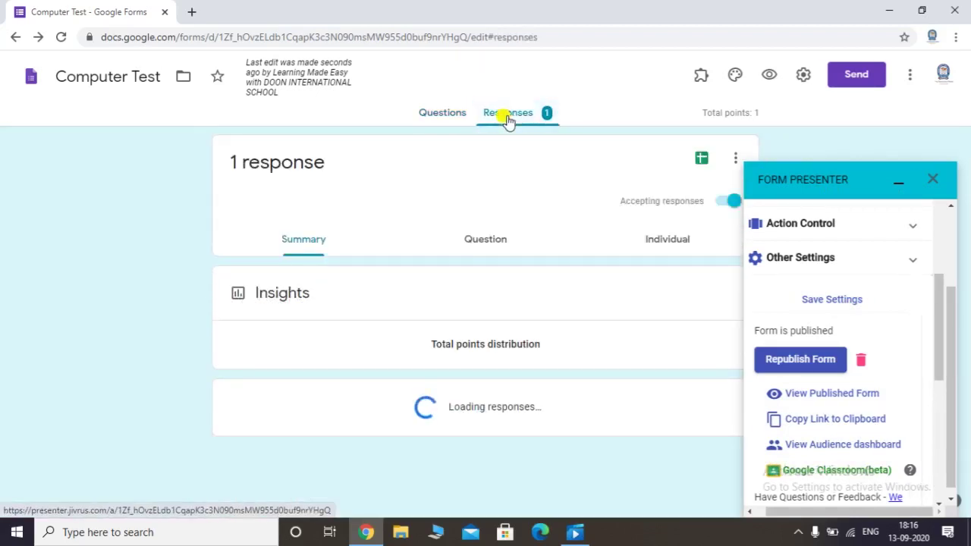
click(922, 179)
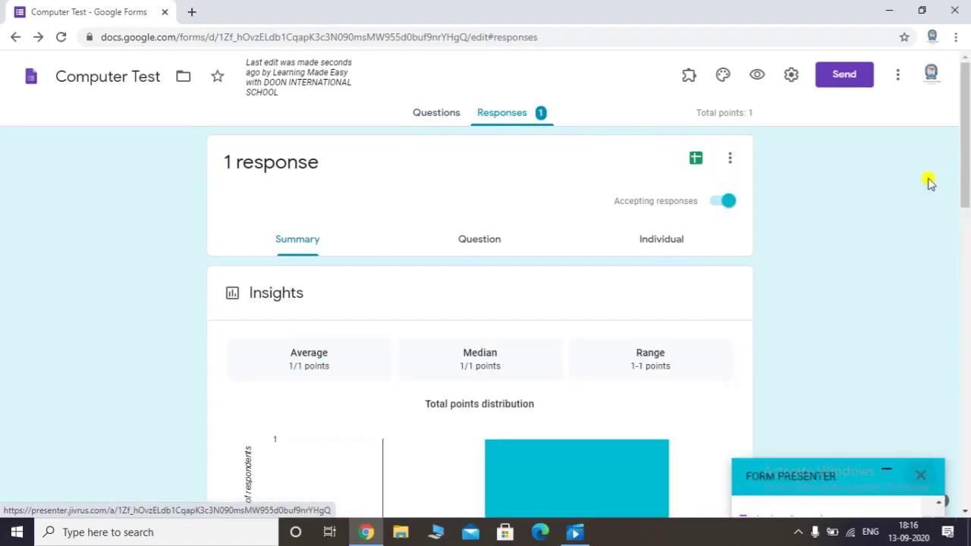
click(494, 242)
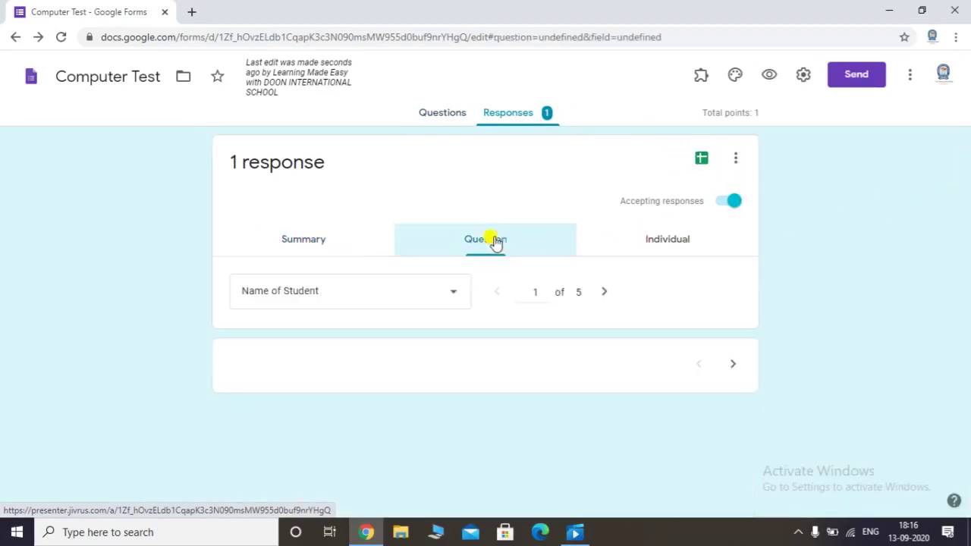
click(661, 244)
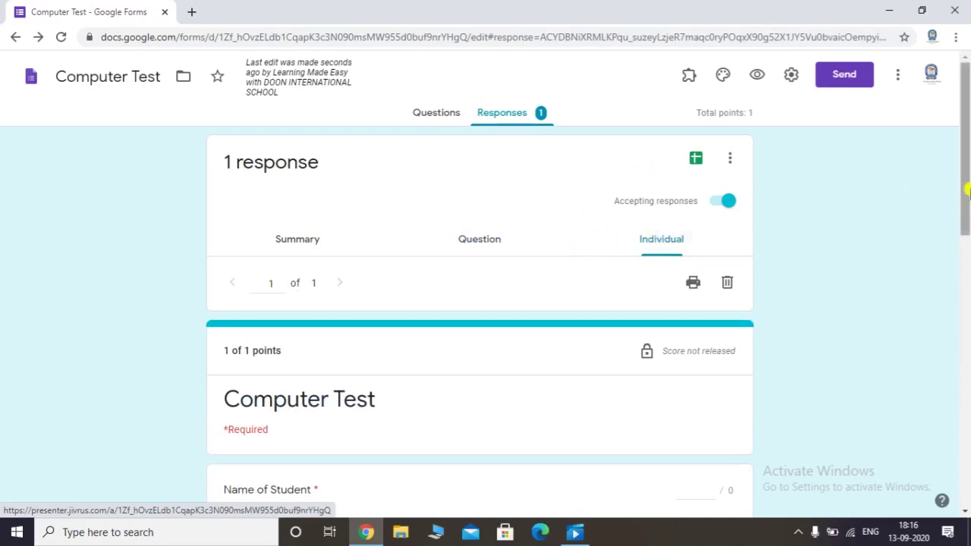
drag(963, 194, 965, 167)
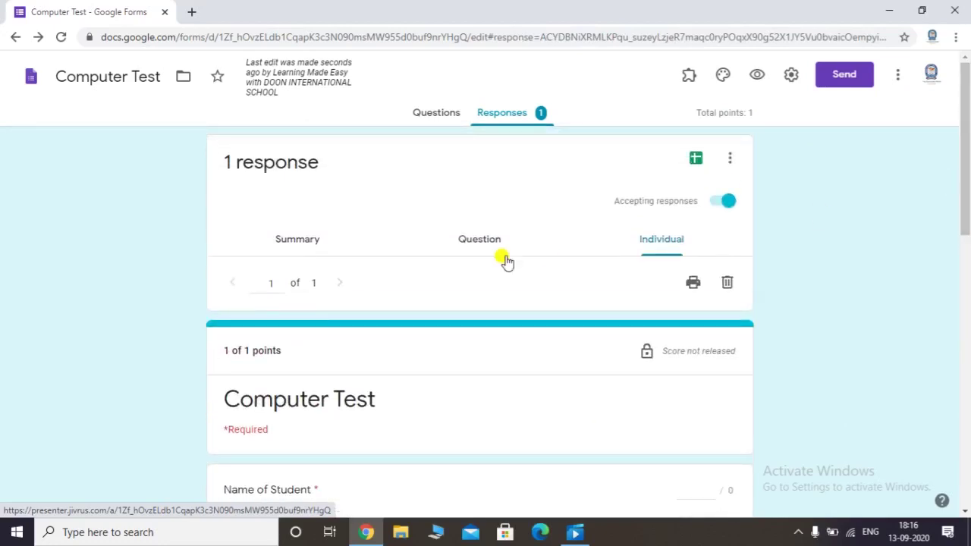
click(469, 245)
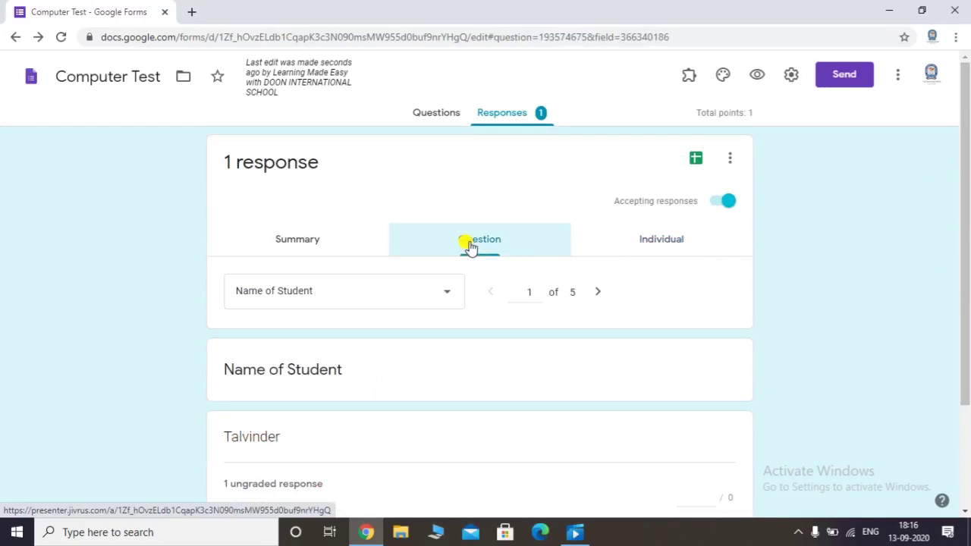
- Open the form's quiz settings and toggle "Make this a quiz" off and on, leaving it enabled
click(792, 77)
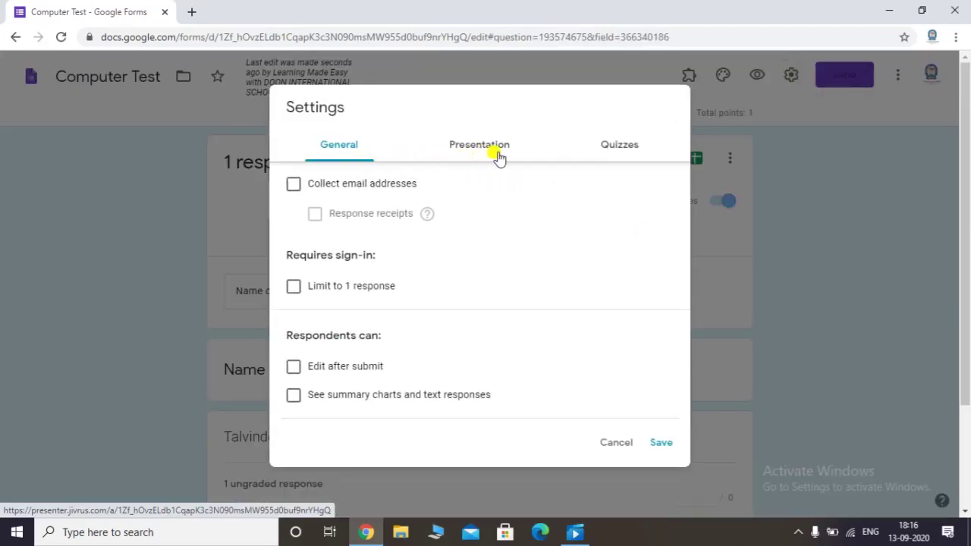
click(619, 152)
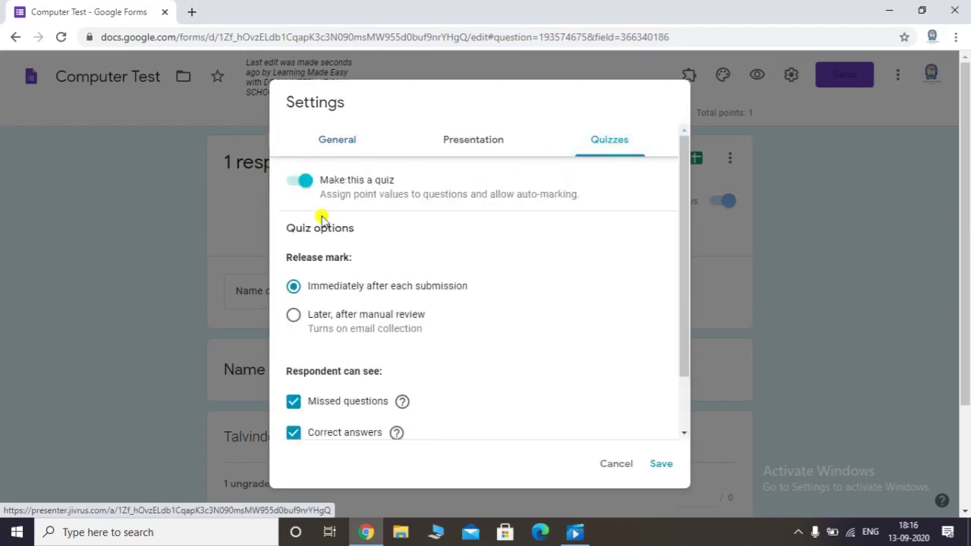
click(296, 182)
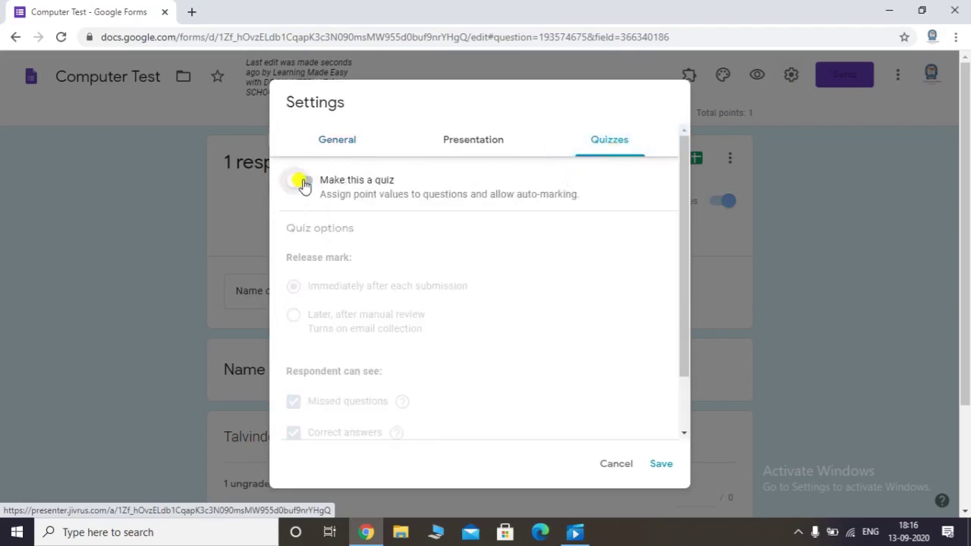
click(297, 182)
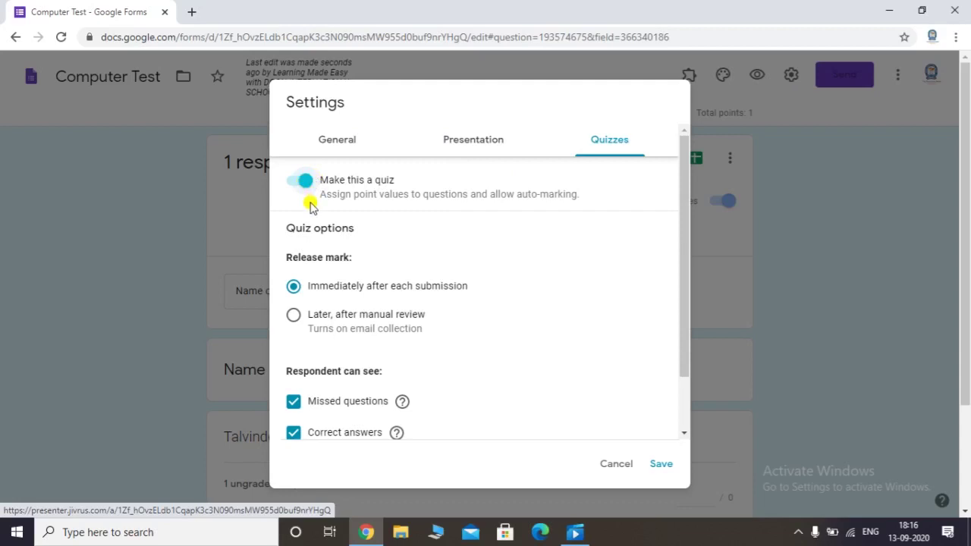
click(311, 205)
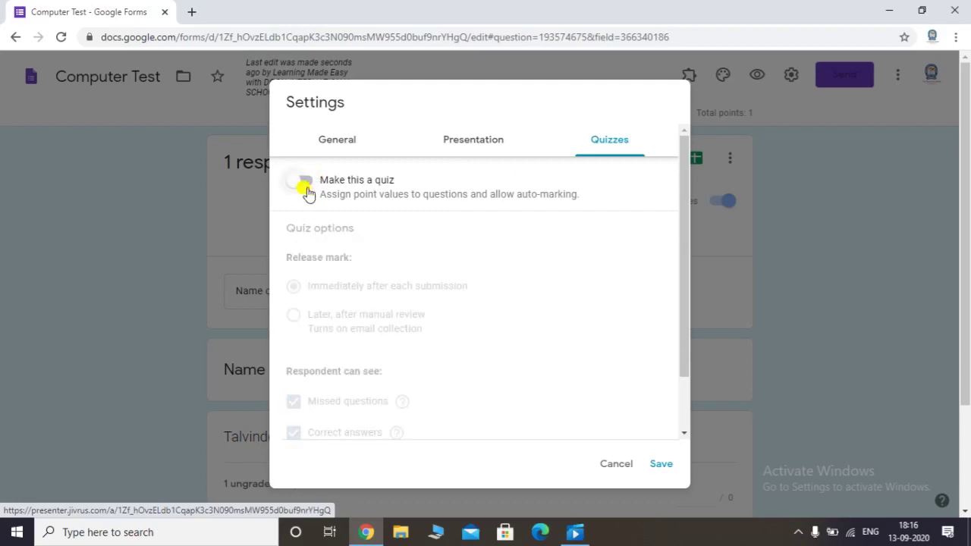
click(307, 187)
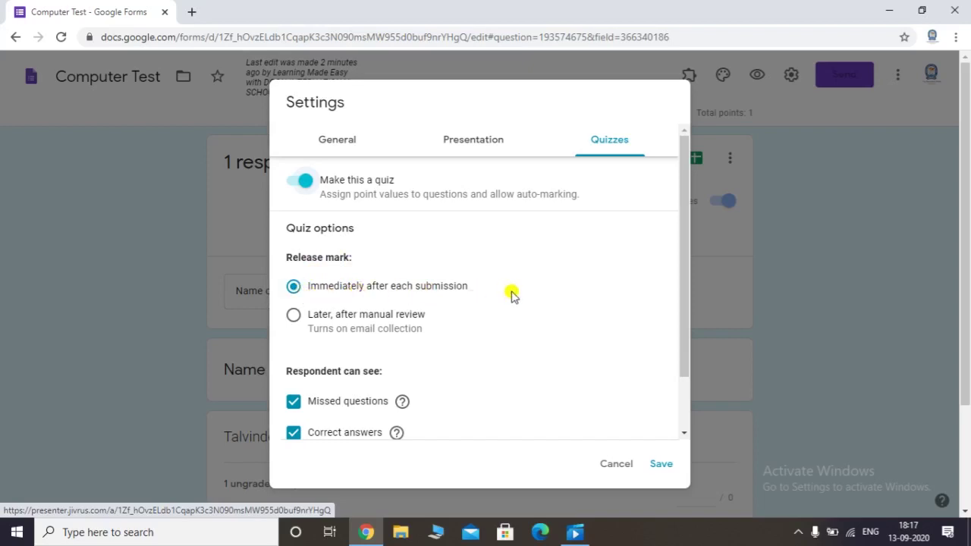
- Review the release mark and respondent visibility options, and save the settings with marks released immediately after each submission
drag(685, 290, 691, 332)
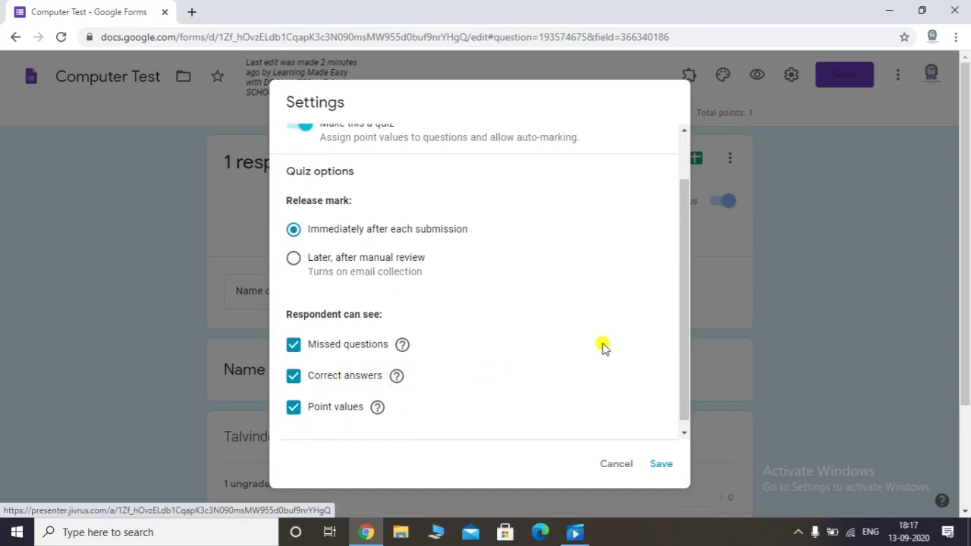
drag(680, 364, 687, 299)
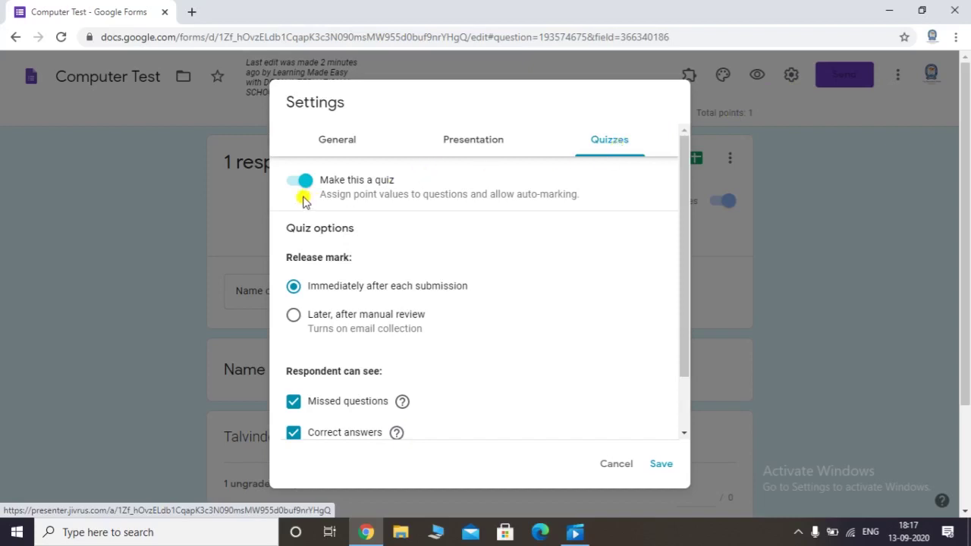
click(659, 464)
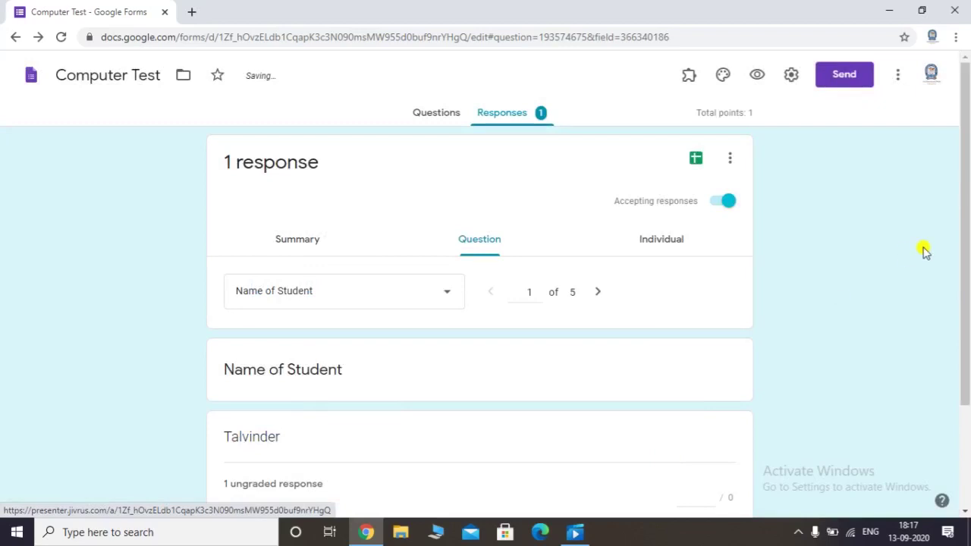
- Advance the by-question response view to the "Father's name" question
mouse_move(967, 220)
mouse_down()
mouse_move(967, 324)
mouse_move(969, 220)
mouse_up()
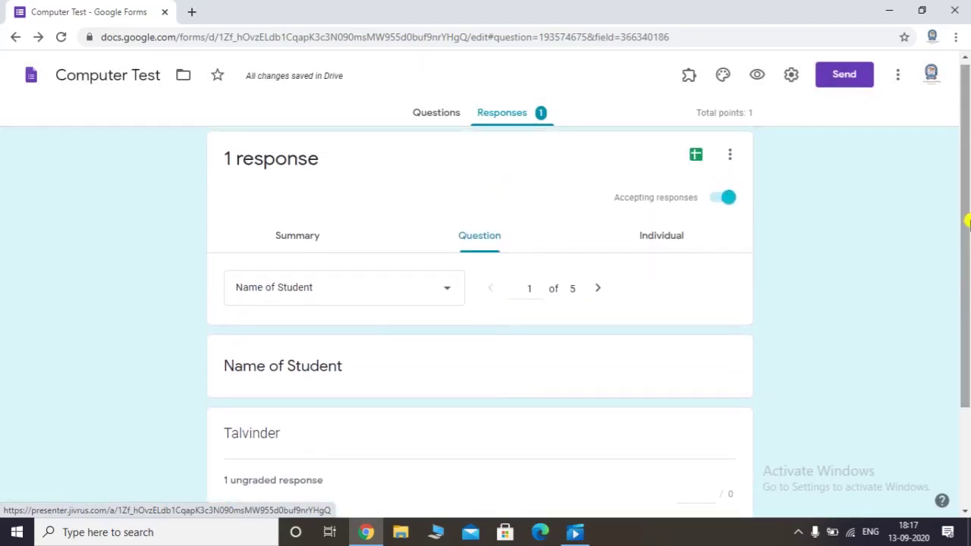
click(597, 288)
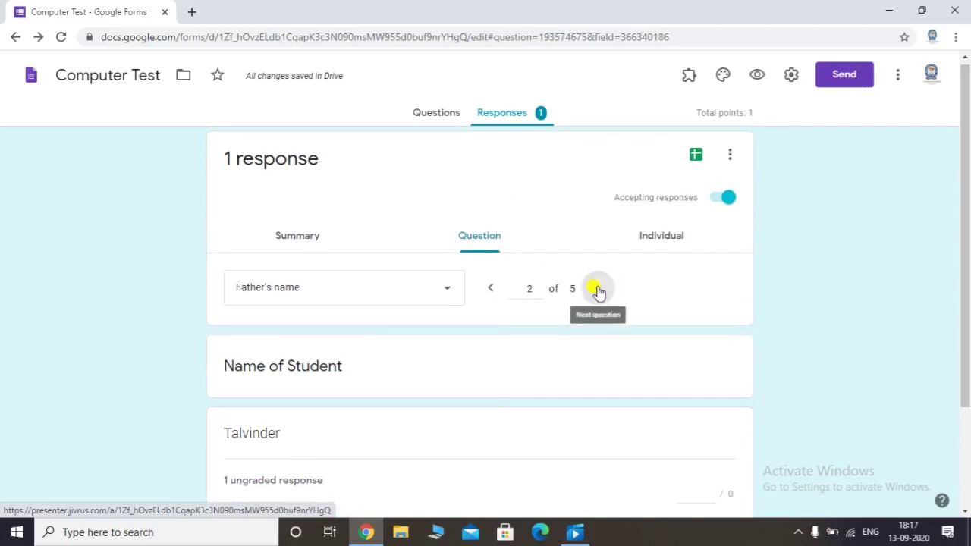